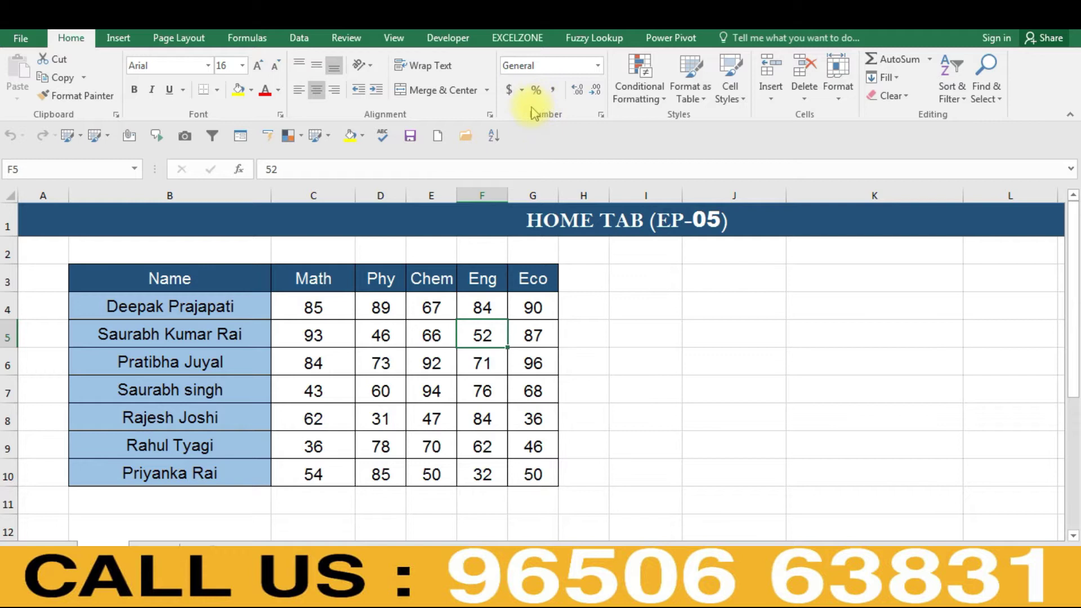
- Open Format Cells for the value 52 in F5 through More Number Formats
{"action": "key", "text": "ctrl+n"}
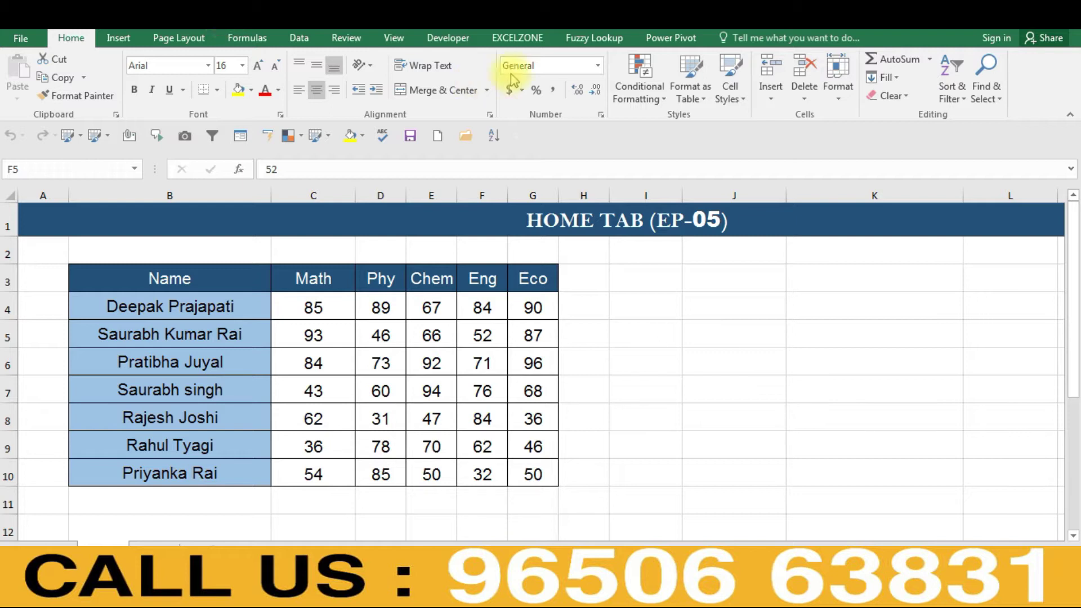
{"action": "left_click", "coordinate": [598, 66]}
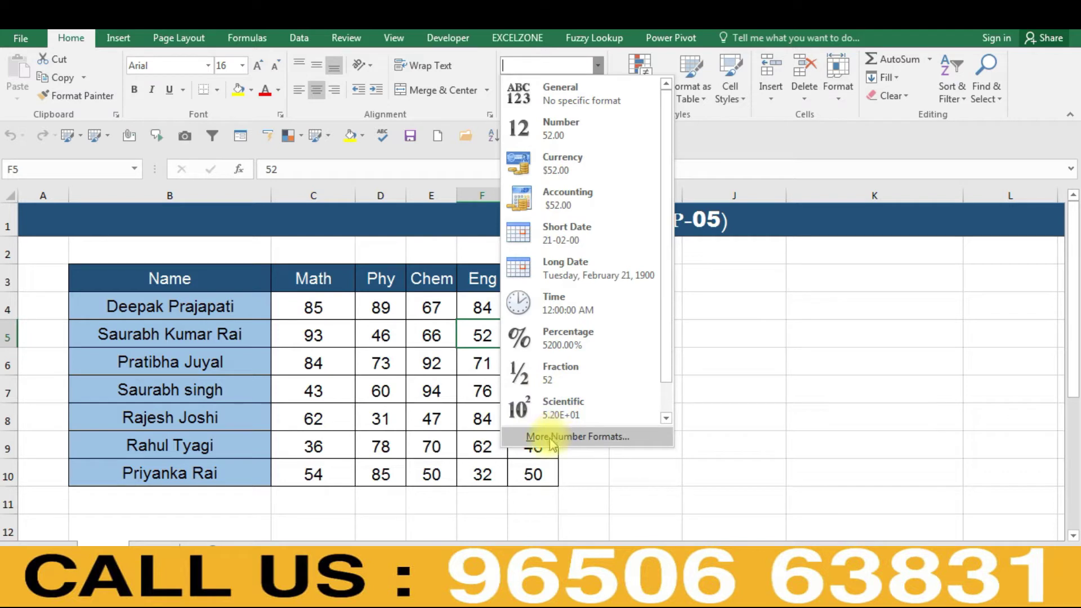
{"action": "left_click", "coordinate": [550, 438]}
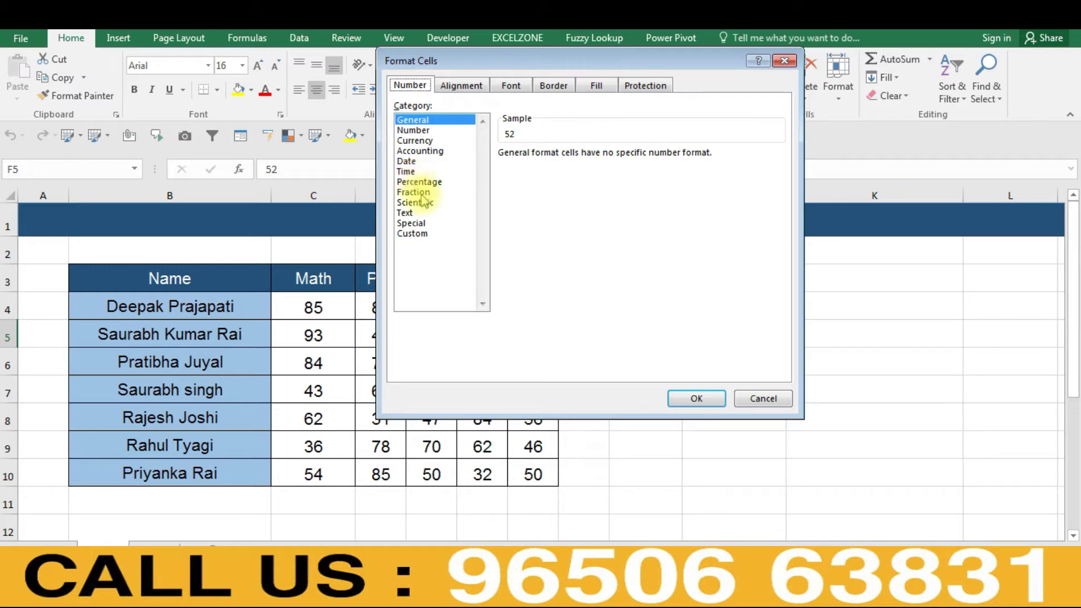
- Preview 52 as Custom, Percentage, Number and General, then choose Currency showing $52.00
{"action": "left_click", "coordinate": [423, 236]}
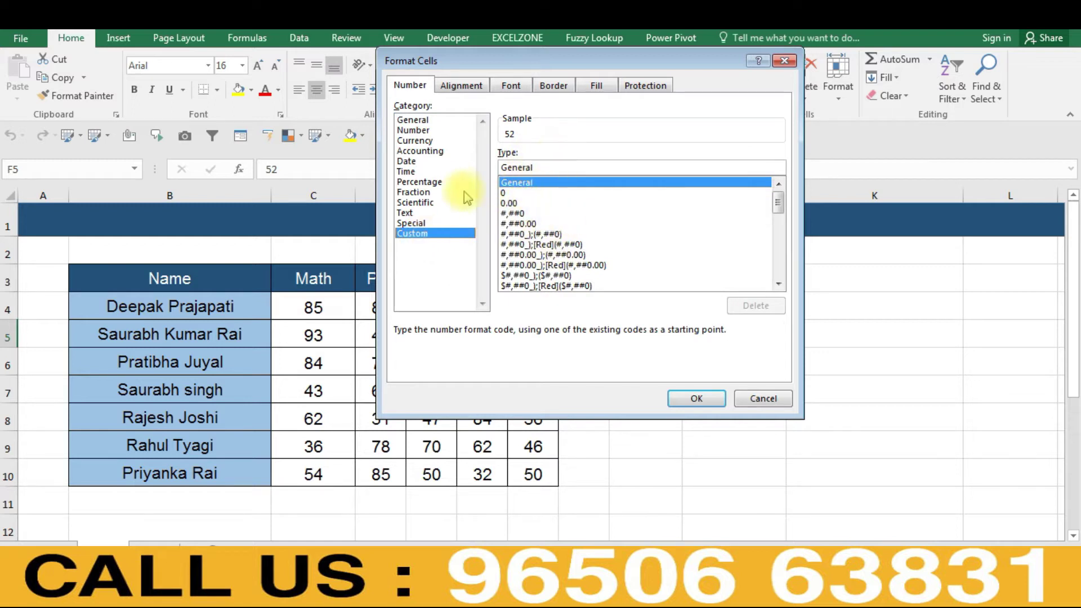
{"action": "left_click", "coordinate": [424, 183]}
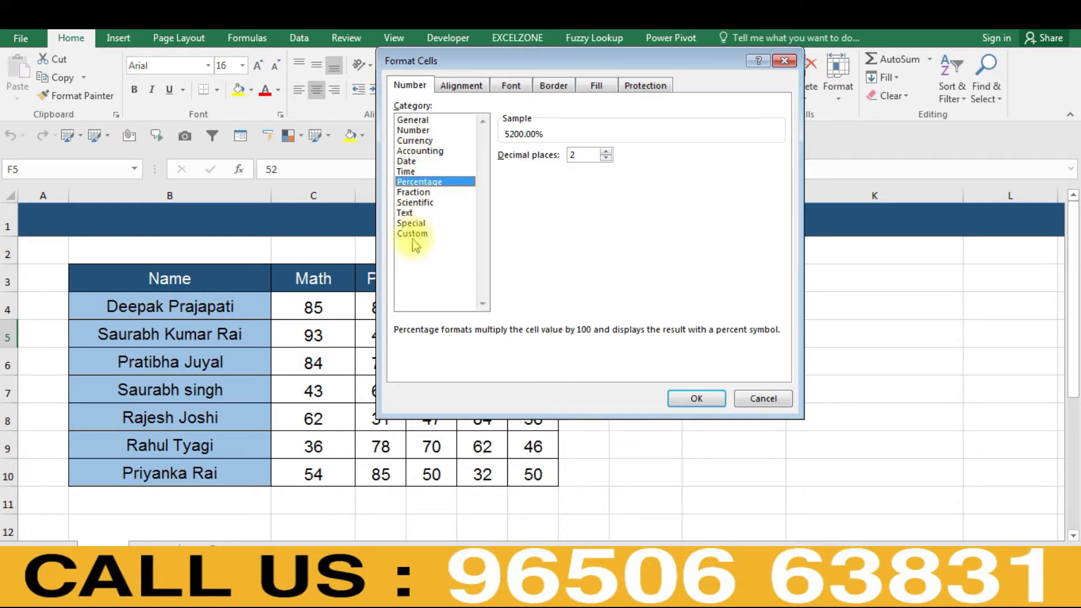
{"action": "left_click", "coordinate": [412, 235]}
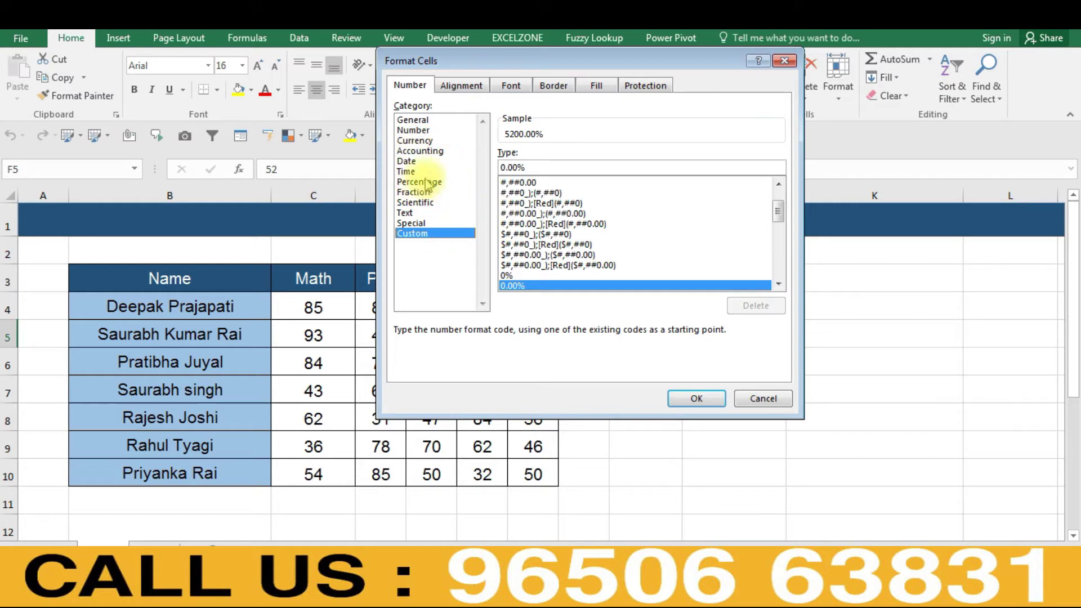
{"action": "left_click", "coordinate": [409, 131]}
{"action": "left_click", "coordinate": [411, 123]}
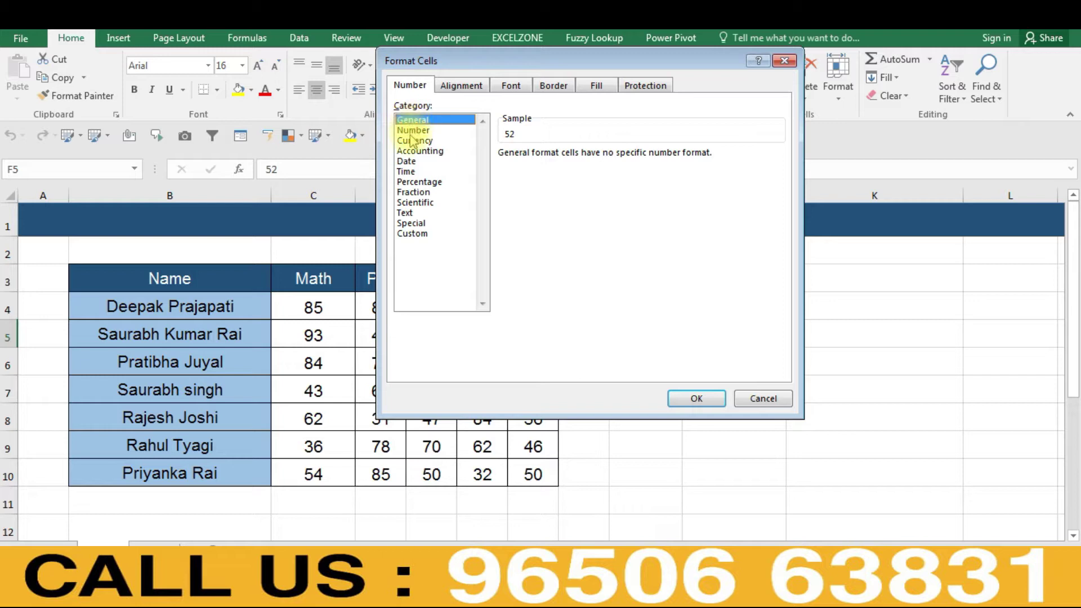
{"action": "left_click", "coordinate": [413, 131]}
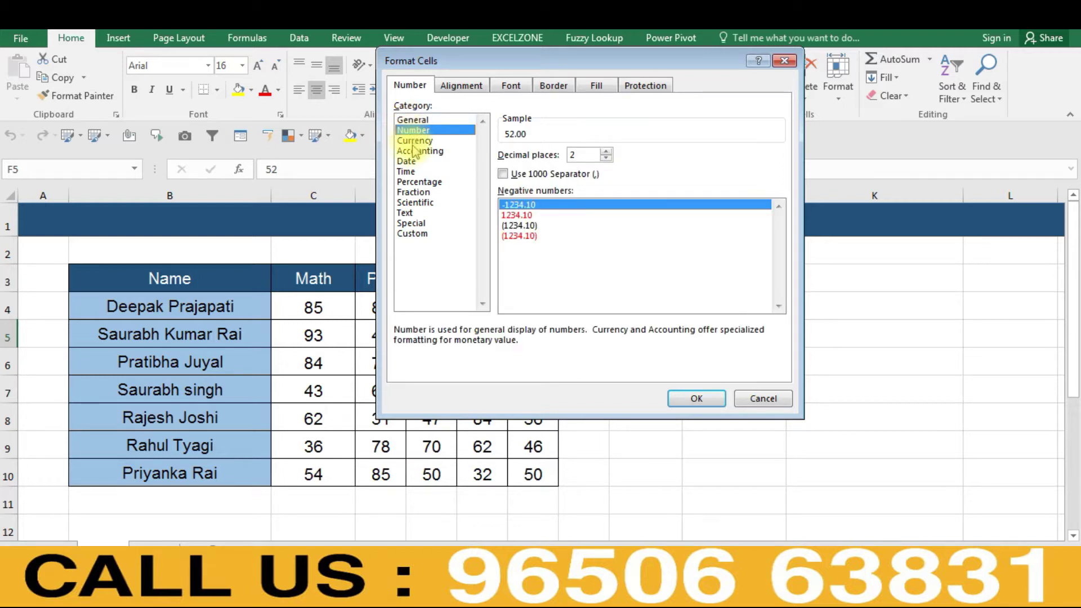
{"action": "left_click", "coordinate": [413, 142]}
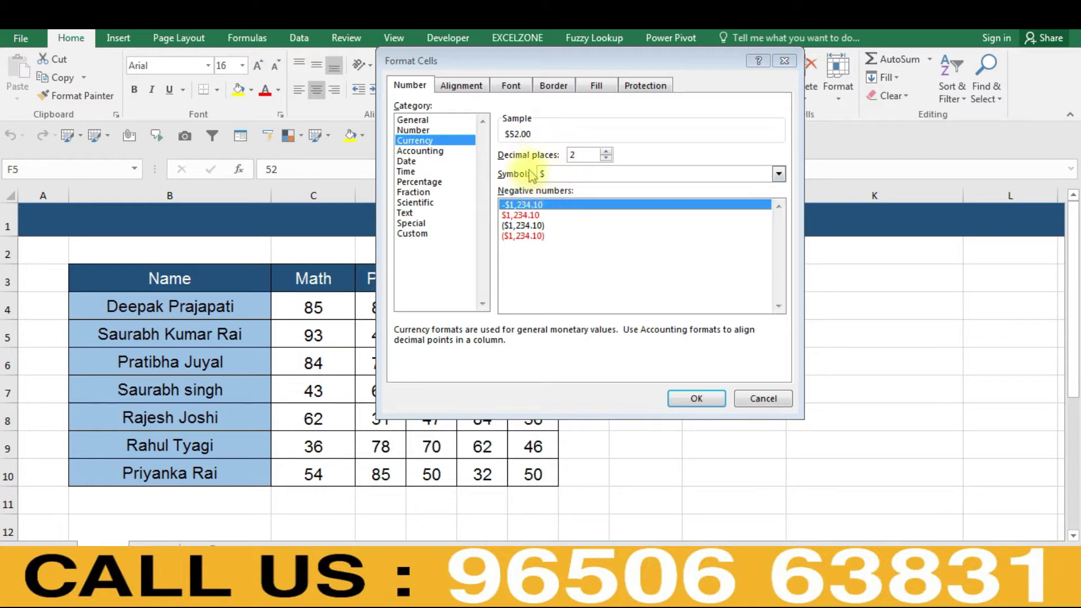
- Step the Currency decimal places up to 4, then down to 0 so 52 previews as $52
{"action": "left_click", "coordinate": [418, 142]}
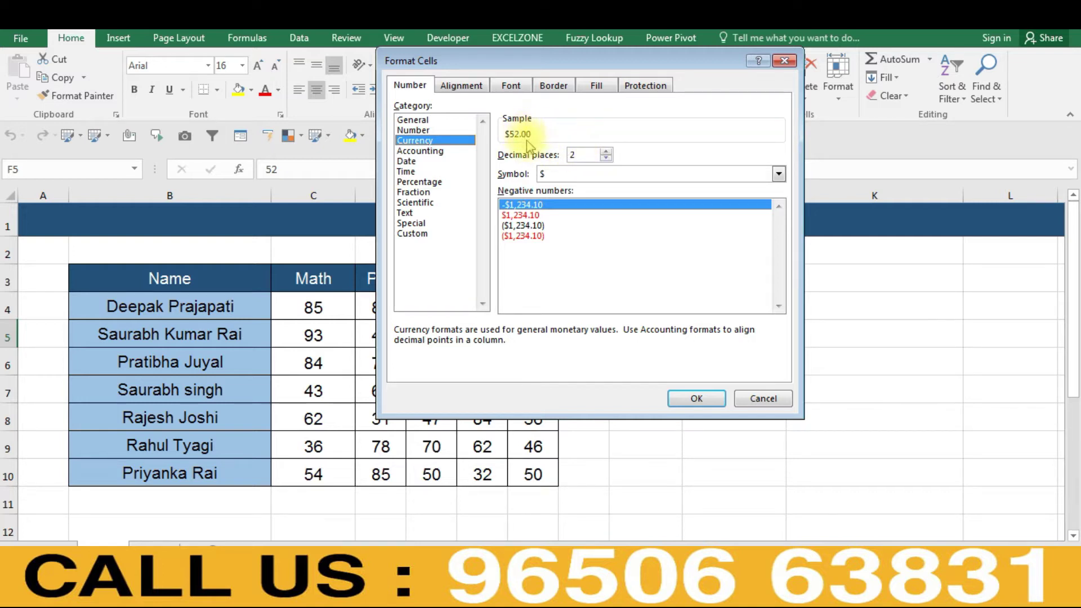
{"action": "double_click", "coordinate": [581, 155]}
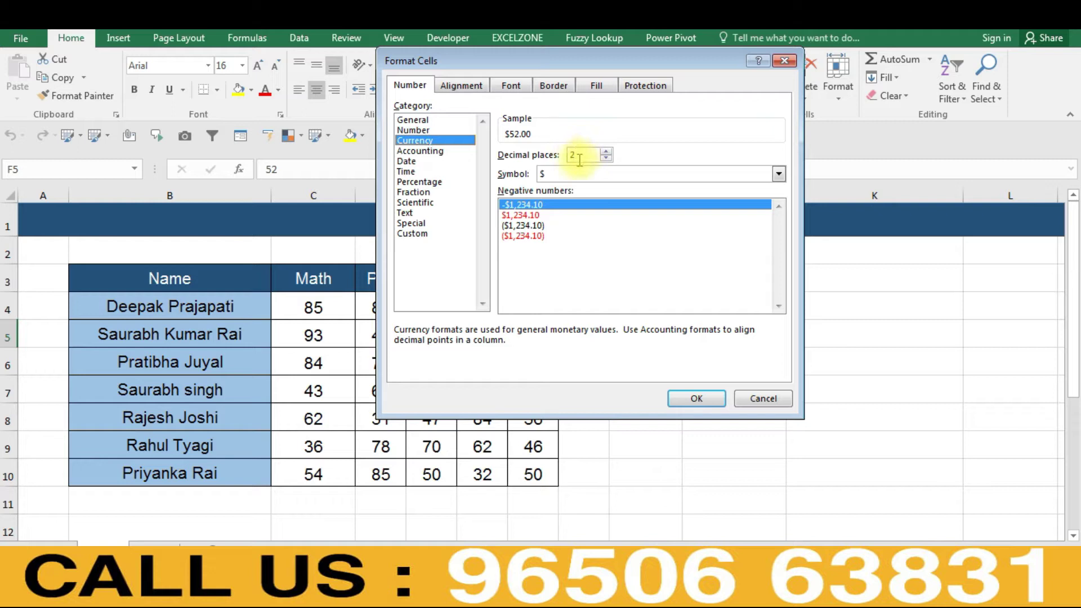
{"action": "left_click", "coordinate": [606, 152]}
{"action": "left_click", "coordinate": [606, 152]}
{"action": "left_click", "coordinate": [606, 159]}
{"action": "left_click", "coordinate": [606, 158]}
{"action": "left_click", "coordinate": [606, 158]}
{"action": "left_click", "coordinate": [606, 158]}
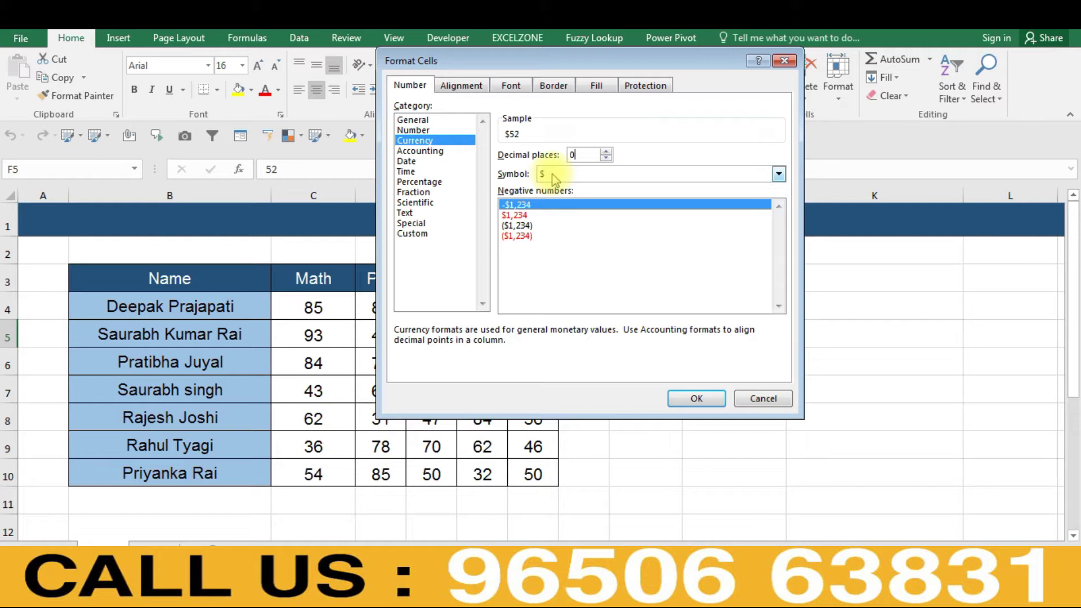
- Find INR in the Currency symbol list by typing its first letters
{"action": "left_click", "coordinate": [555, 179]}
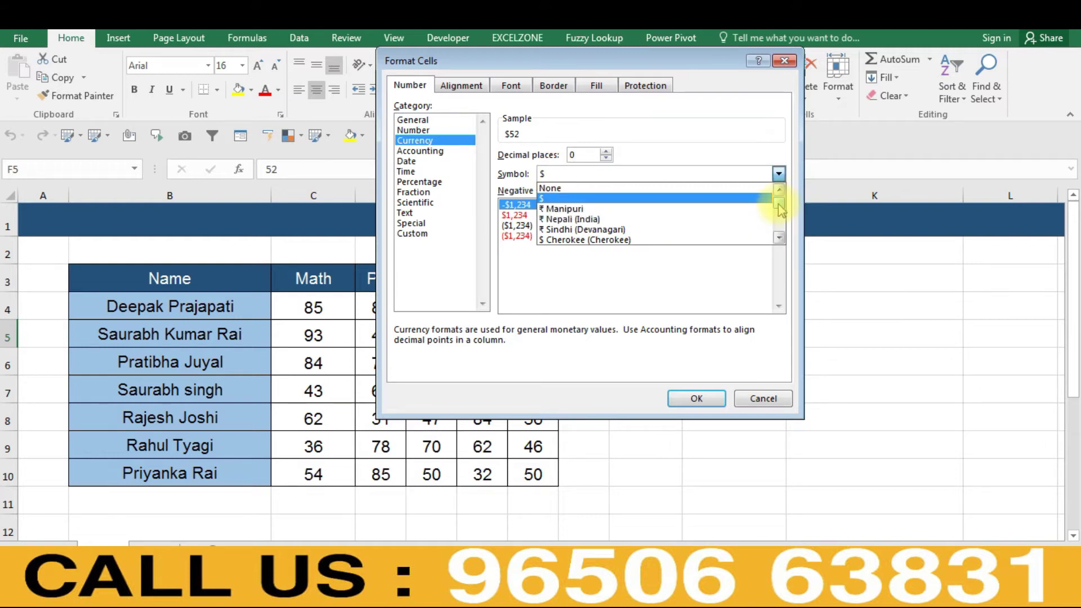
{"action": "mouse_move", "coordinate": [781, 210]}
{"action": "left_mouse_down"}
{"action": "mouse_move", "coordinate": [780, 222]}
{"action": "mouse_move", "coordinate": [782, 209]}
{"action": "left_mouse_up"}
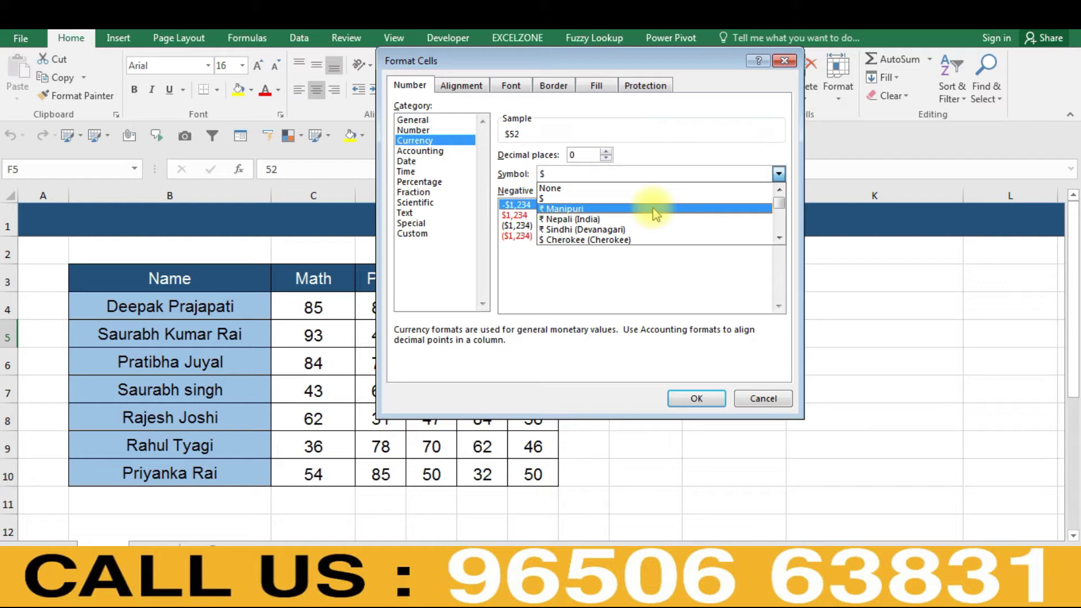
{"action": "key", "text": "i"}
{"action": "key", "text": "n"}
{"action": "key", "text": "i"}
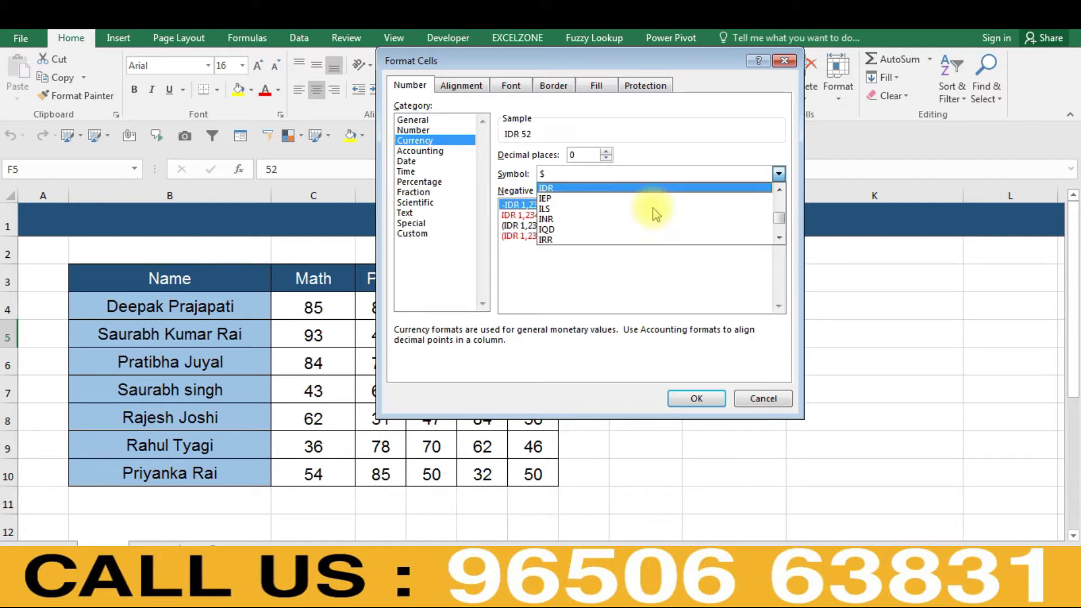
{"action": "key", "text": "n"}
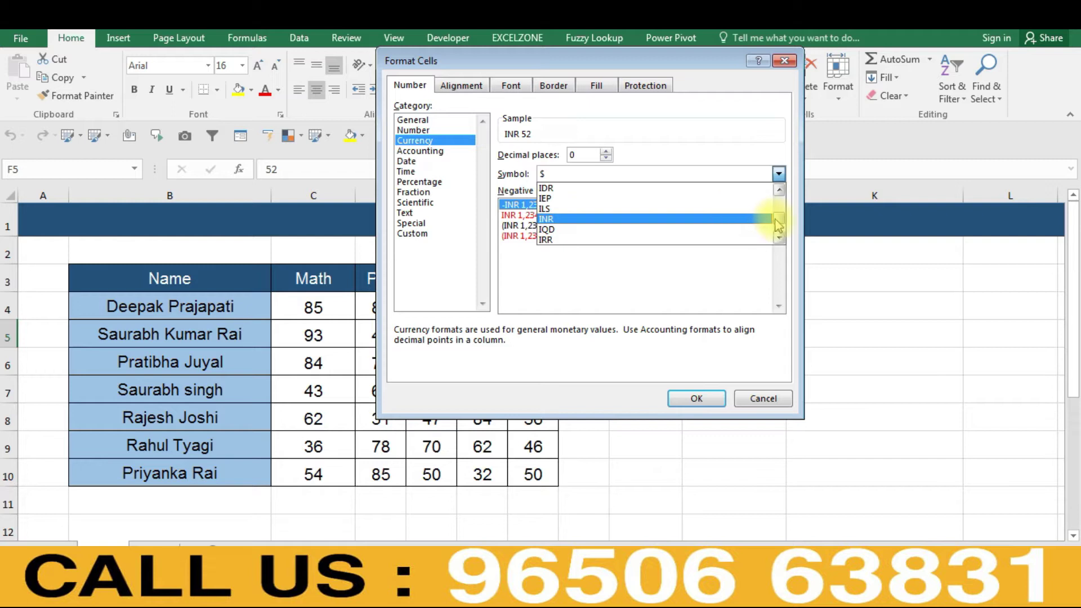
{"action": "left_click_drag", "start_coordinate": [781, 225], "coordinate": [779, 211]}
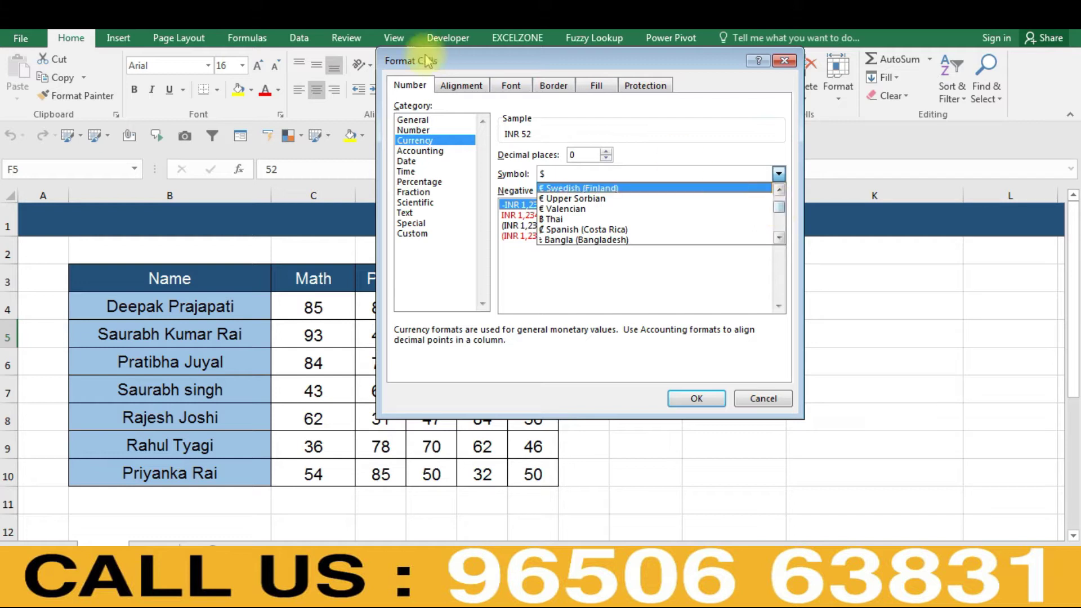
{"action": "left_click", "coordinate": [217, 28]}
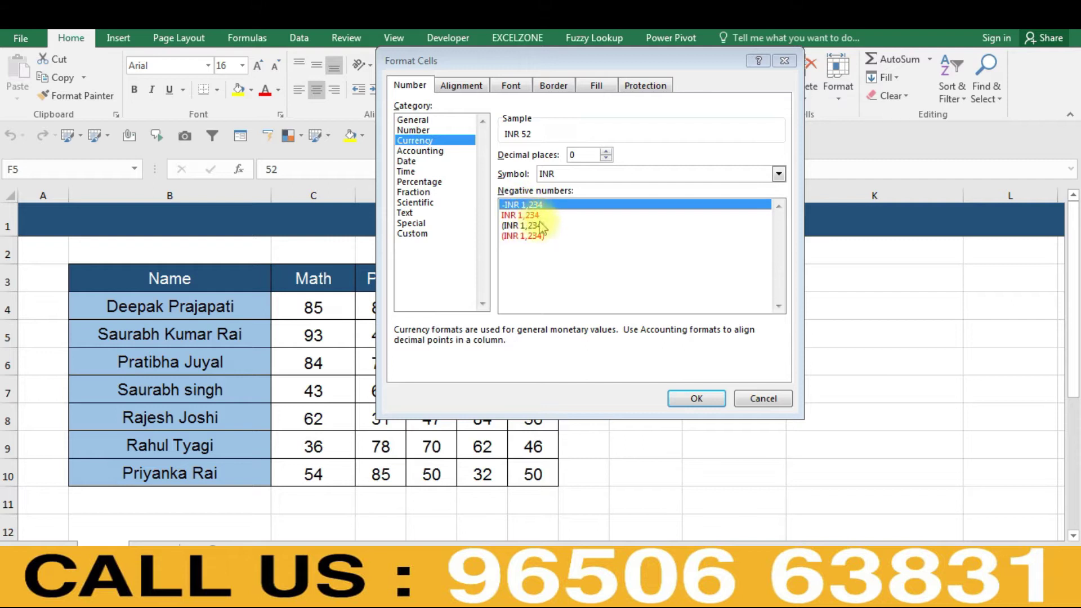
- Confirm INR as the symbol, then cancel Format Cells unapplied and select J6
{"action": "left_click", "coordinate": [561, 178]}
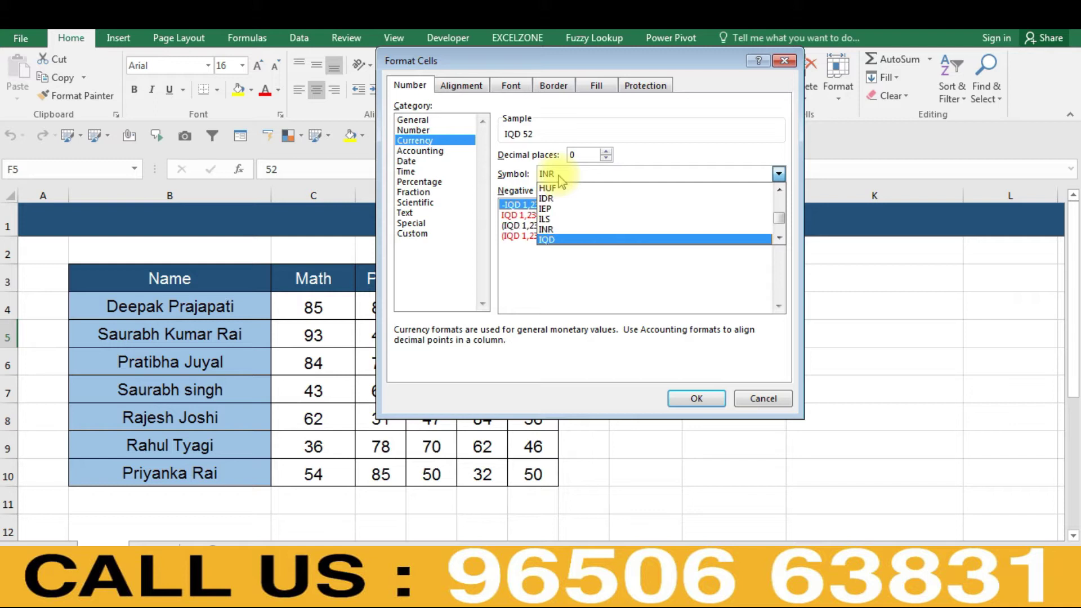
{"action": "scroll", "coordinate": [561, 178], "scroll_direction": "down", "scroll_amount": 1}
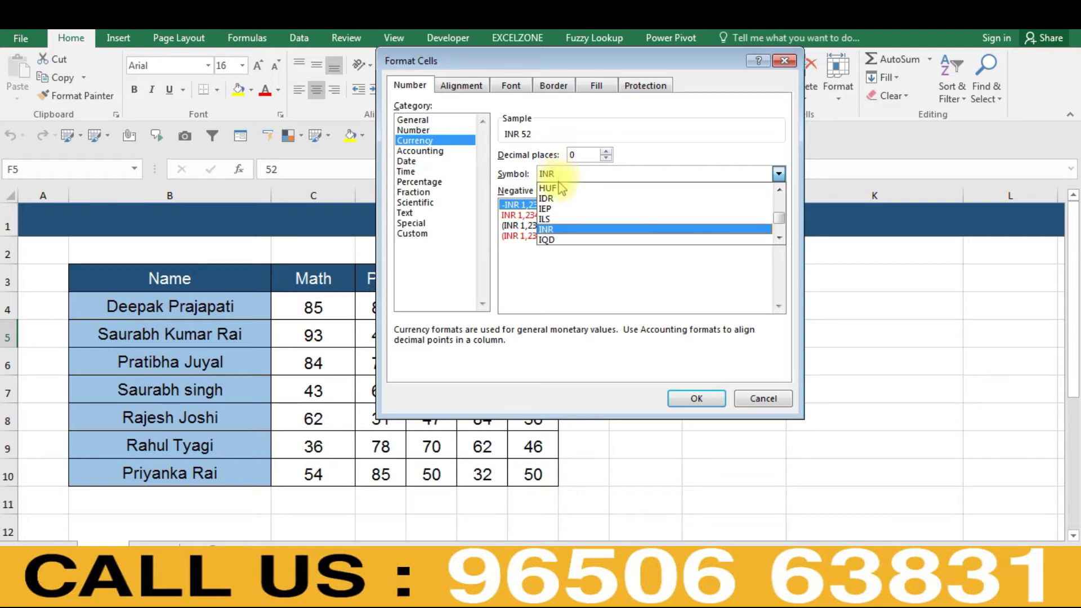
{"action": "left_click", "coordinate": [547, 229]}
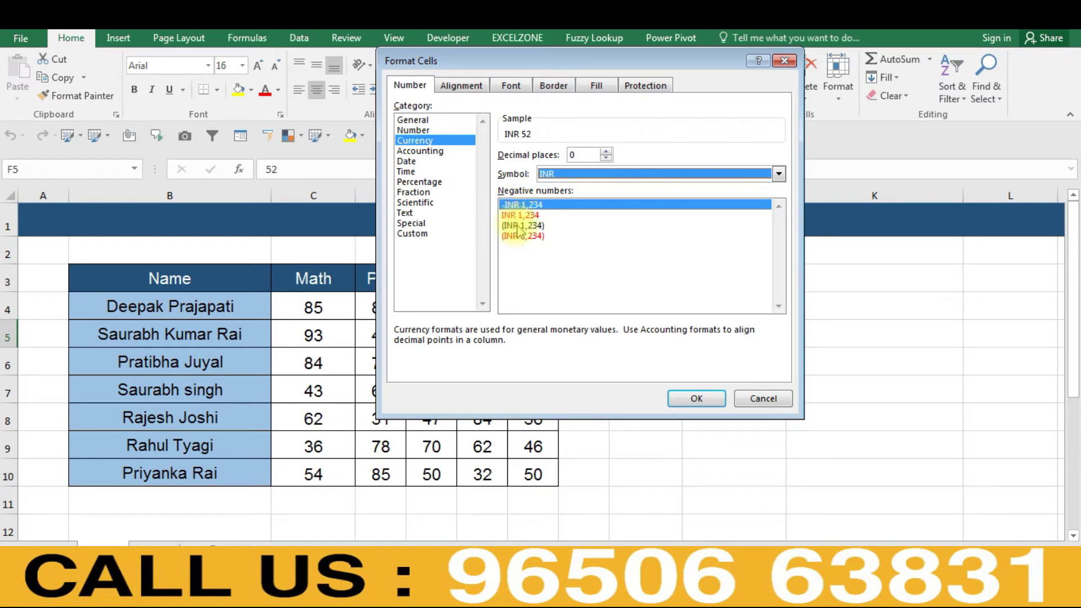
{"action": "left_click", "coordinate": [757, 399]}
{"action": "left_click", "coordinate": [742, 356]}
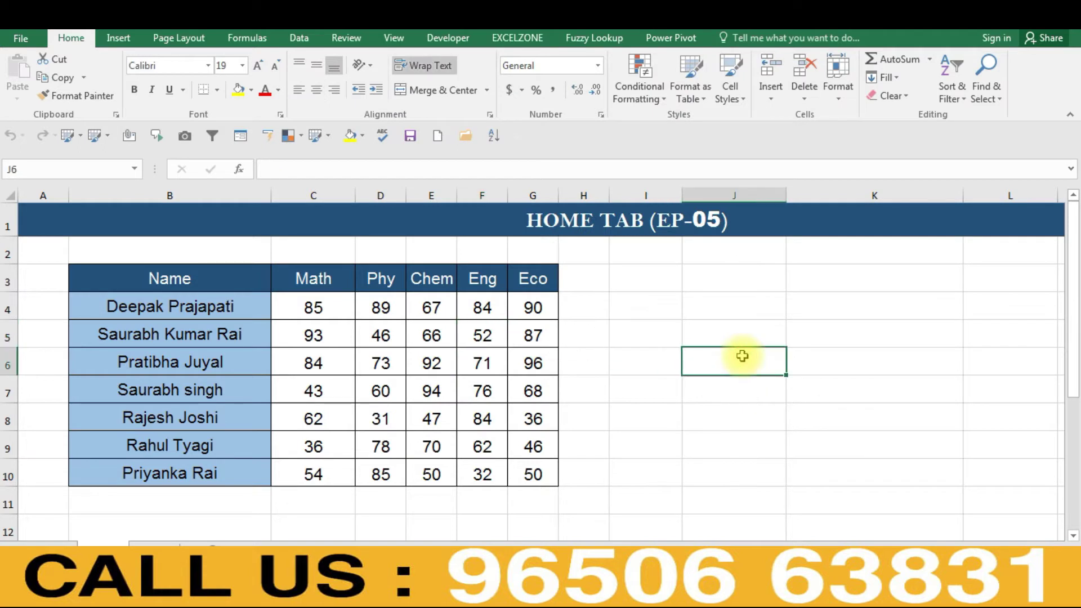
- Enter -1451 in cell J6 after discarding a stray entry
{"action": "type", "text": "1"}
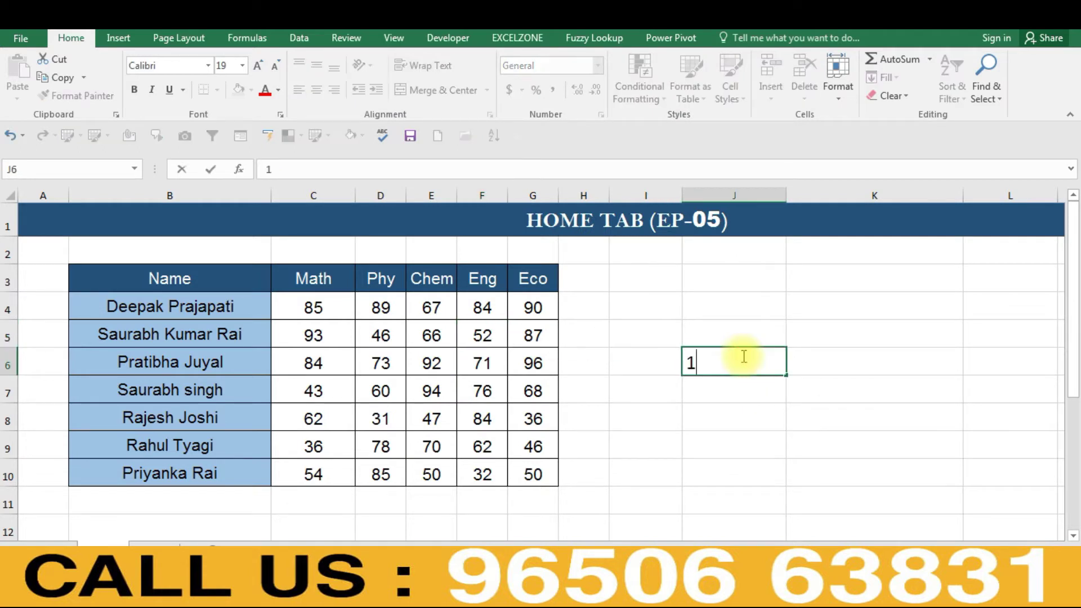
{"action": "key", "text": "Escape"}
{"action": "type", "text": "-"}
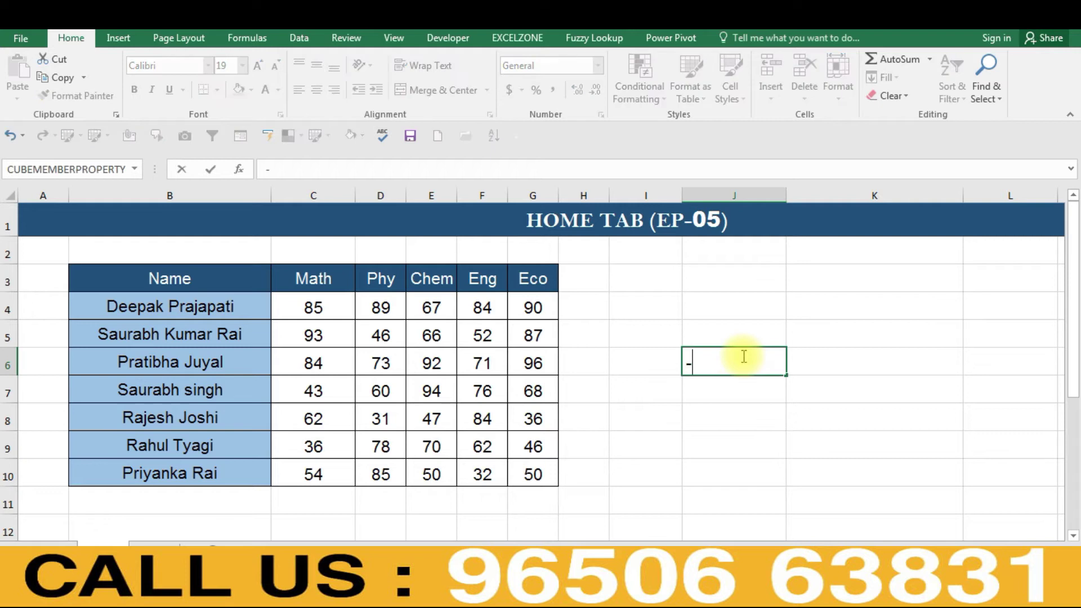
{"action": "type", "text": "1451"}
{"action": "key", "text": "Return"}
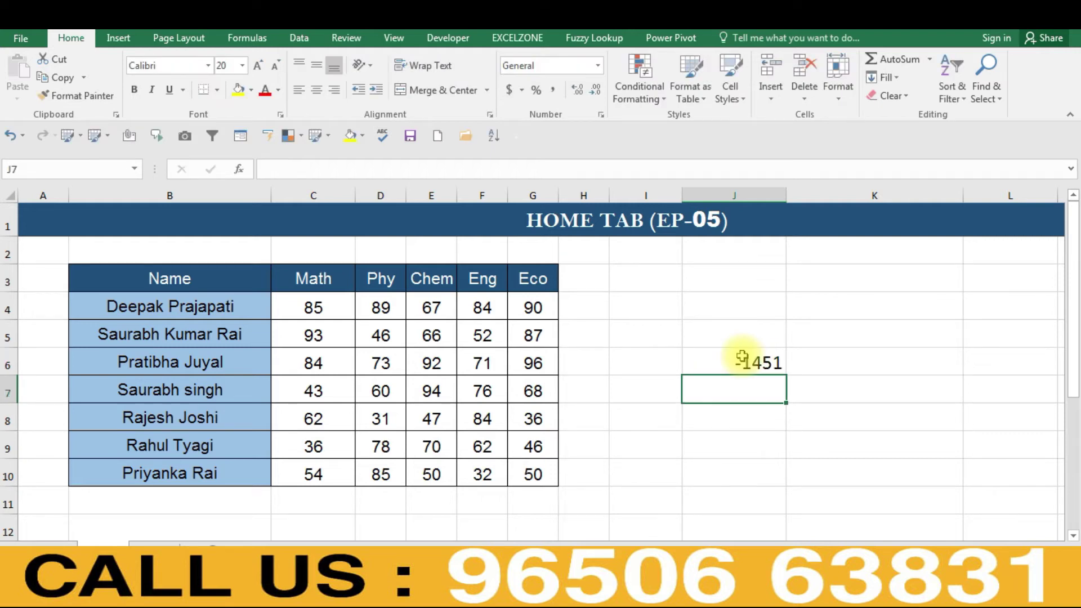
{"action": "left_click", "coordinate": [742, 357]}
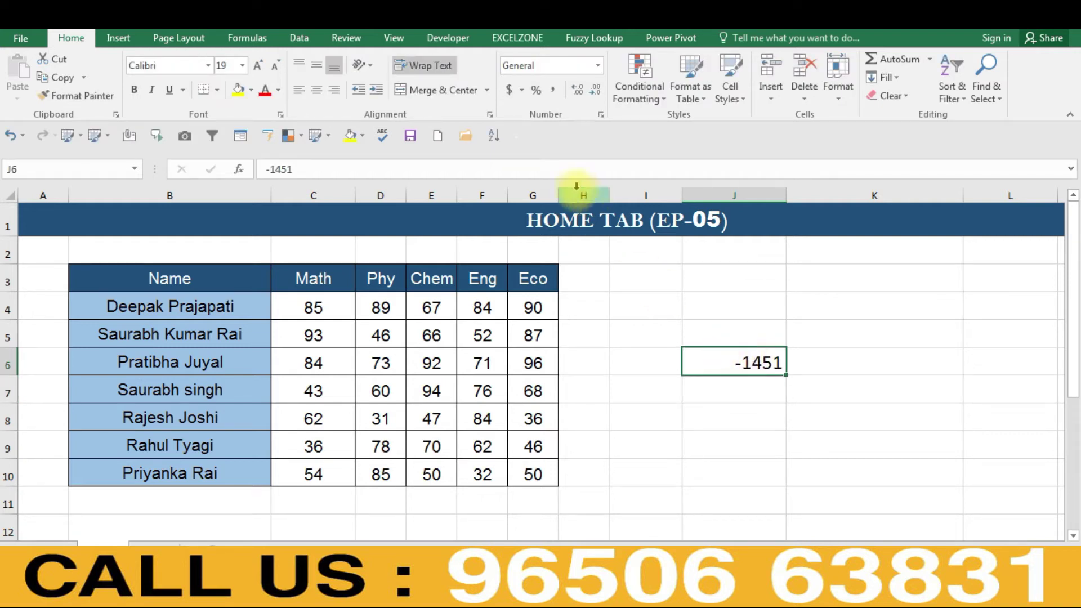
{"action": "left_click", "coordinate": [598, 65]}
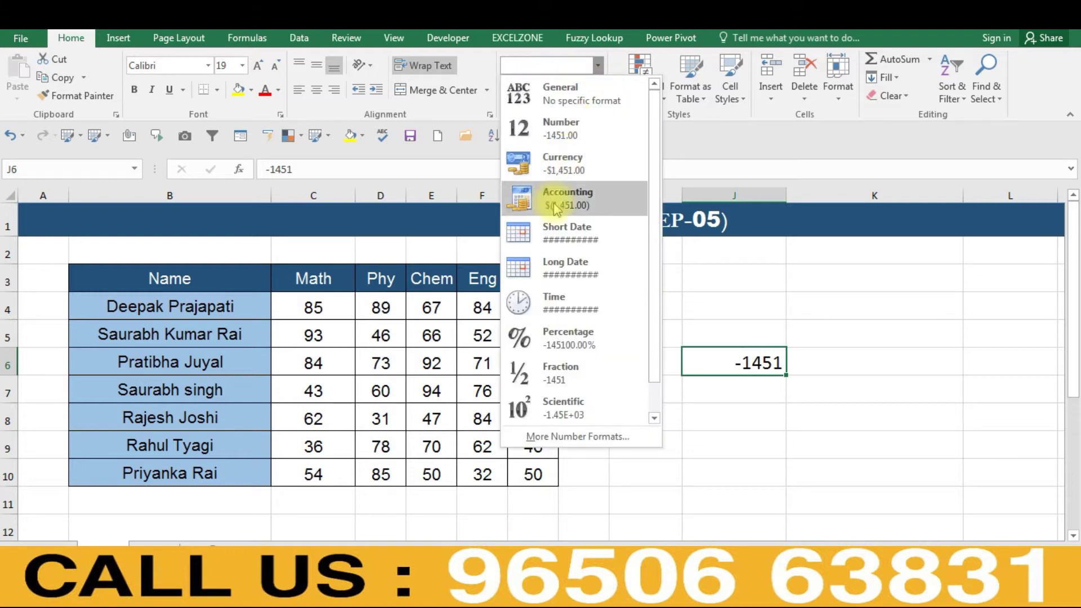
- Format J6 as Currency with the INR symbol and 0 decimals, showing -INR 1,451
{"action": "left_click", "coordinate": [563, 437]}
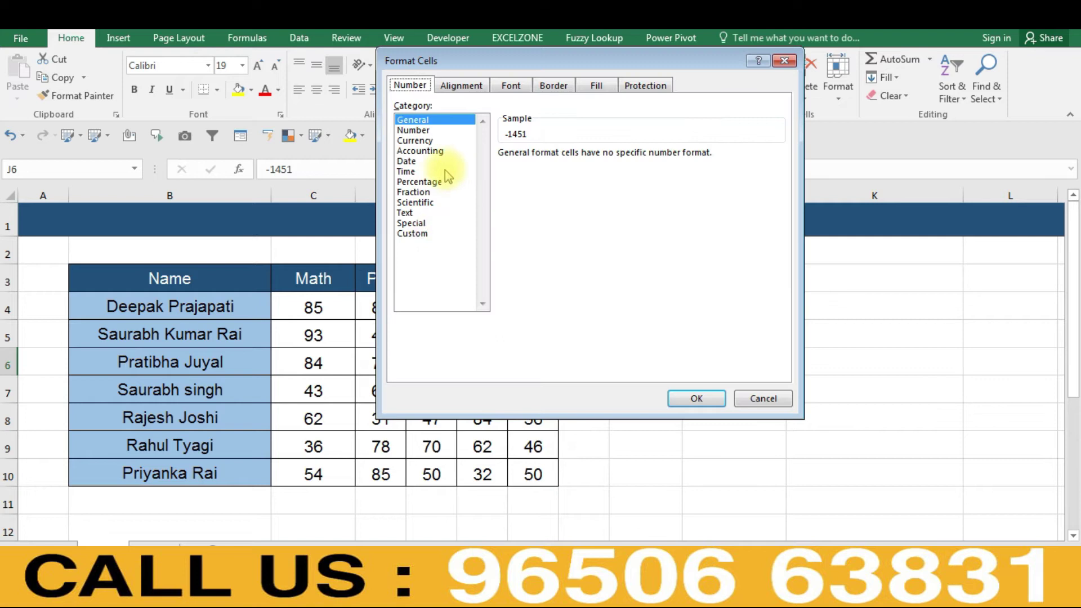
{"action": "left_click", "coordinate": [415, 140]}
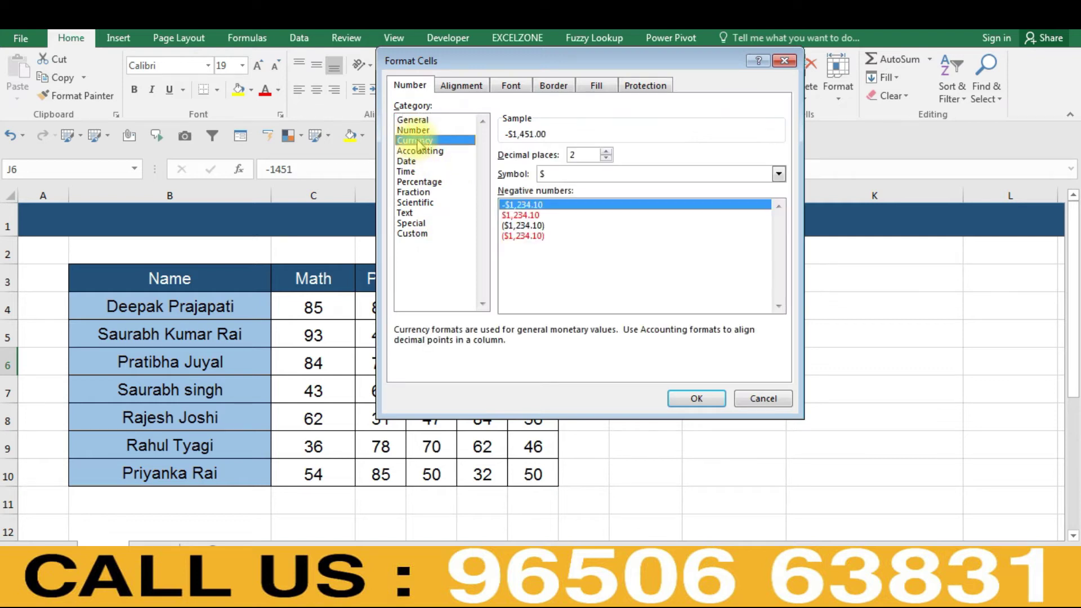
{"action": "left_click", "coordinate": [555, 175]}
{"action": "key", "text": "n"}
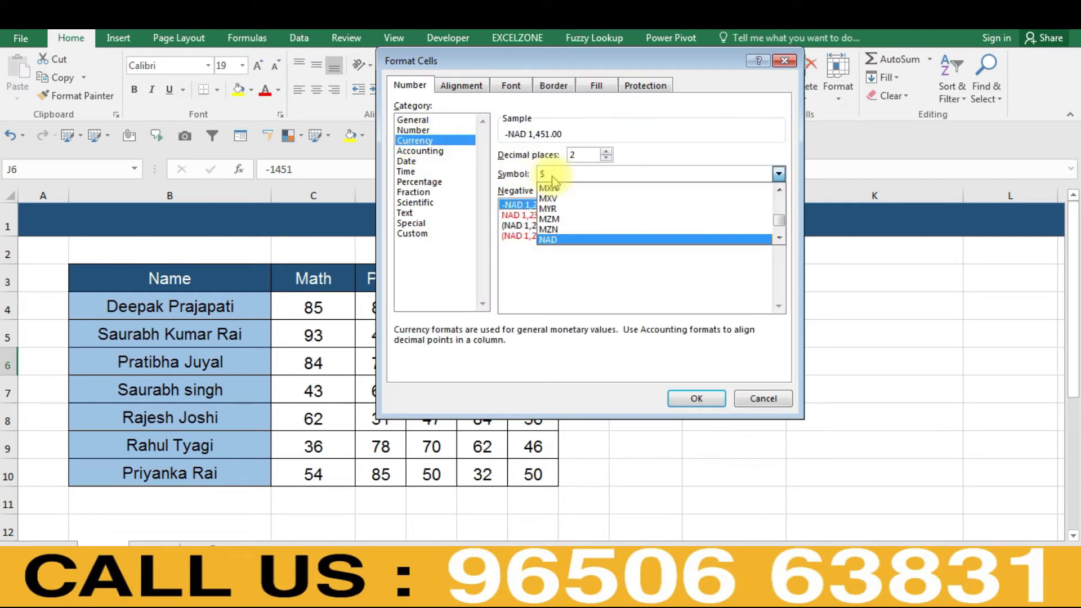
{"action": "key", "text": "i"}
{"action": "key", "text": "n"}
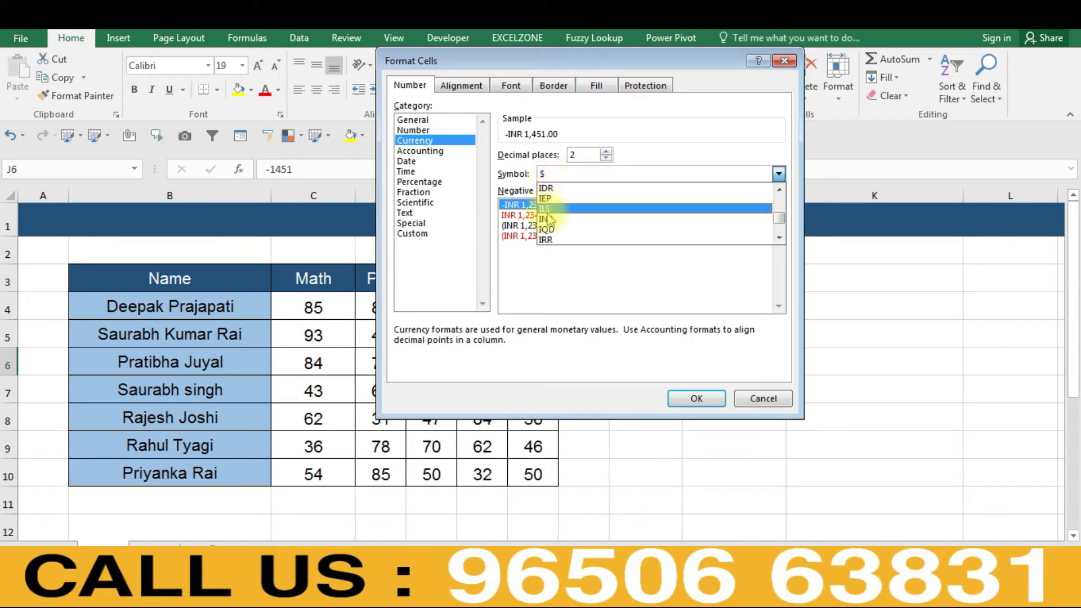
{"action": "left_click", "coordinate": [545, 219]}
{"action": "left_click_drag", "start_coordinate": [617, 69], "coordinate": [370, 90]}
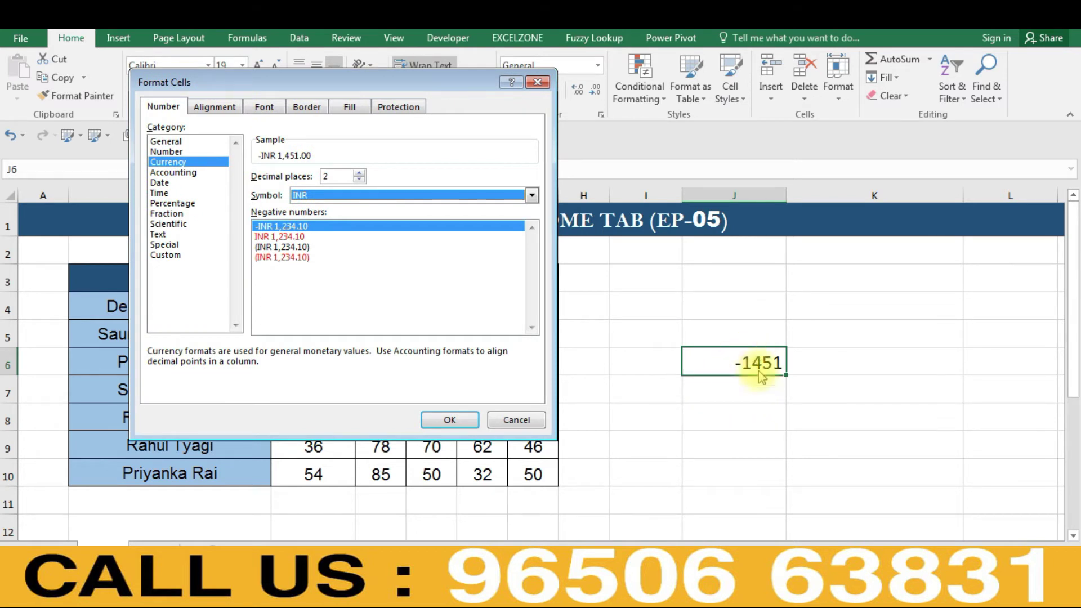
{"action": "left_click", "coordinate": [358, 173]}
{"action": "type", "text": "0"}
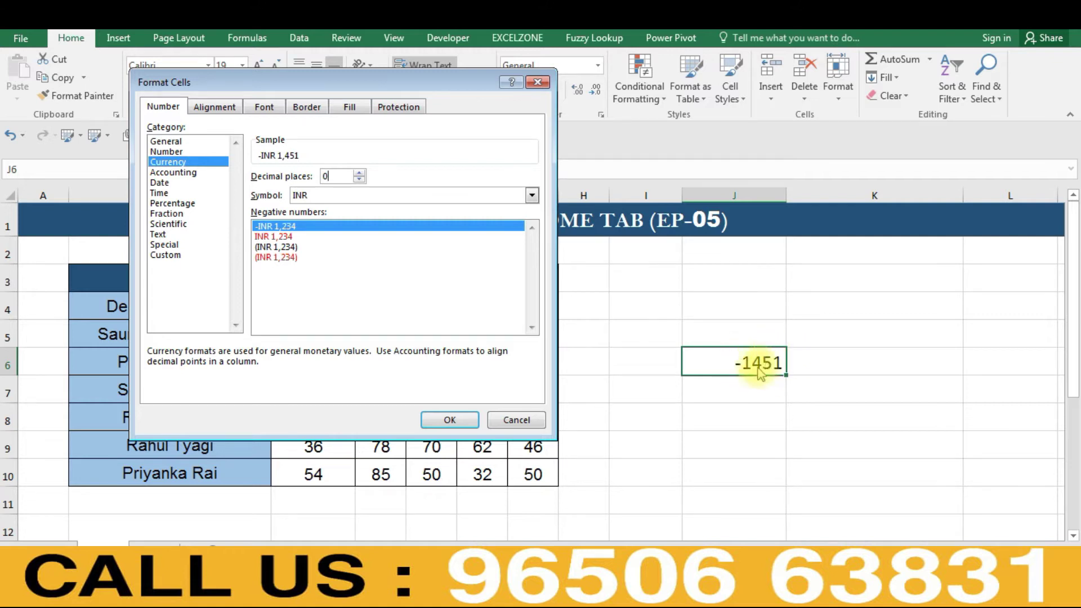
{"action": "left_click", "coordinate": [442, 429]}
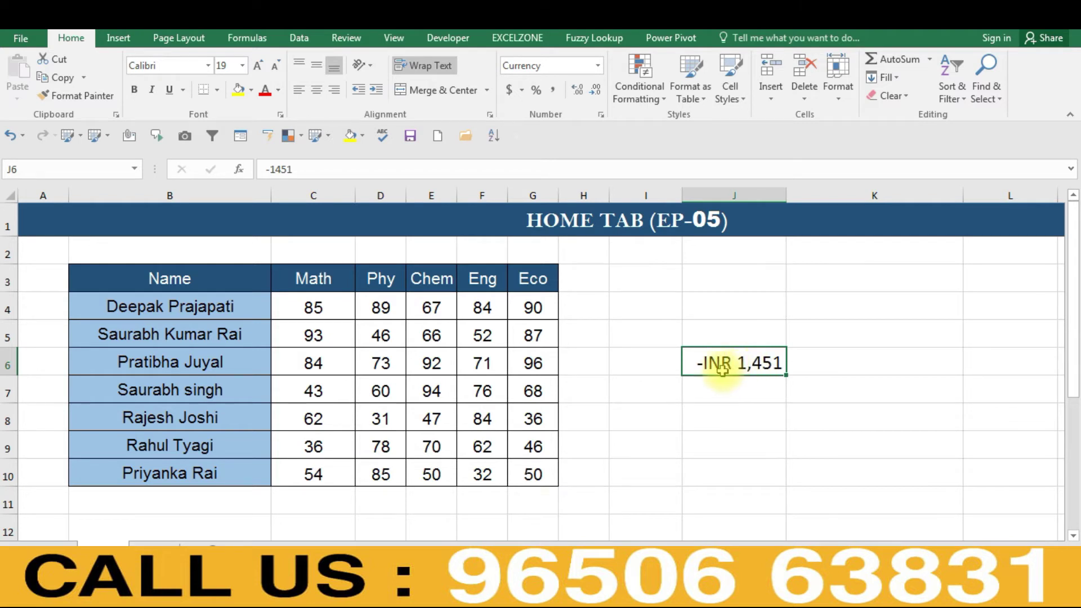
- Switch J6's negative style to red without a minus, displaying INR 1,451
{"action": "key", "text": "ctrl+1"}
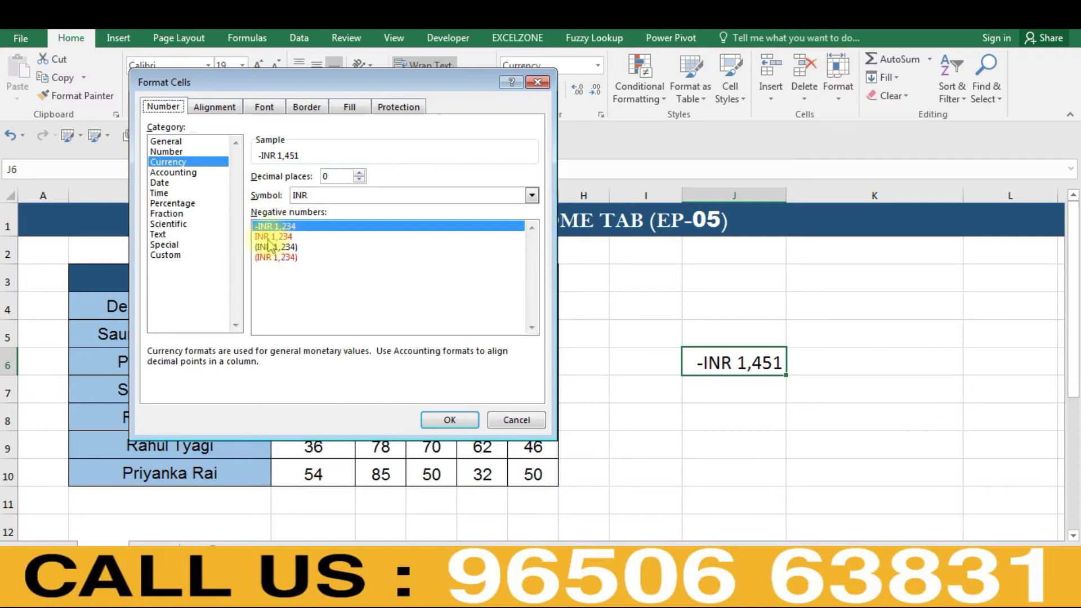
{"action": "left_click", "coordinate": [268, 237]}
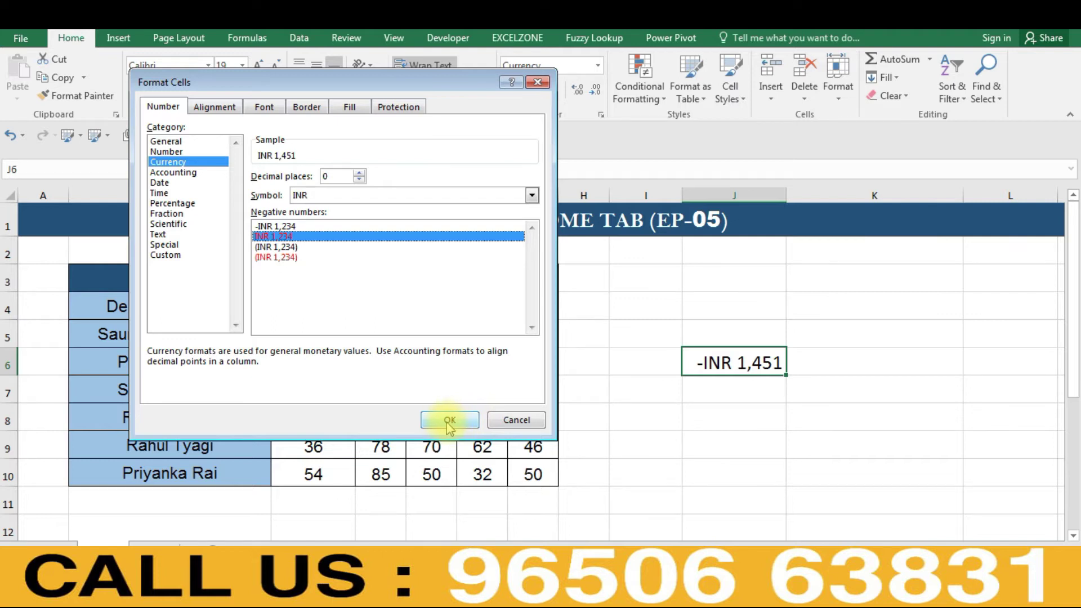
{"action": "left_click", "coordinate": [450, 424]}
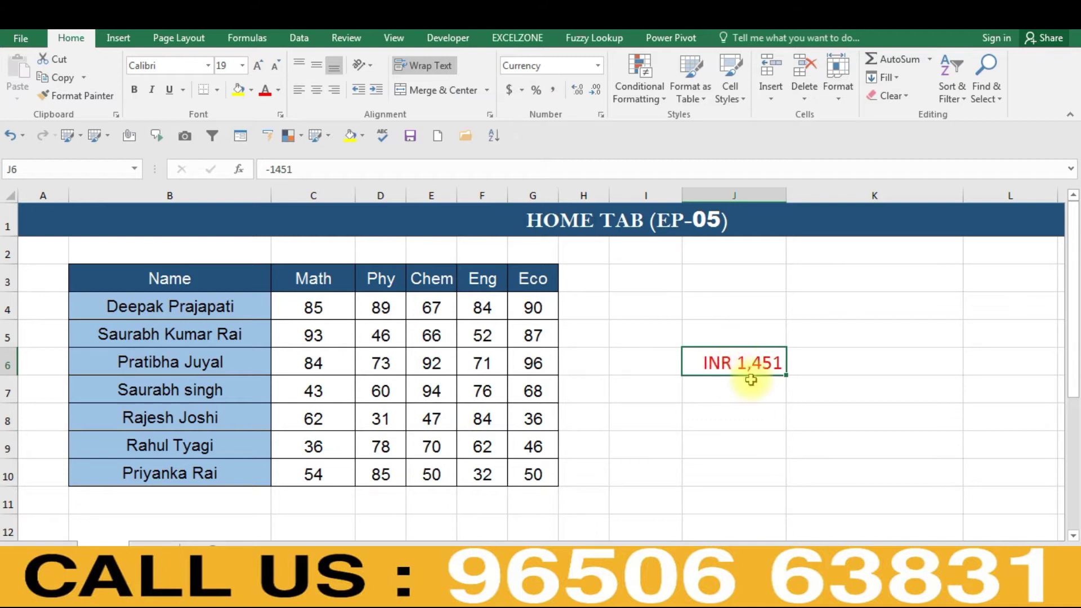
{"action": "left_click", "coordinate": [723, 390]}
{"action": "left_click", "coordinate": [719, 366]}
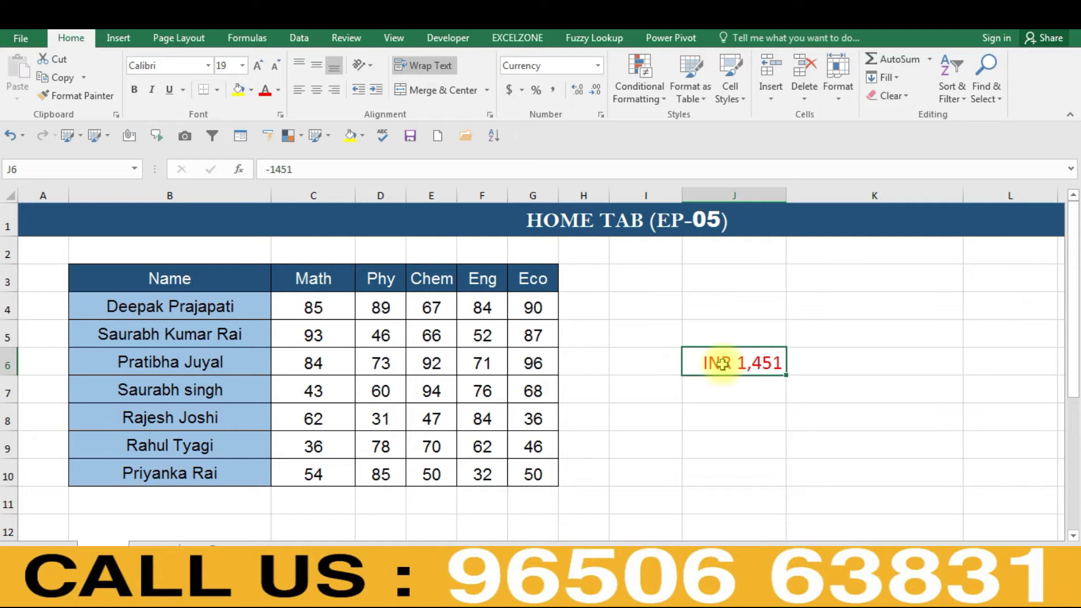
- Try the negative styles and settle on (INR 1,234), so J6 reads (INR 1,451)
{"action": "key", "text": "ctrl+1"}
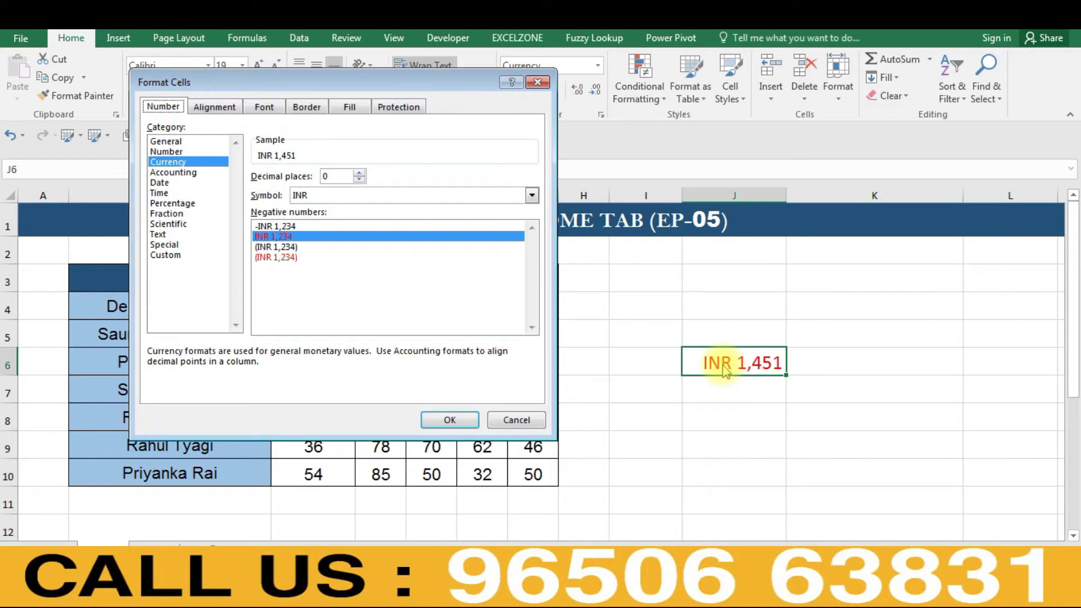
{"action": "left_click", "coordinate": [276, 226]}
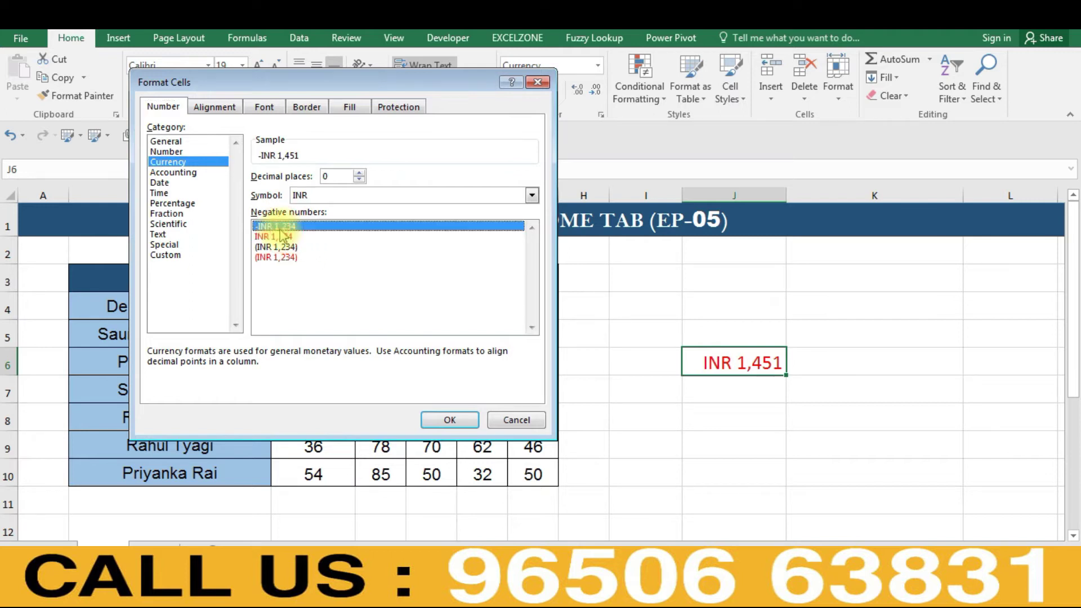
{"action": "left_click", "coordinate": [273, 237]}
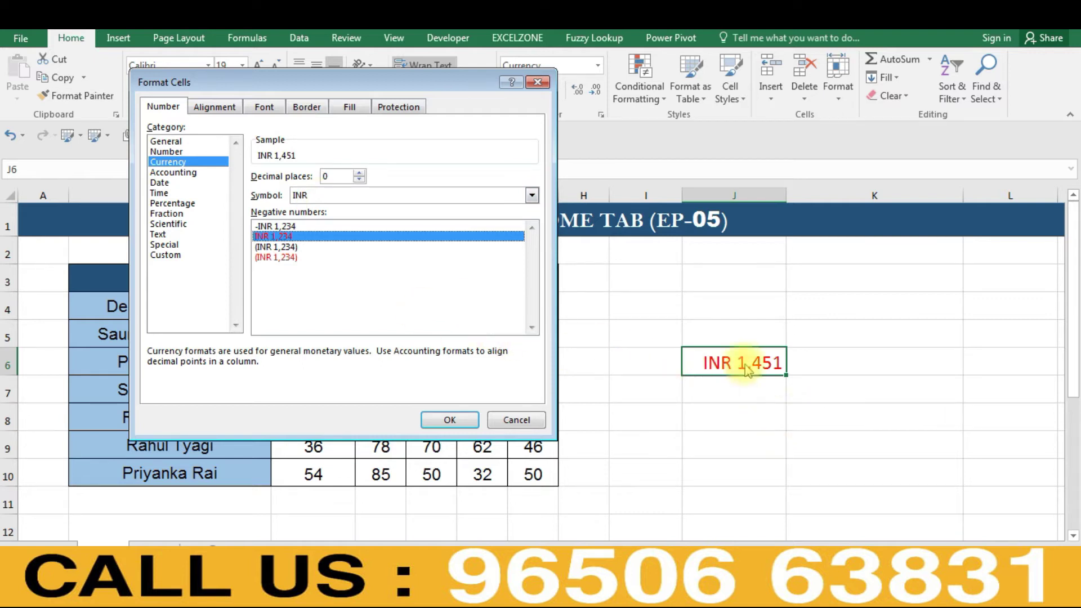
{"action": "left_click", "coordinate": [276, 249]}
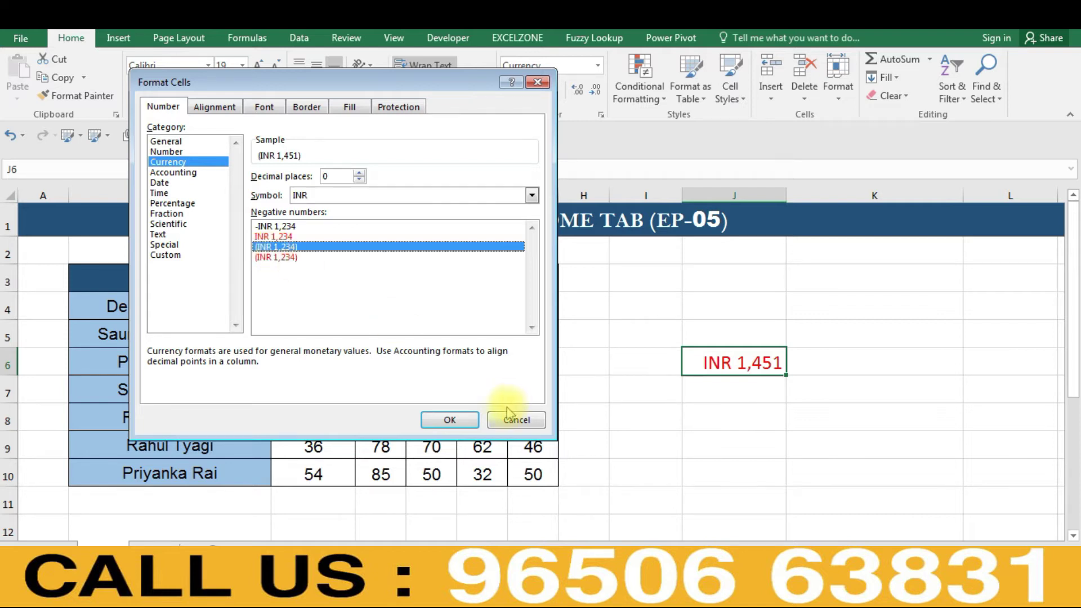
{"action": "left_click", "coordinate": [459, 420]}
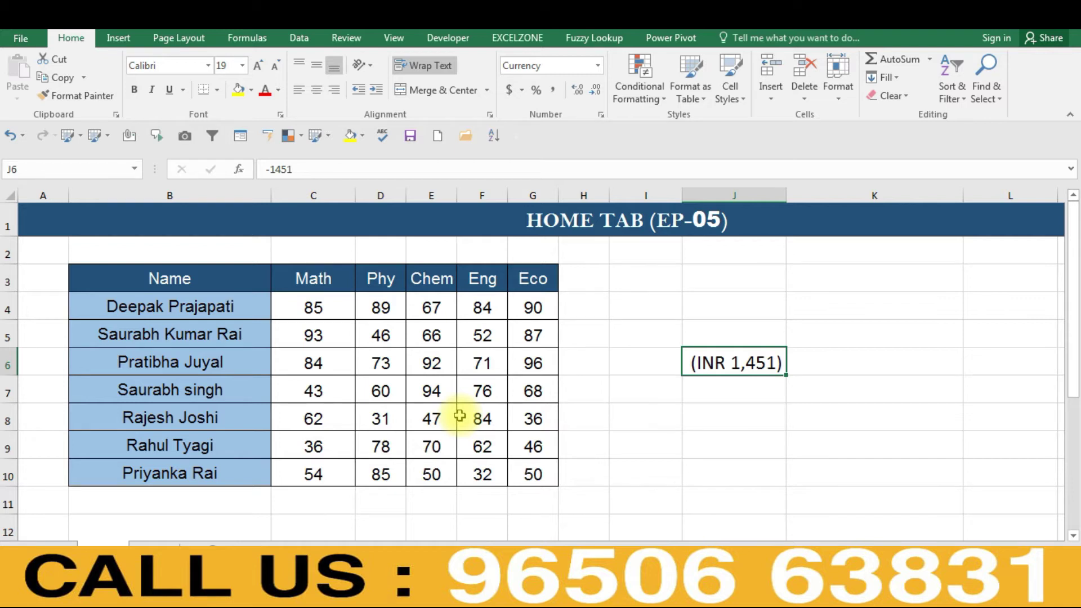
- Enter 1451 in J7 and select J6:J7
{"action": "key", "text": "Return"}
{"action": "type", "text": "1451"}
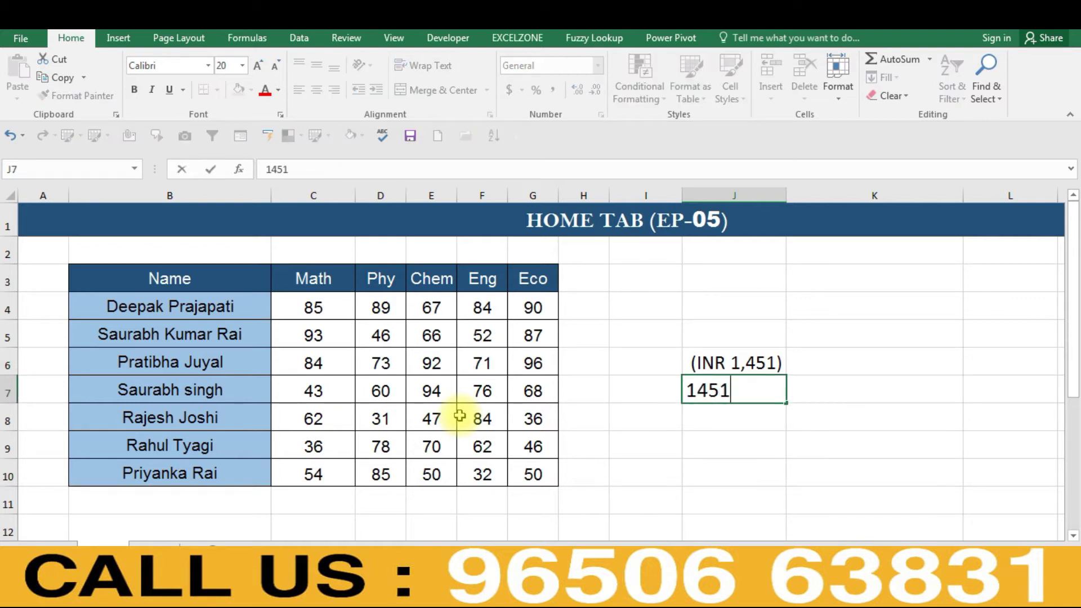
{"action": "key", "text": "Return"}
{"action": "key", "text": "Up"}
{"action": "key", "text": "Up"}
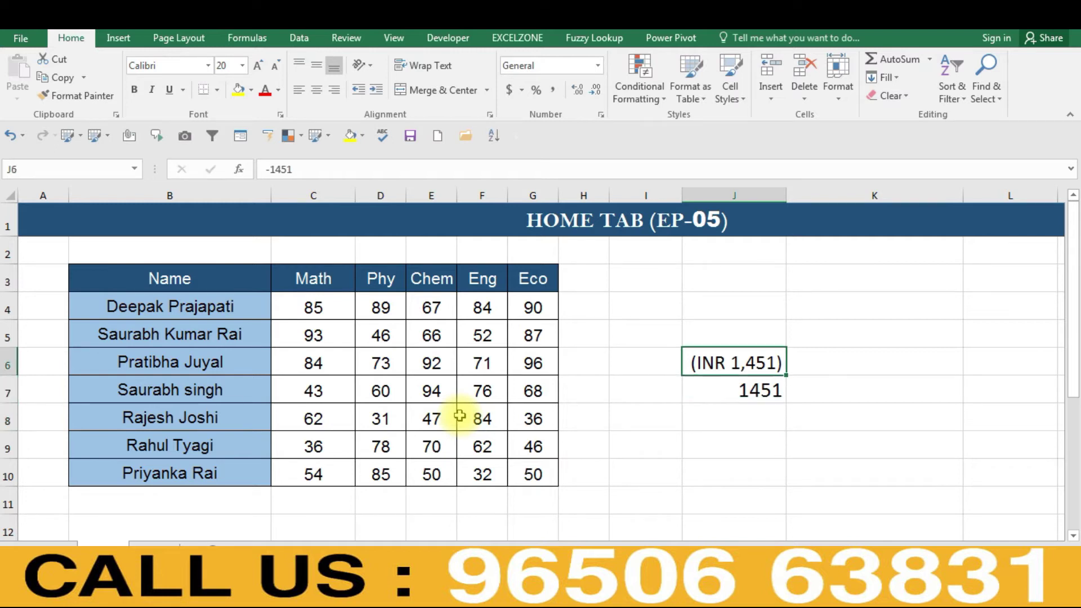
{"action": "key", "text": "shift+Down"}
- Apply Currency with no symbol, 2 decimals and (1,234.10) negatives to J6:J7
{"action": "key", "text": "ctrl+1"}
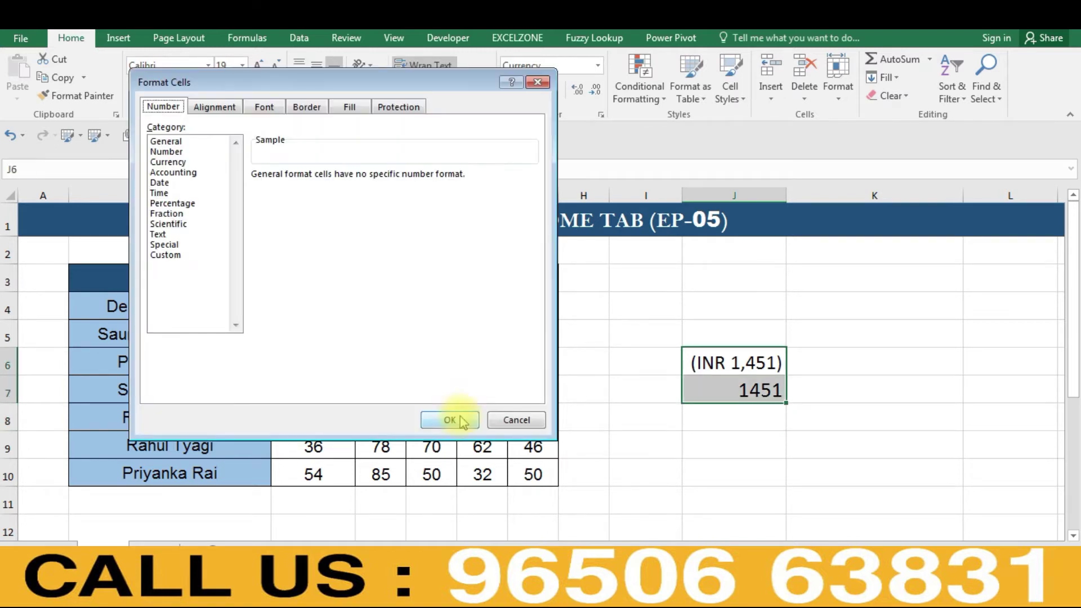
{"action": "left_click", "coordinate": [168, 163]}
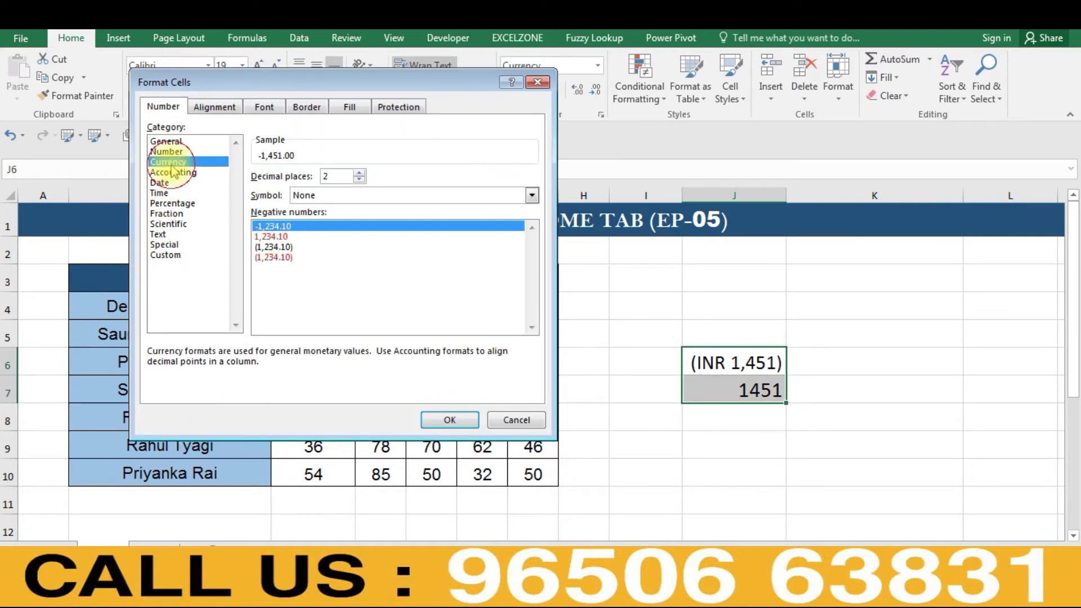
{"action": "left_click", "coordinate": [272, 247]}
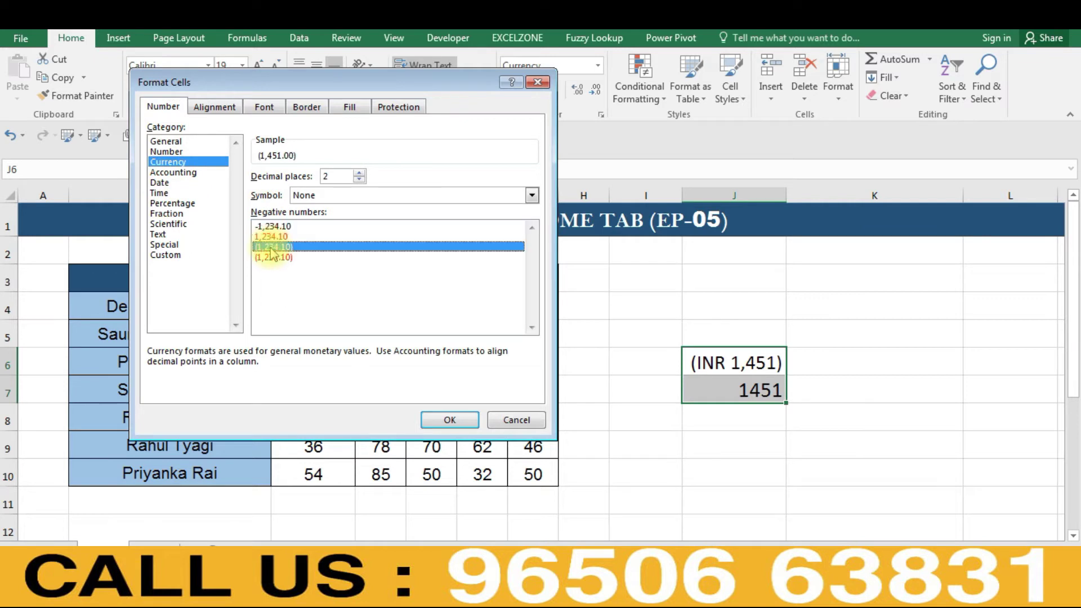
{"action": "left_click", "coordinate": [445, 420]}
{"action": "left_click", "coordinate": [705, 426]}
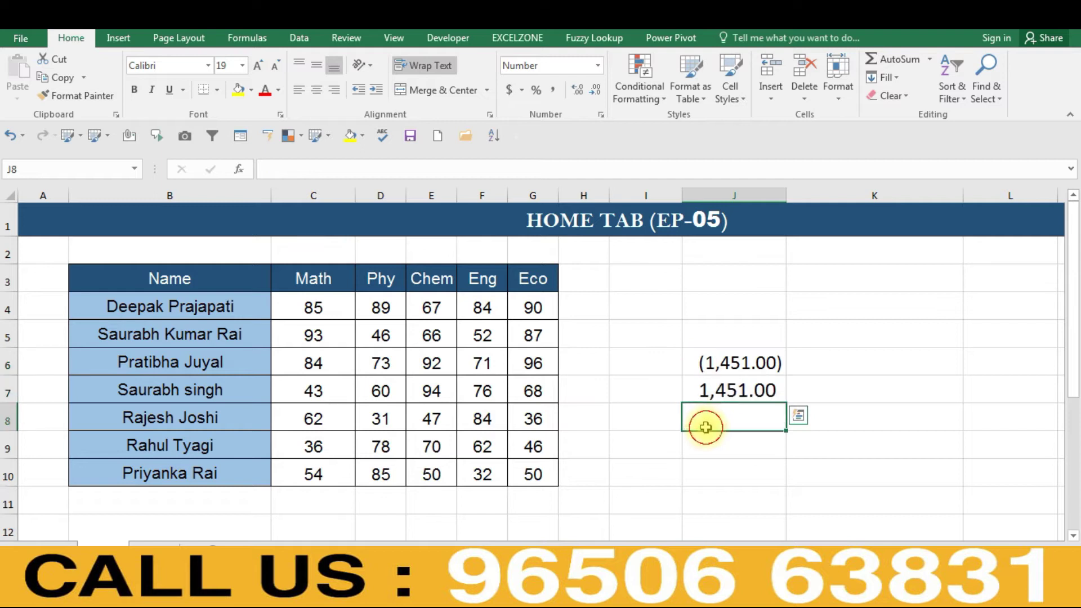
{"action": "left_click", "coordinate": [734, 362]}
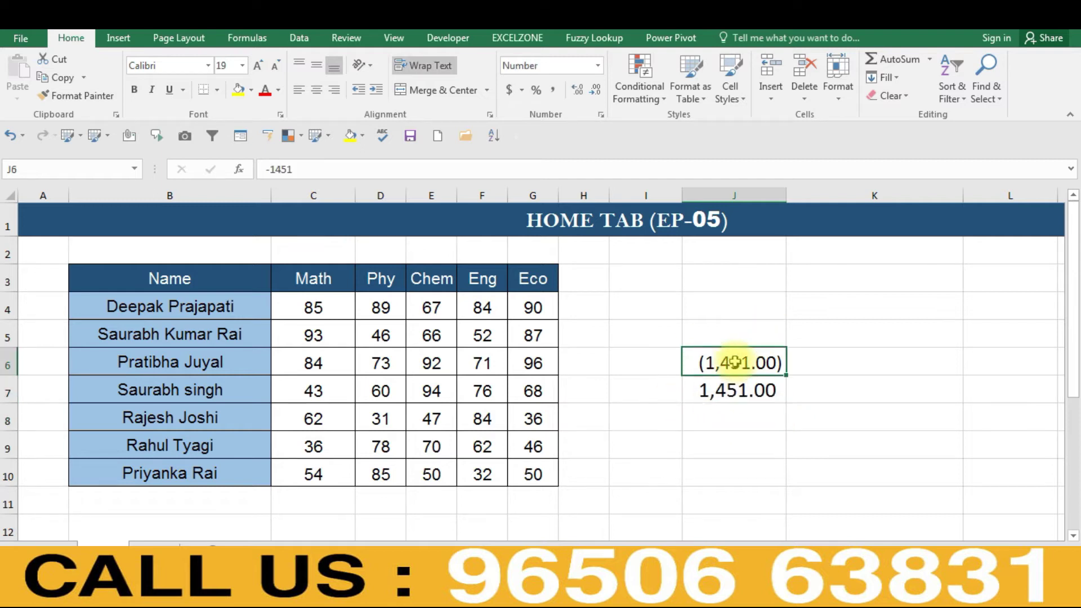
{"action": "key", "text": "shift+Down"}
{"action": "key", "text": "ctrl+q"}
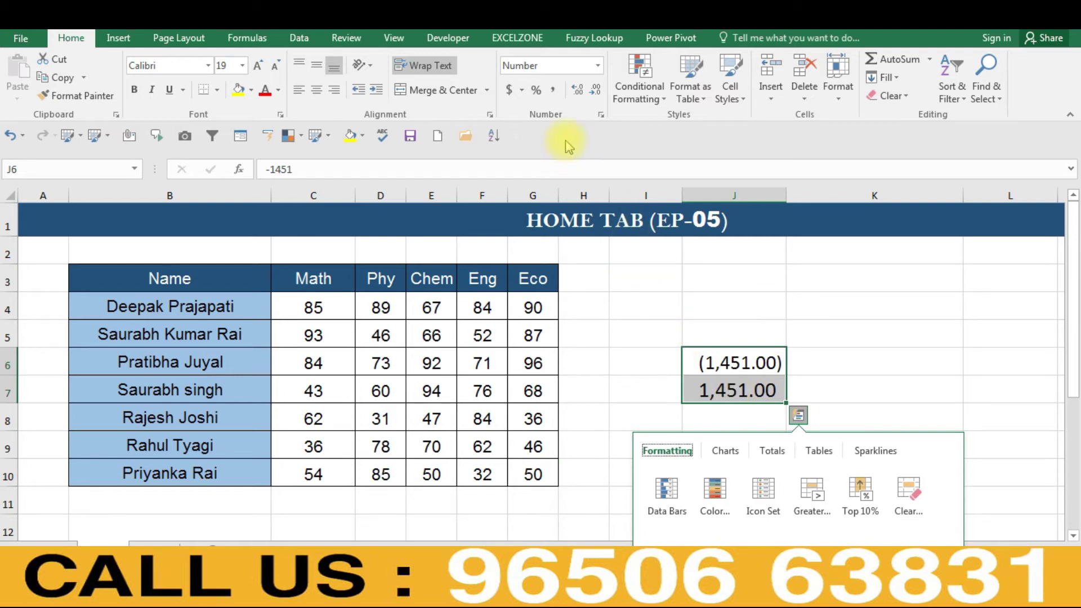
- Set J6:J7 to 0 decimal places
{"action": "key", "text": "Escape"}
{"action": "key", "text": "ctrl+1"}
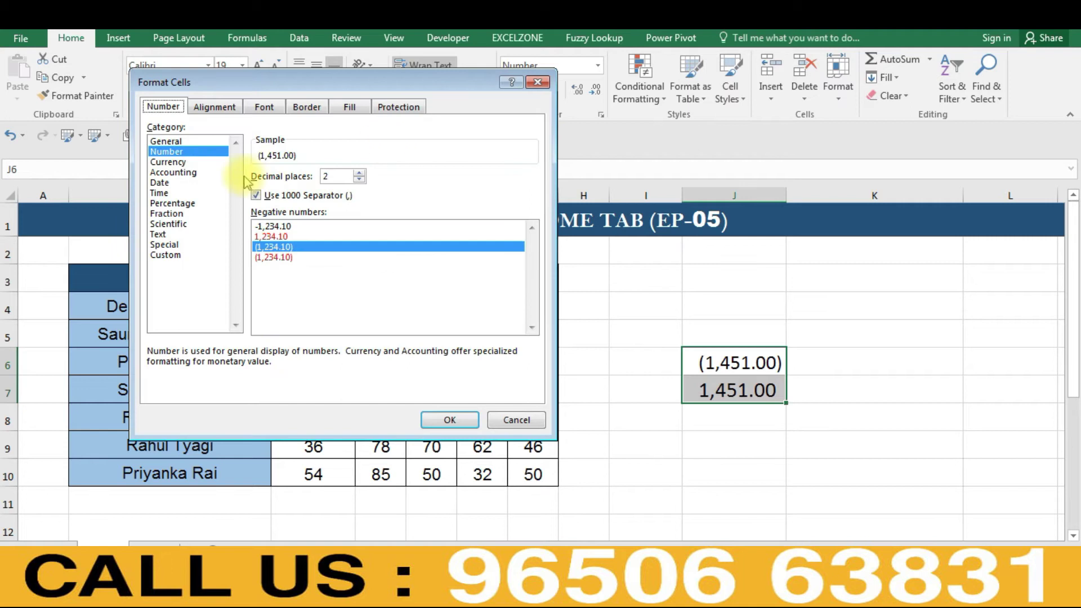
{"action": "double_click", "coordinate": [339, 175]}
{"action": "key", "text": "BackSpace"}
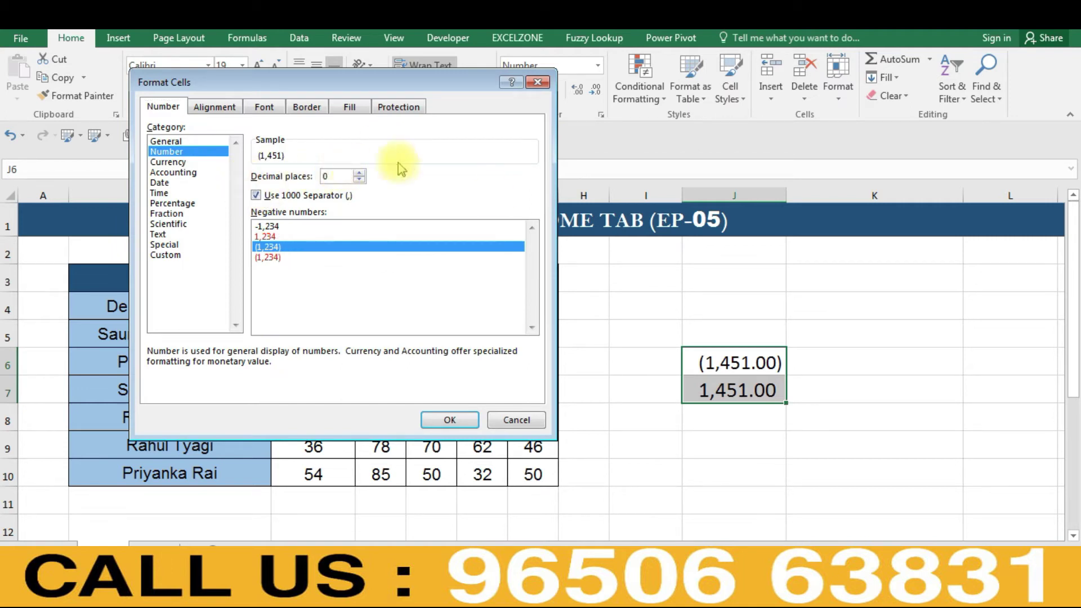
{"action": "left_click", "coordinate": [449, 420]}
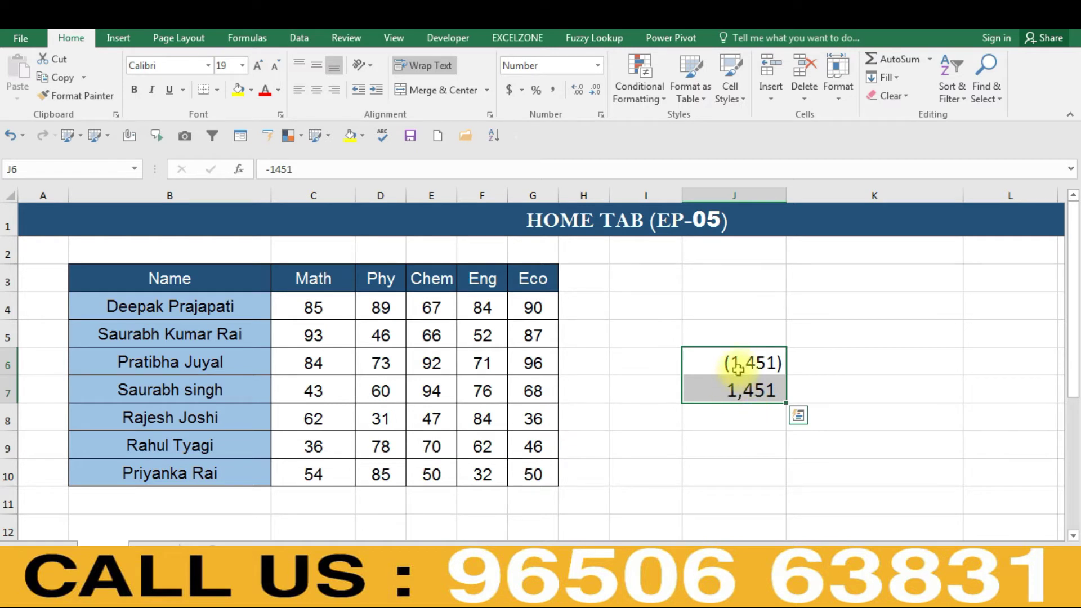
- Apply the red parenthesised negative style, then check the values in J6 and J7
{"action": "key", "text": "ctrl+1"}
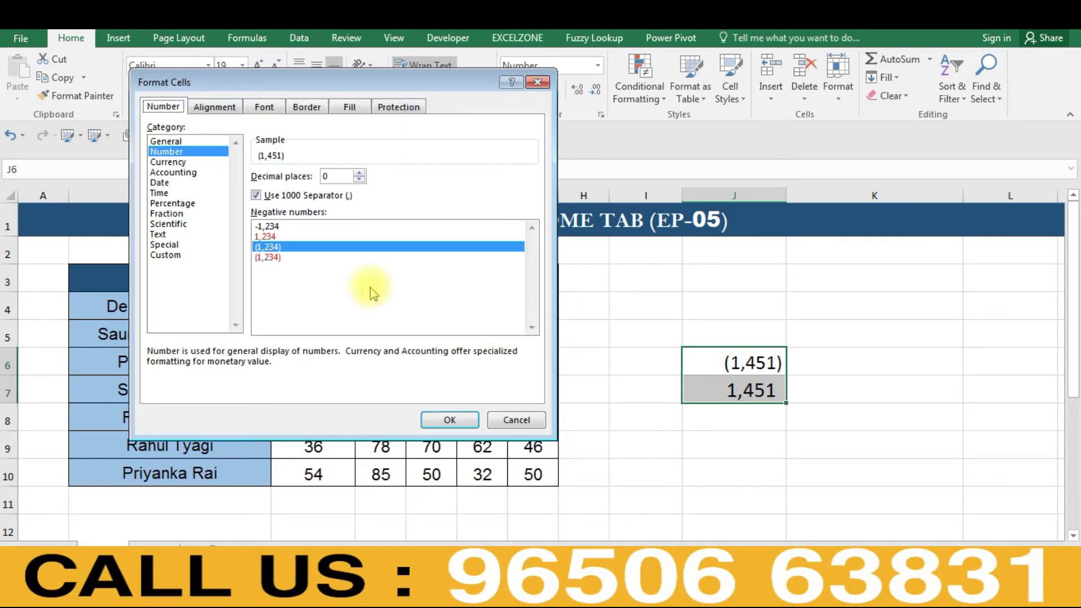
{"action": "left_click", "coordinate": [268, 257]}
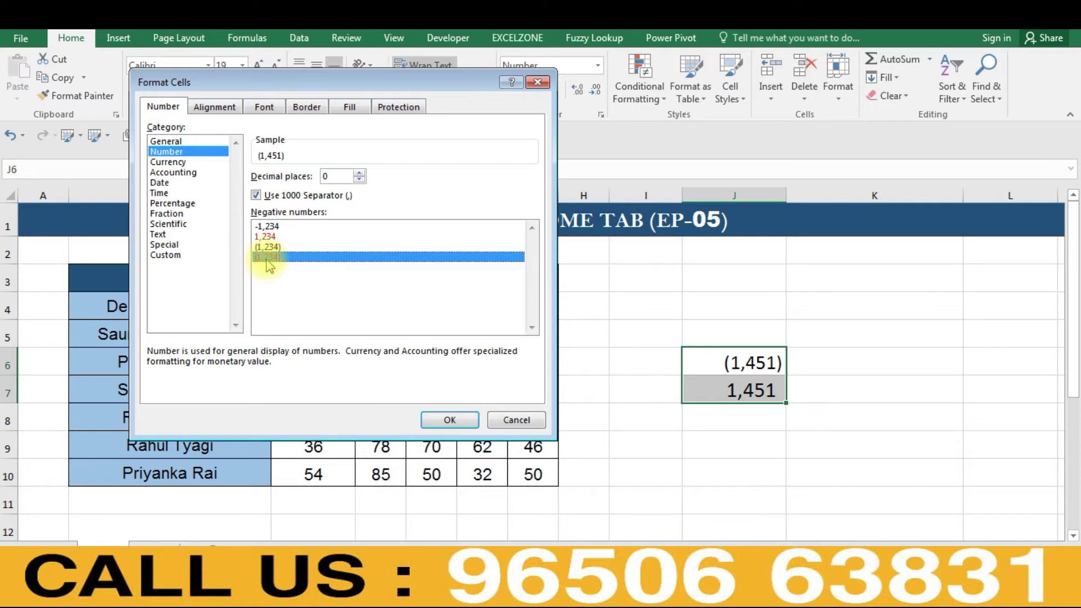
{"action": "left_click", "coordinate": [445, 419]}
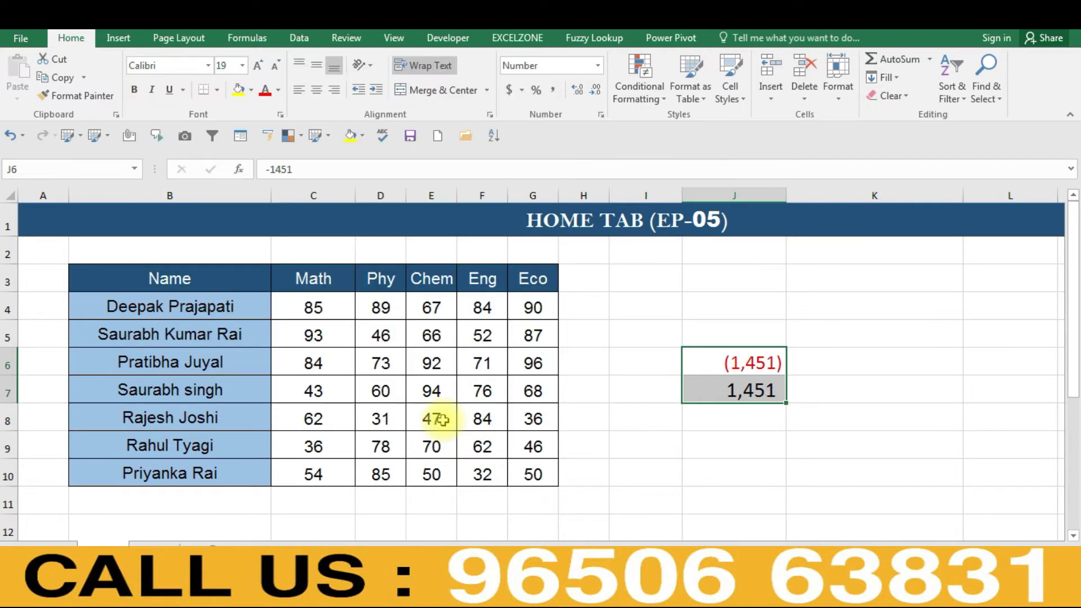
{"action": "left_click", "coordinate": [733, 462]}
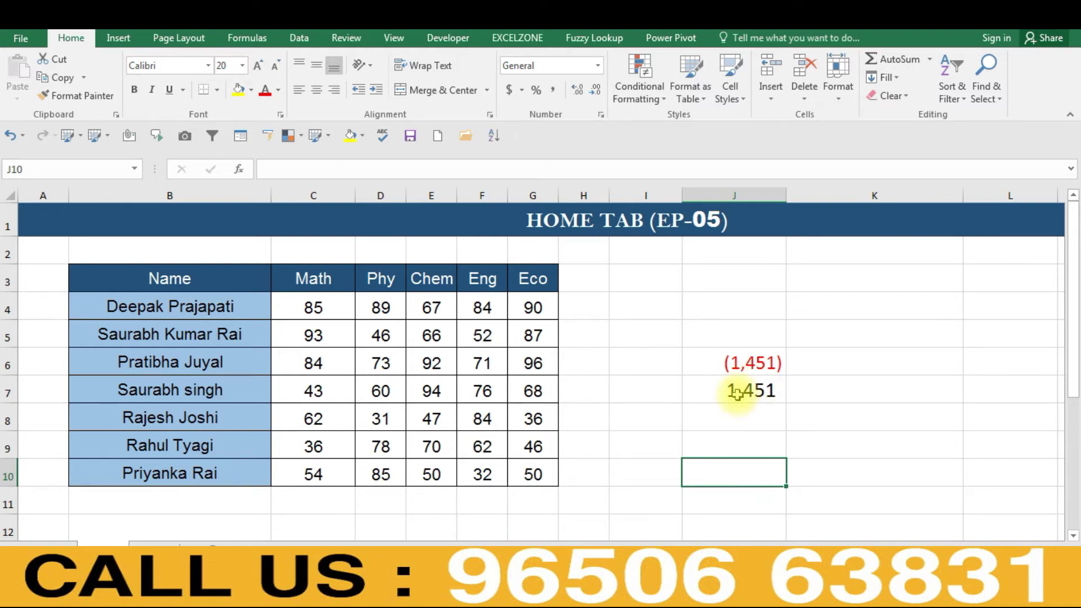
{"action": "left_click", "coordinate": [737, 394]}
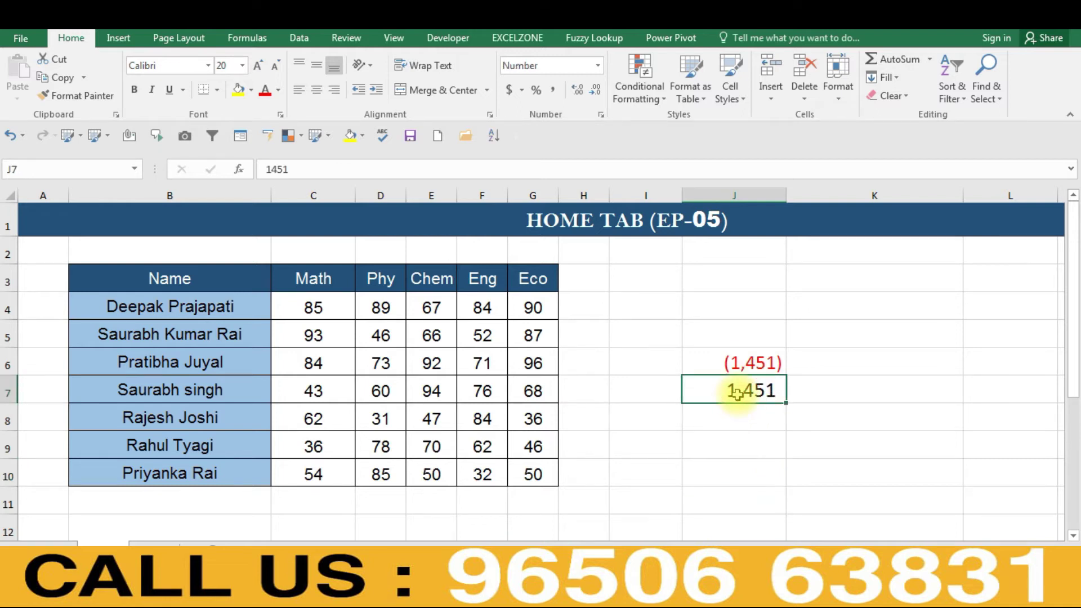
{"action": "left_click", "coordinate": [736, 366]}
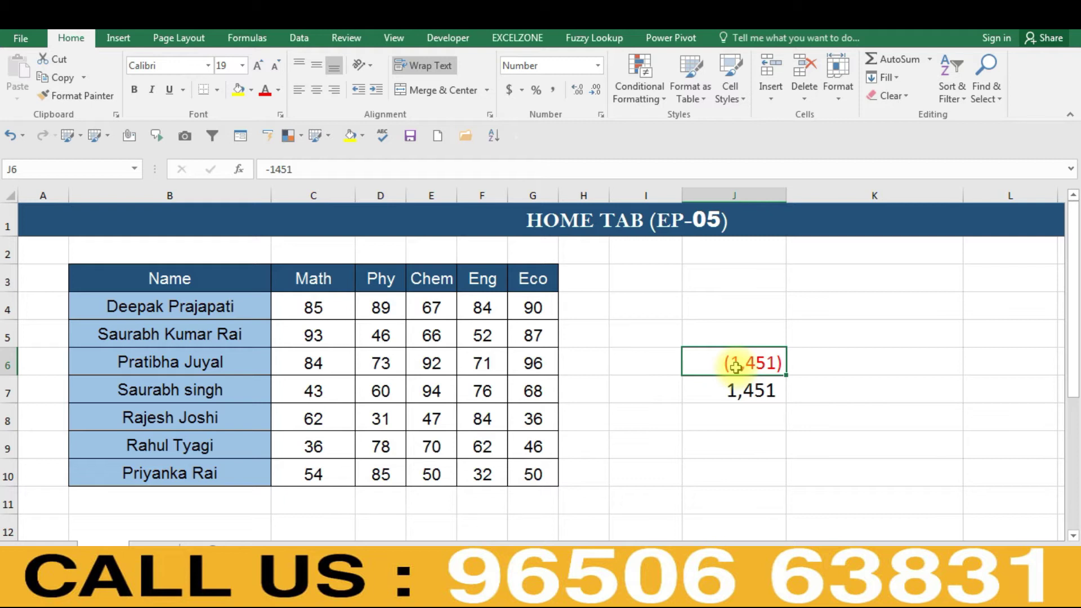
{"action": "left_click_drag", "start_coordinate": [736, 366], "coordinate": [739, 378]}
- After comparing Accounting with Currency, give J6:J7 an Accounting format with the INR symbol
{"action": "key", "text": "ctrl+1"}
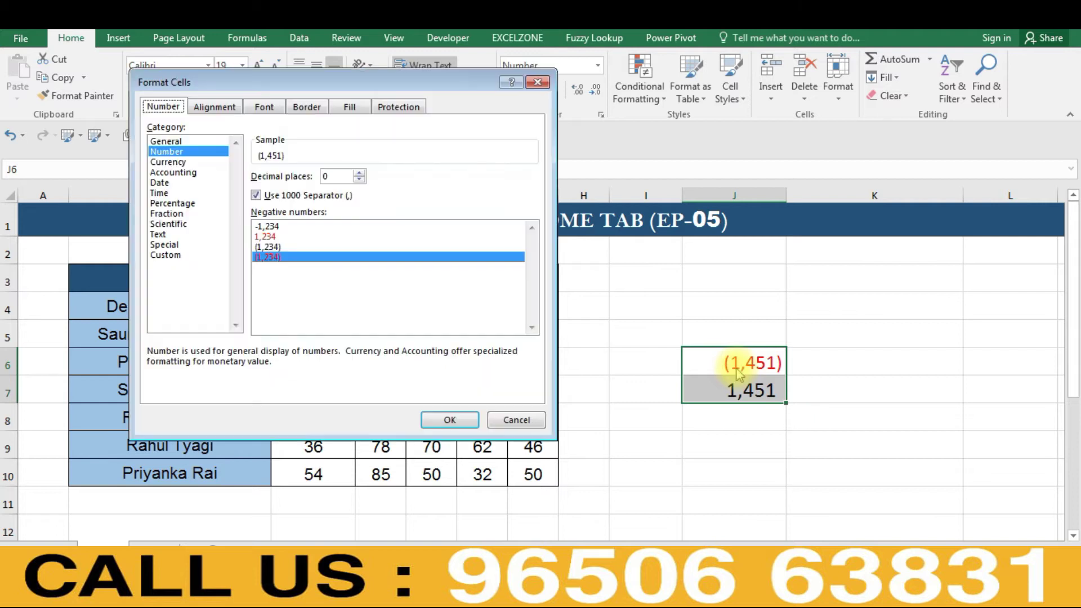
{"action": "left_click", "coordinate": [170, 172]}
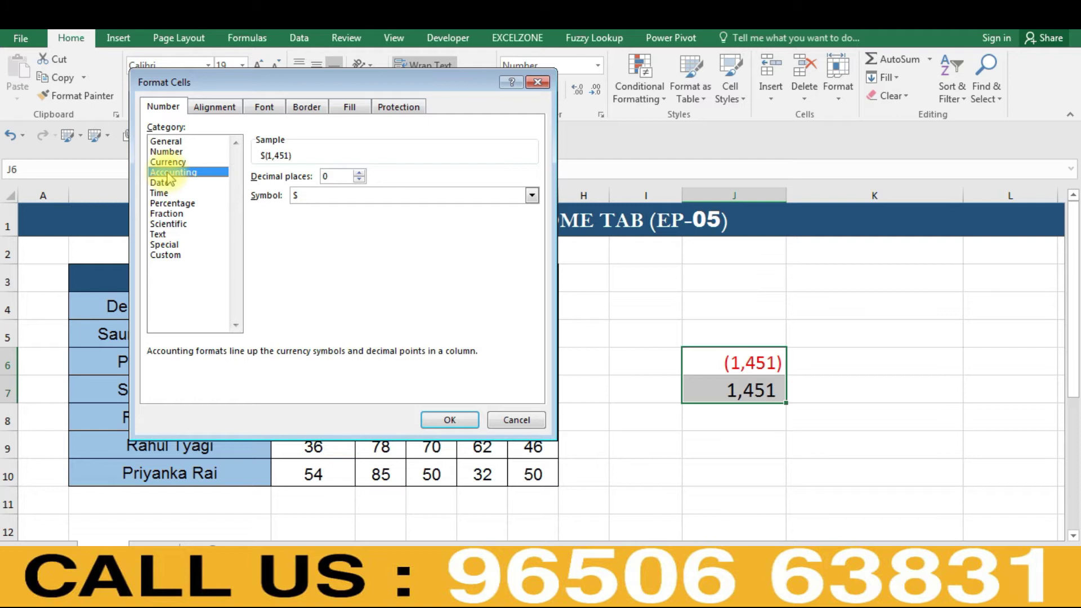
{"action": "left_click", "coordinate": [165, 163]}
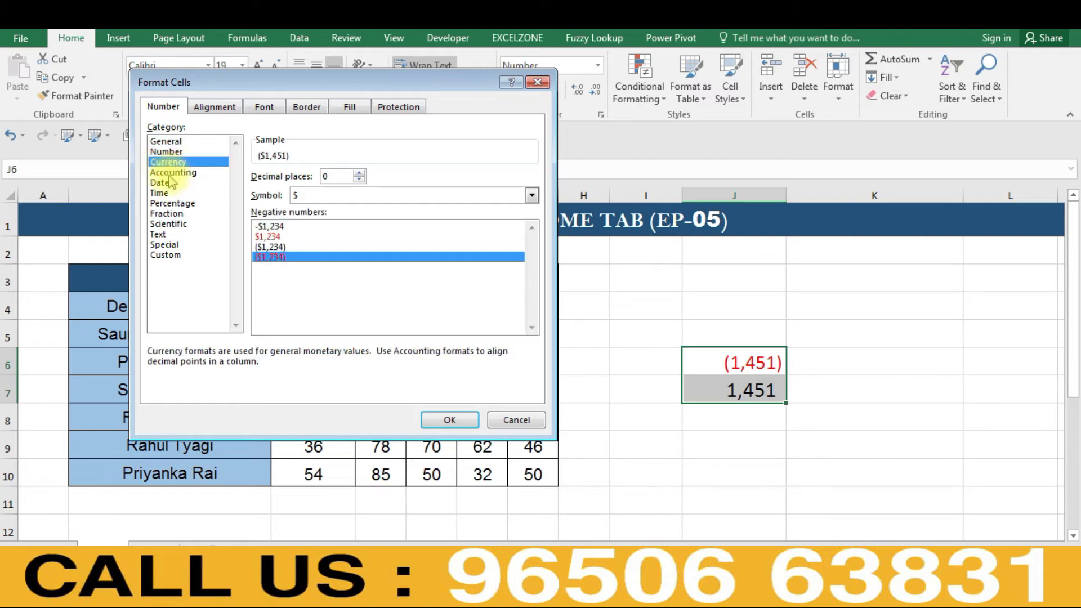
{"action": "left_click", "coordinate": [168, 173]}
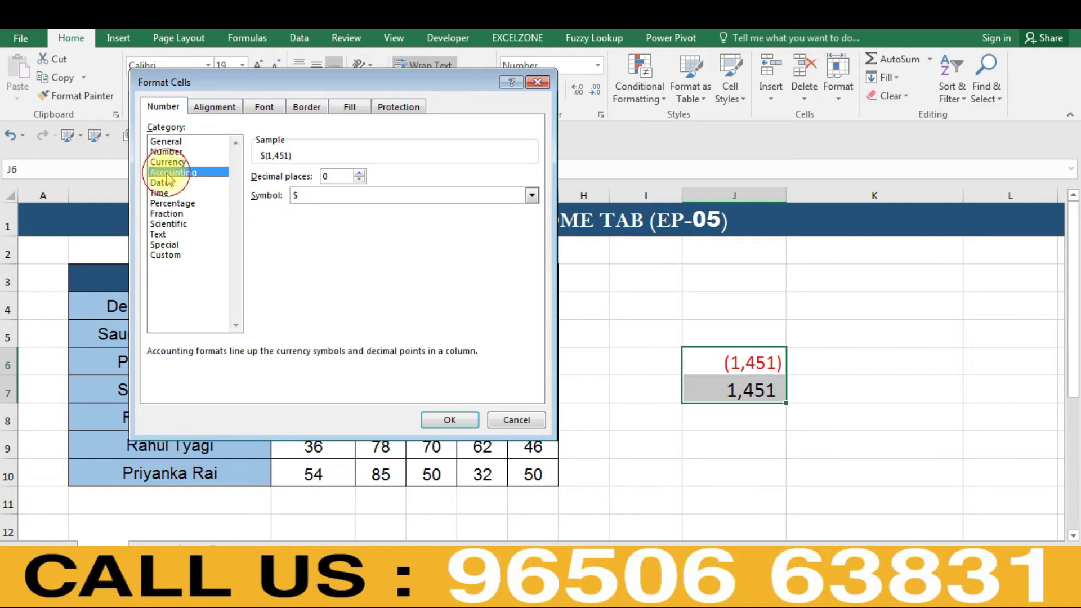
{"action": "left_click", "coordinate": [167, 163]}
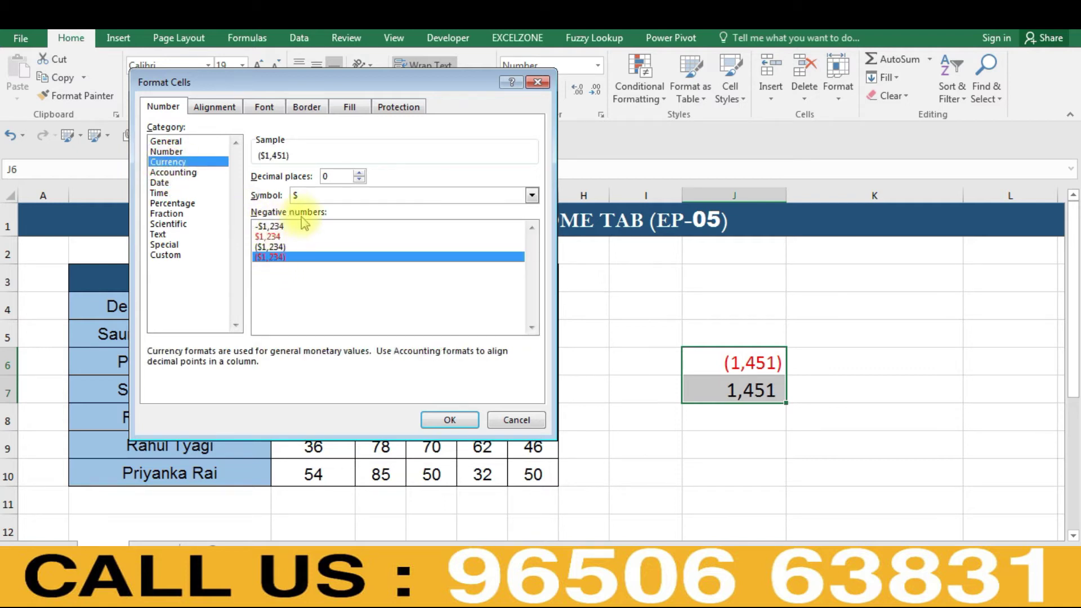
{"action": "left_click", "coordinate": [171, 172]}
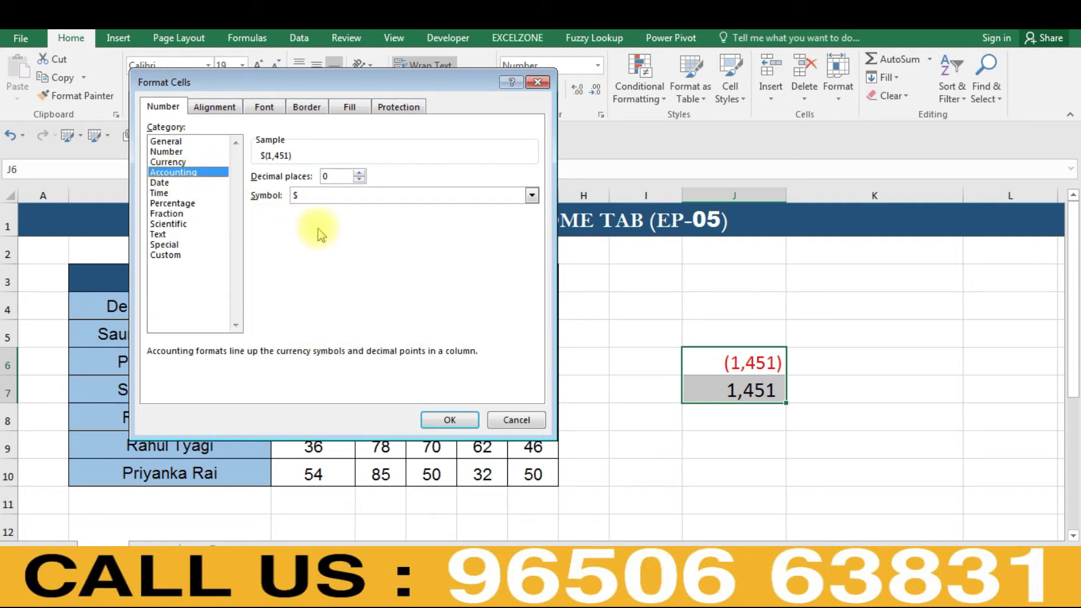
{"action": "left_click", "coordinate": [332, 201]}
{"action": "type", "text": "INR"}
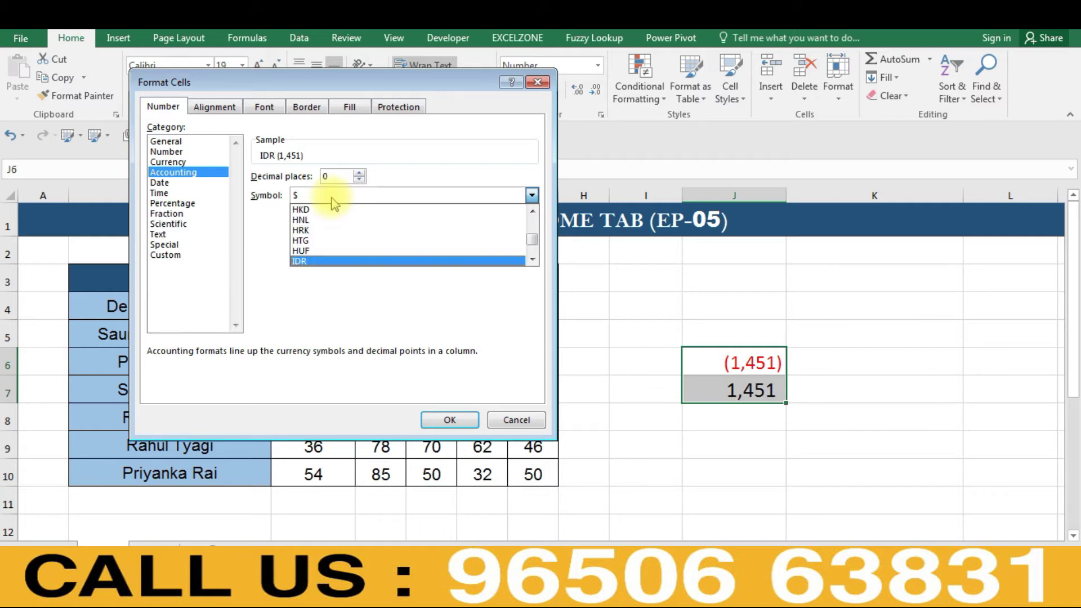
{"action": "key", "text": "Return"}
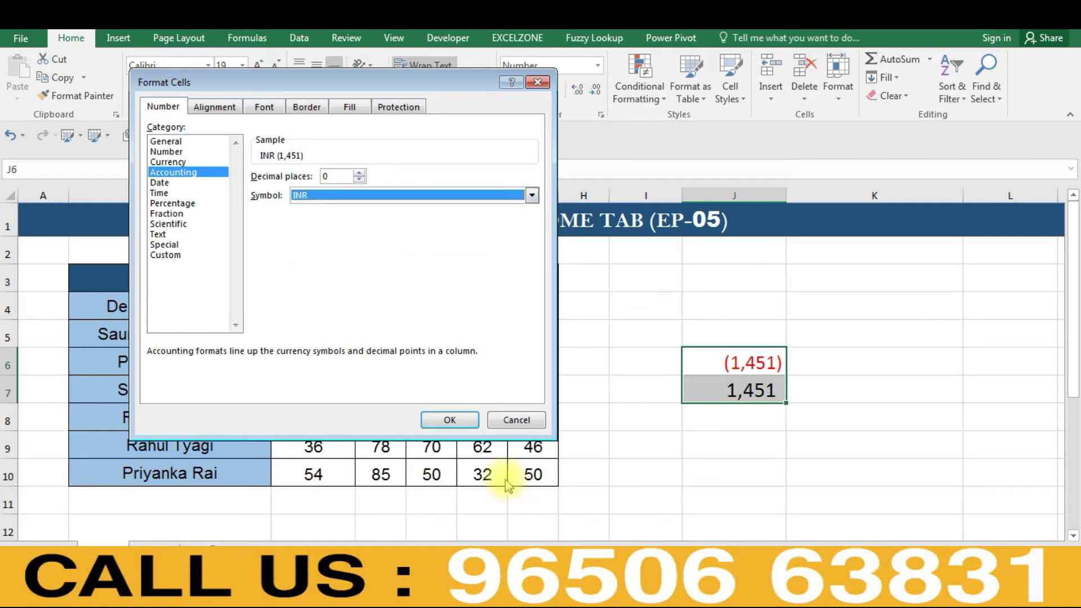
{"action": "left_click", "coordinate": [449, 420]}
- AutoFit column J so INR (1,451) and INR 1,451 display fully
{"action": "key", "text": "alt+o"}
{"action": "key", "text": "c"}
{"action": "key", "text": "a"}
{"action": "key", "text": "Down"}
{"action": "key", "text": "Up"}
{"action": "key", "text": "Down"}
{"action": "key", "text": "Up"}
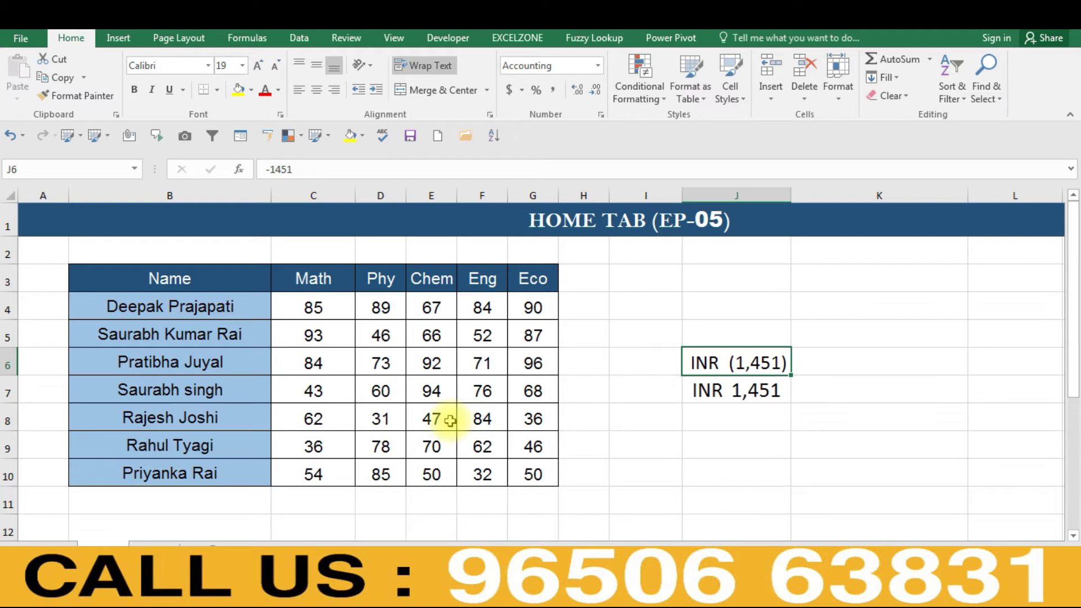
- Reselect J6:J7, glance at the Date formats, and cancel without changes
{"action": "key", "text": "shift+Down"}
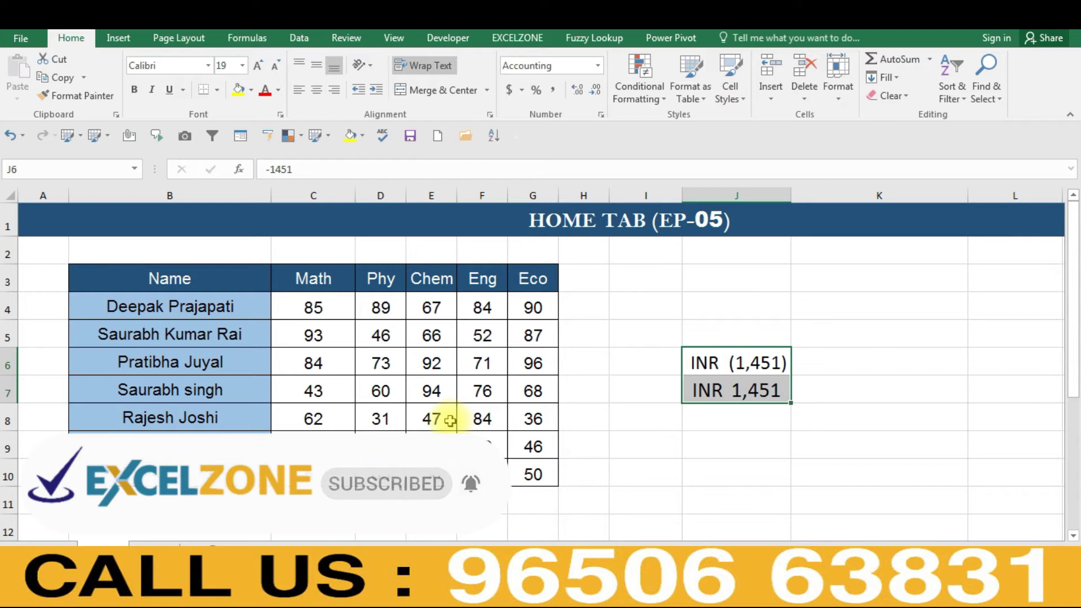
{"action": "key", "text": "ctrl+1"}
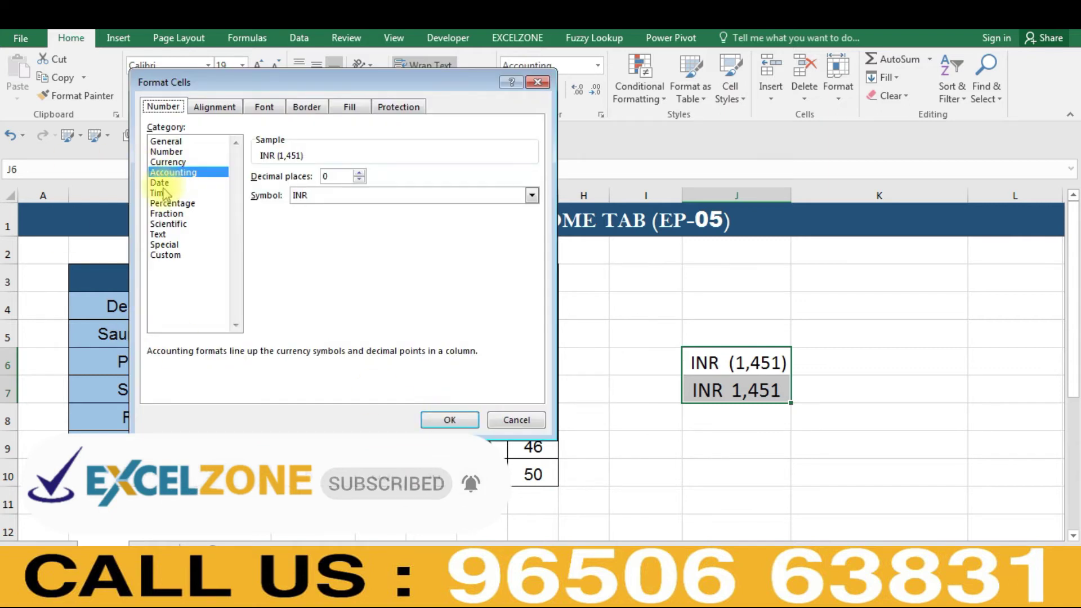
{"action": "left_click", "coordinate": [163, 187]}
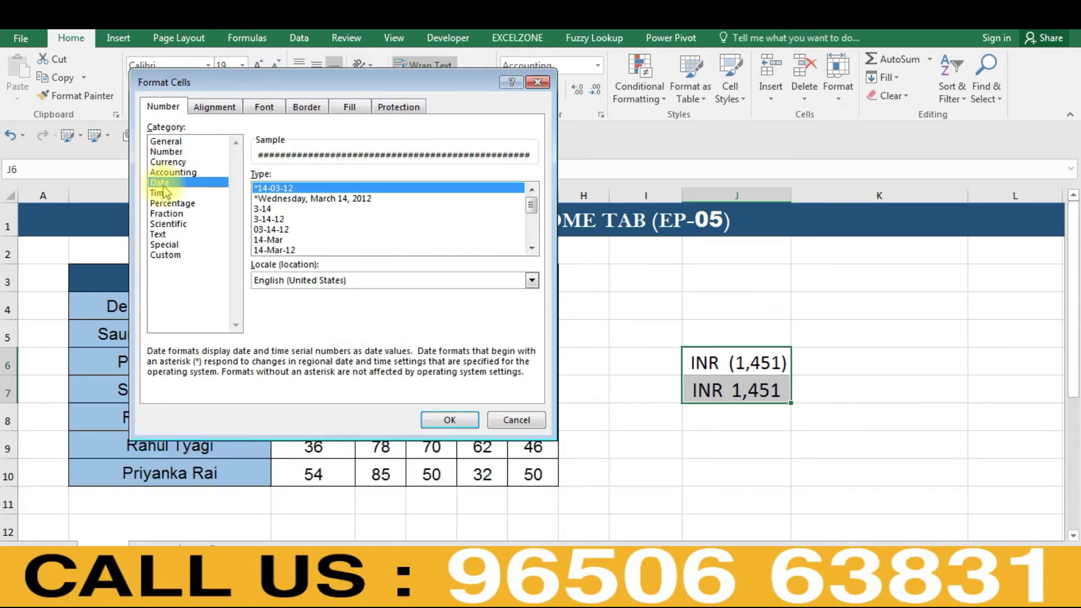
{"action": "key", "text": "Escape"}
{"action": "key", "text": "Right"}
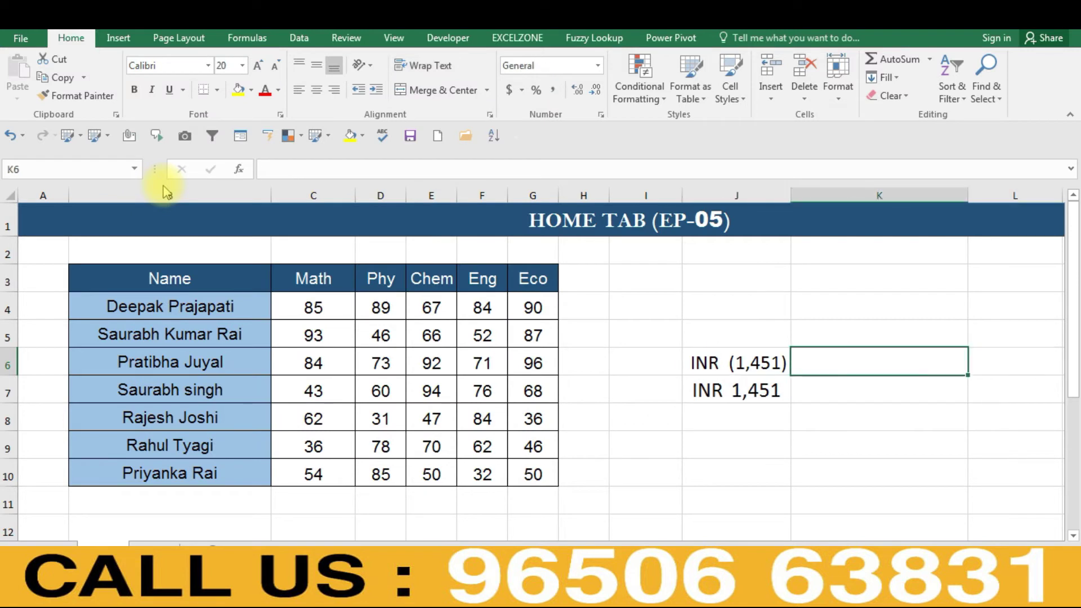
- Enter 1OCT into empty cell L6, which then shows $44,105
{"action": "key", "text": "Right"}
{"action": "key", "text": "Right"}
{"action": "key", "text": "Right"}
{"action": "key", "text": "Right"}
{"action": "key", "text": "Right"}
{"action": "key", "text": "Left"}
{"action": "key", "text": "Left"}
{"action": "key", "text": "Left"}
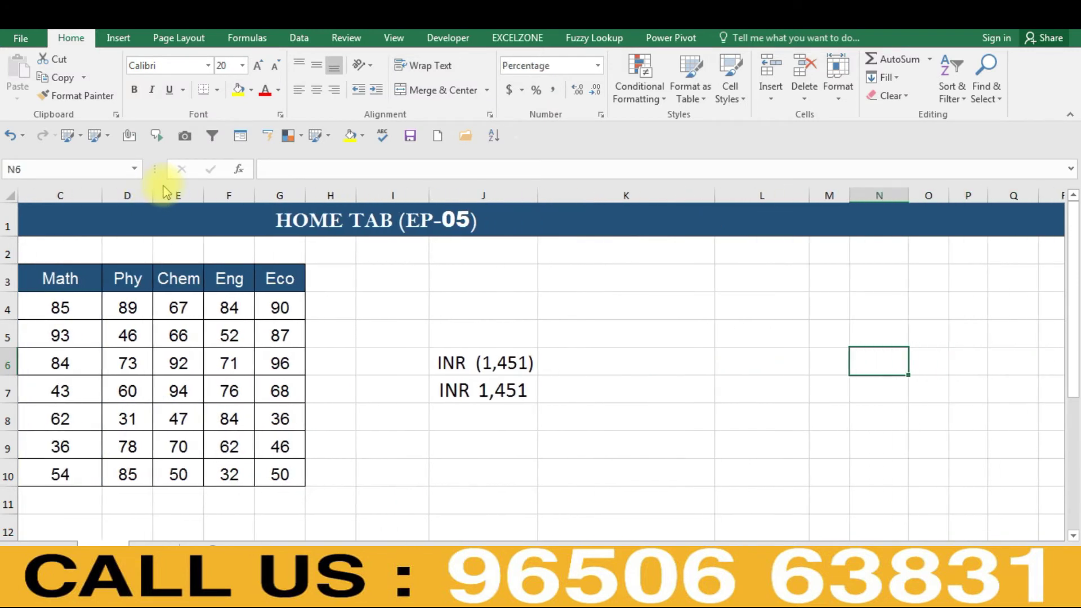
{"action": "key", "text": "Left"}
{"action": "key", "text": "Left"}
{"action": "key", "text": "Right"}
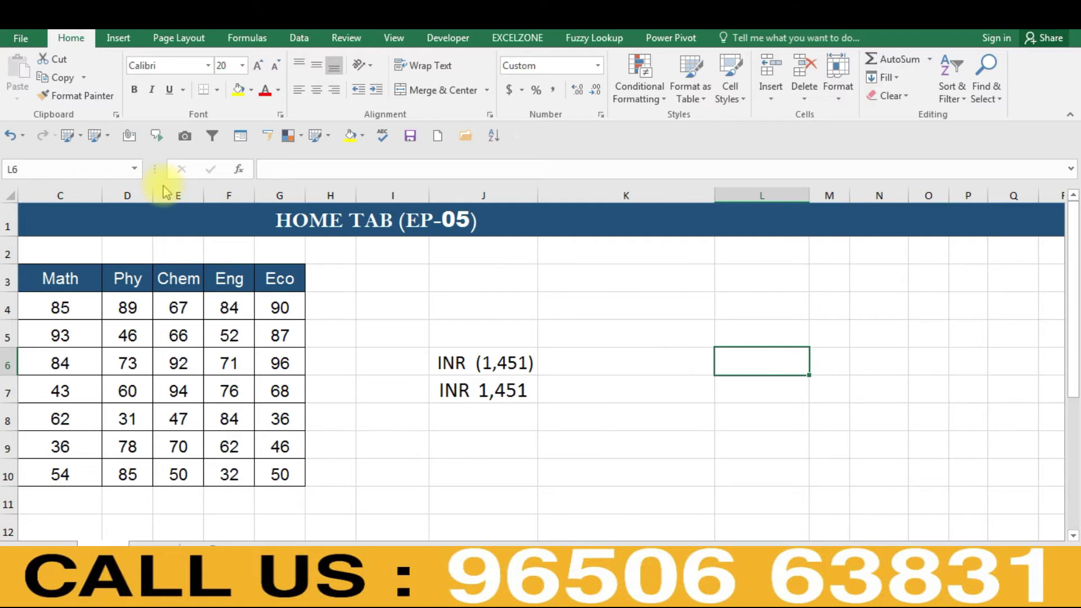
{"action": "type", "text": "1OCT"}
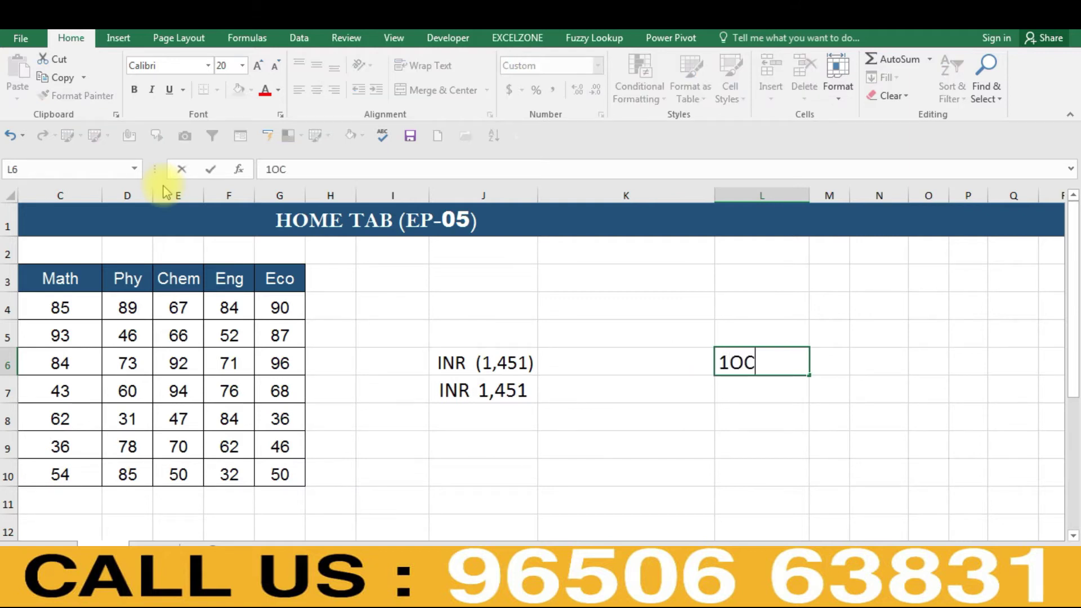
{"action": "key", "text": "ctrl+Return"}
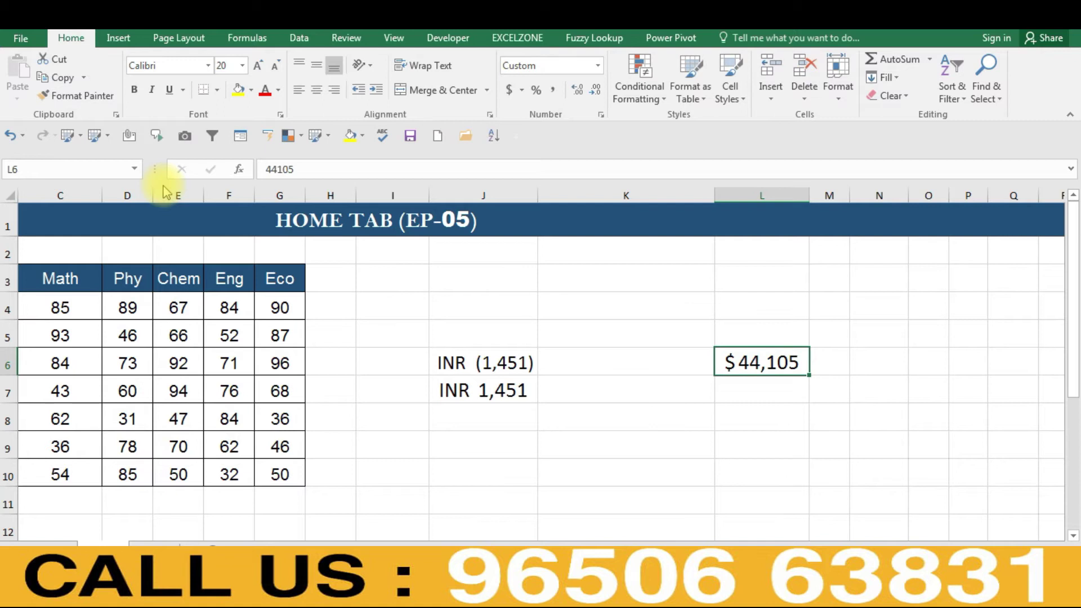
- Show the Date category for L6 in Format Cells, previewing 01-10-20
{"action": "key", "text": "ctrl+1"}
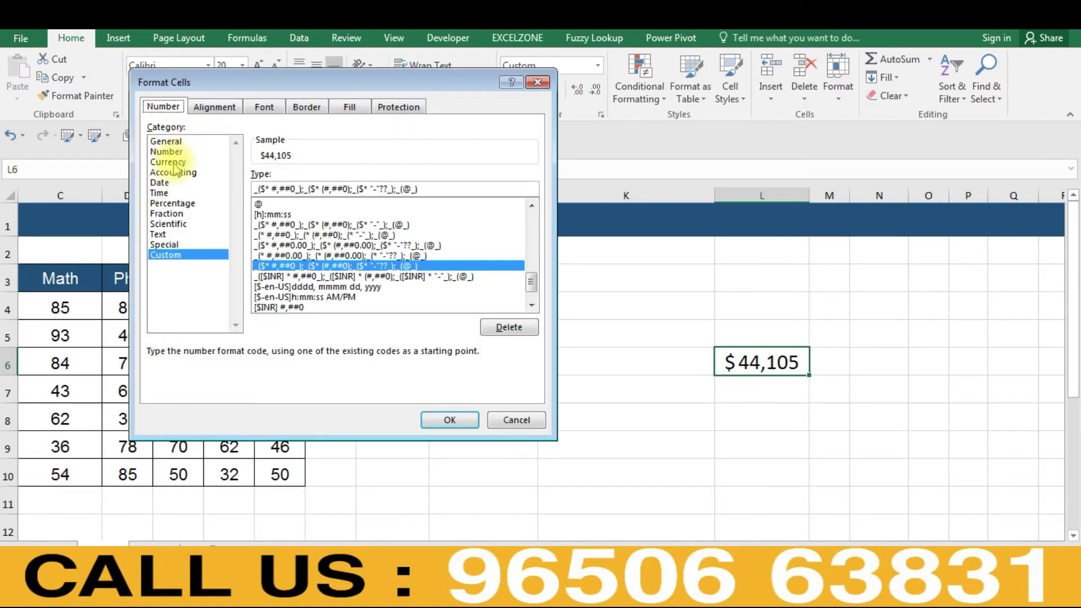
{"action": "left_click", "coordinate": [160, 184]}
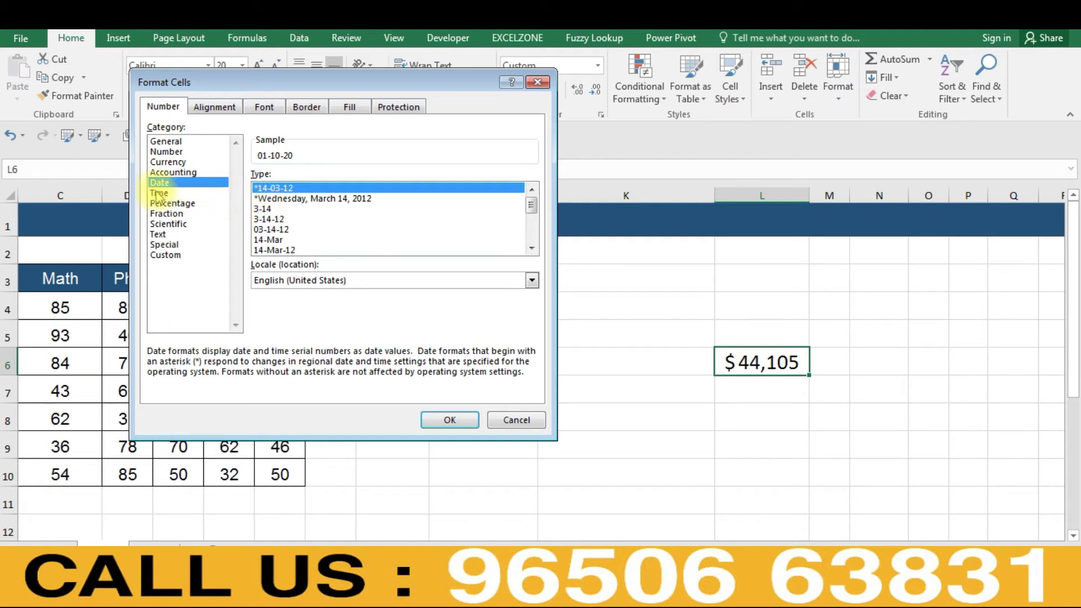
- Compare time and date styles, then apply the long weekday date (Thursday, October 01, 2020) to L6
{"action": "left_click", "coordinate": [159, 193]}
{"action": "left_click", "coordinate": [159, 182]}
{"action": "left_click", "coordinate": [159, 193]}
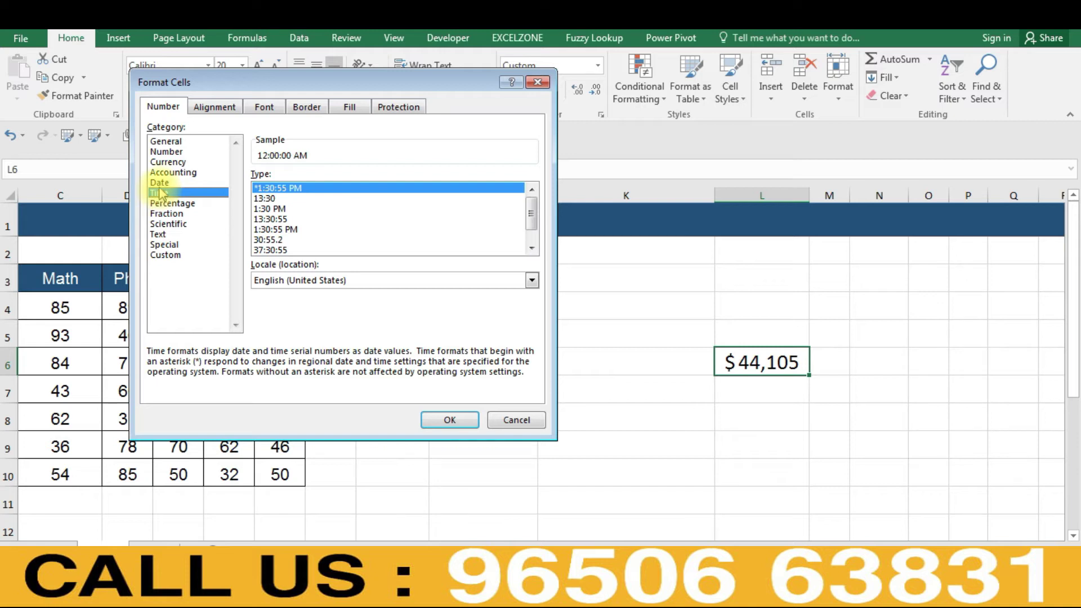
{"action": "left_click", "coordinate": [159, 183]}
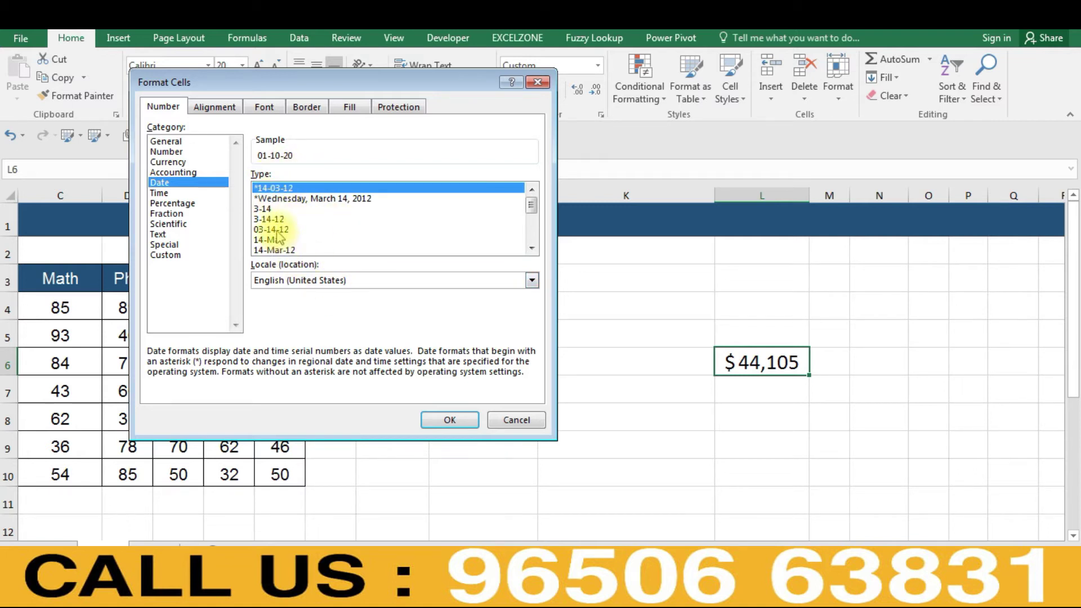
{"action": "left_click", "coordinate": [278, 219]}
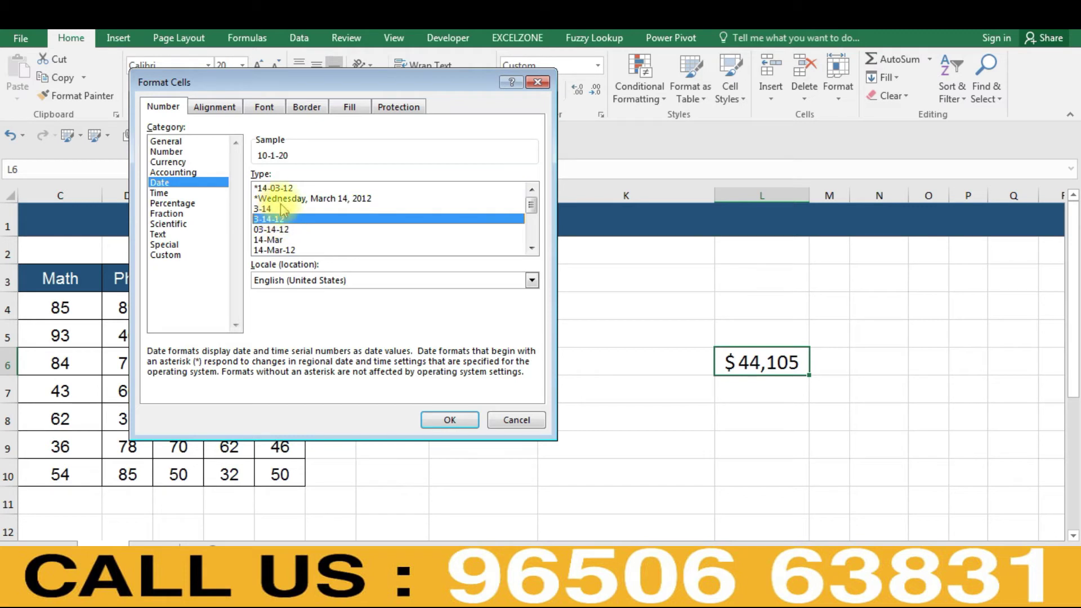
{"action": "left_click", "coordinate": [272, 188]}
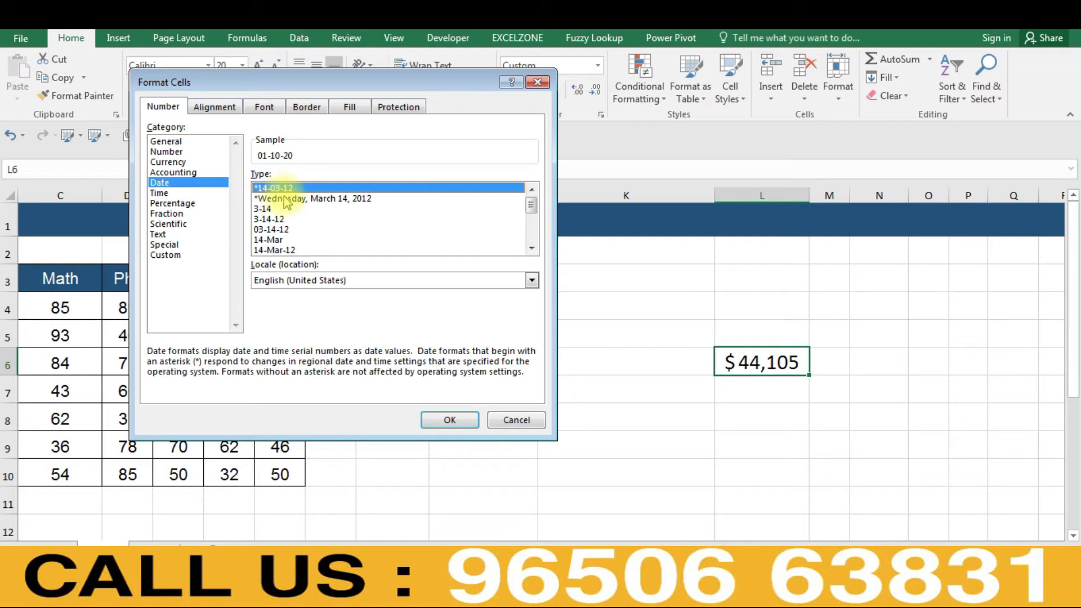
{"action": "left_click", "coordinate": [285, 199]}
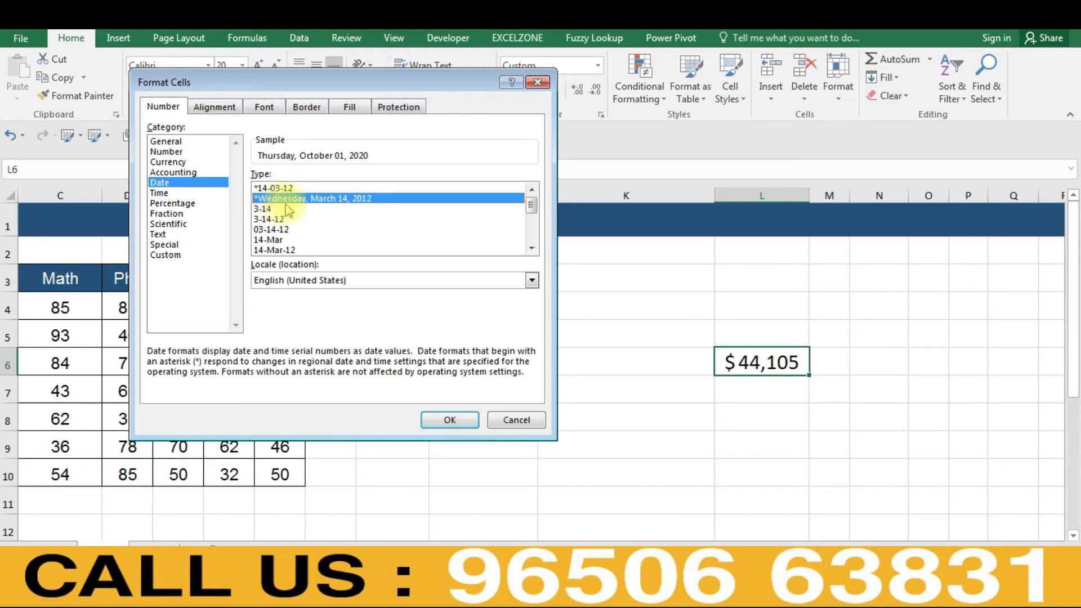
{"action": "left_click", "coordinate": [321, 208]}
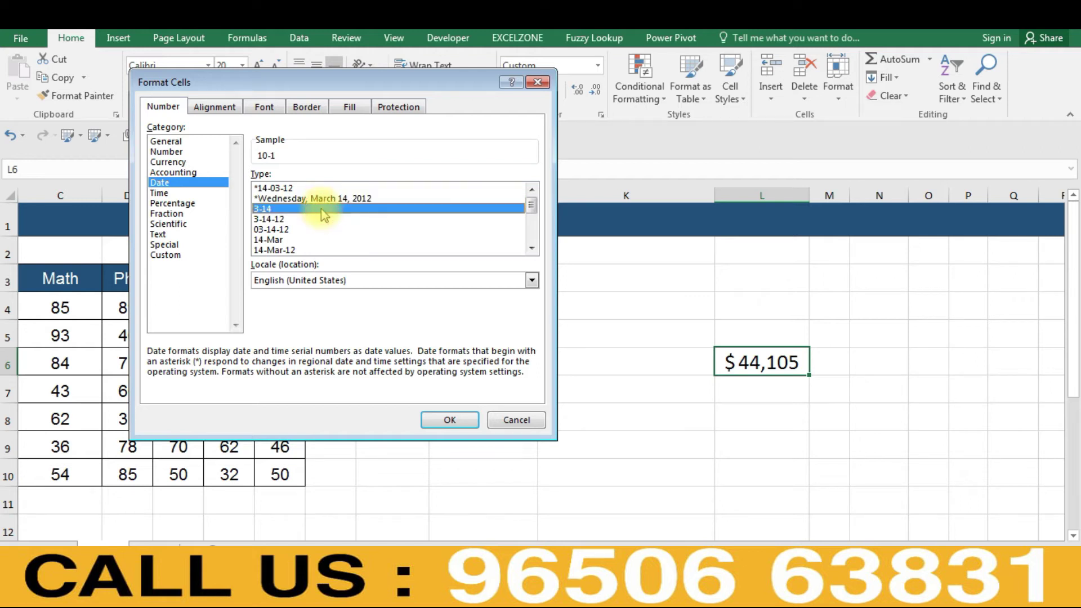
{"action": "left_click", "coordinate": [314, 198]}
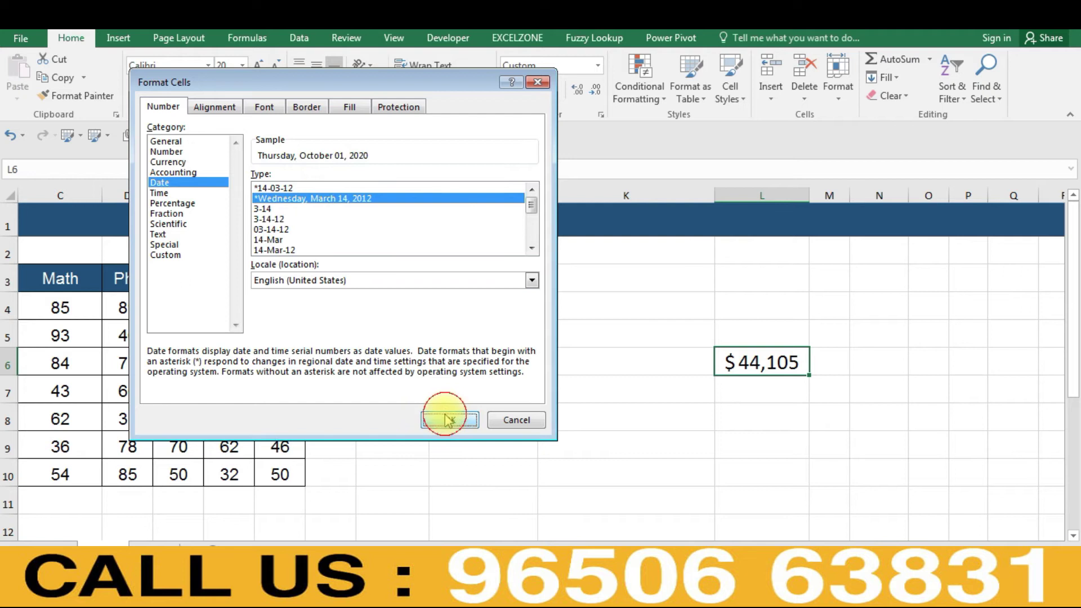
{"action": "left_click", "coordinate": [446, 420]}
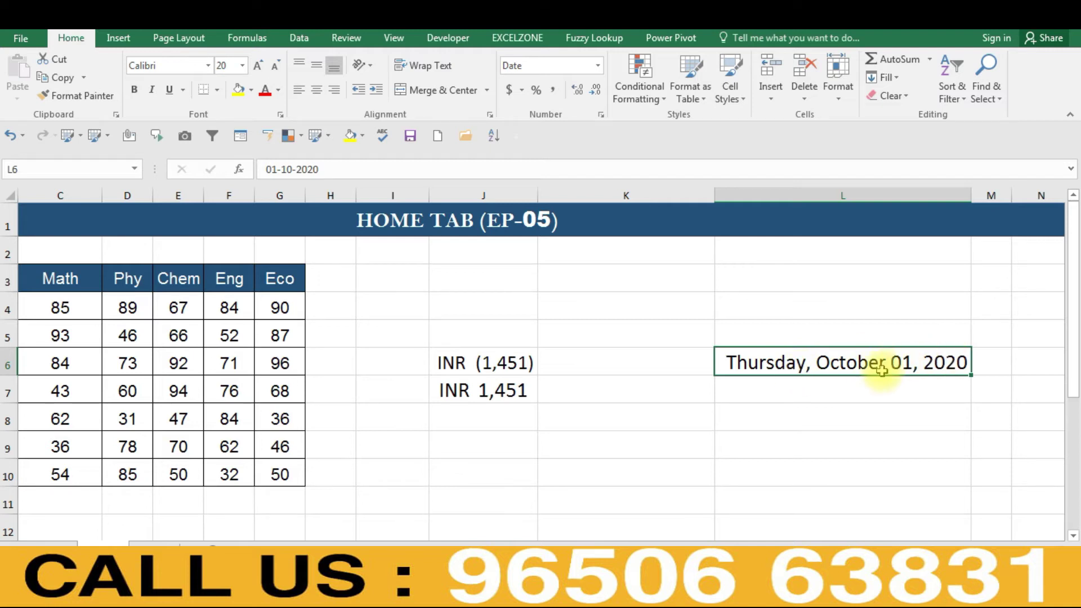
- Reopen Format Cells for L6, now showing Thursday, October 01, 2020
{"action": "key", "text": "ctrl+1"}
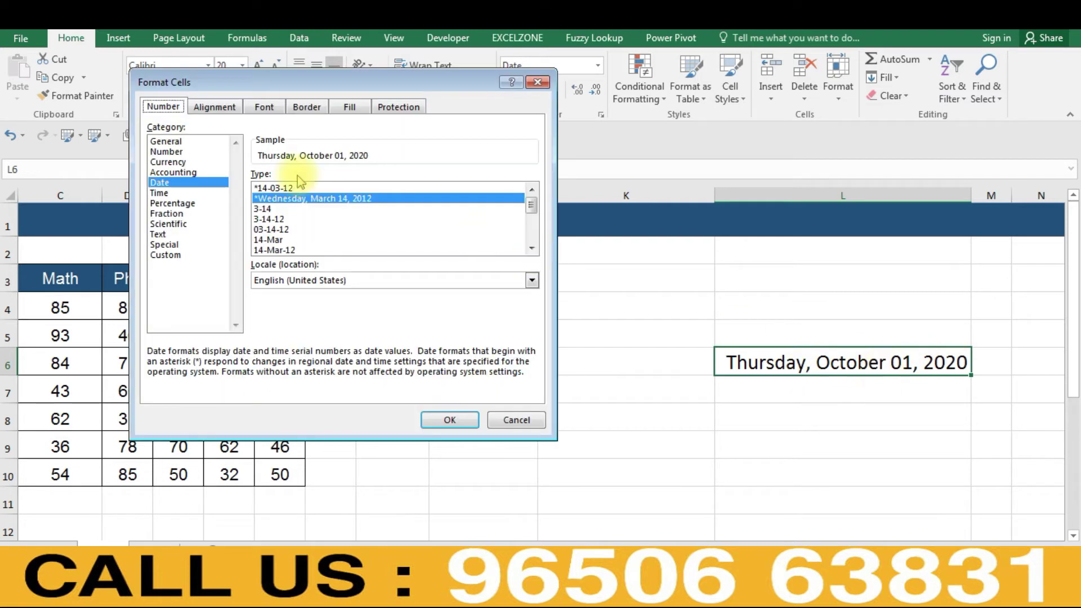
- Browse the date types, pick 14-Mar-12, and keep the English (United States) locale
{"action": "left_click", "coordinate": [266, 210]}
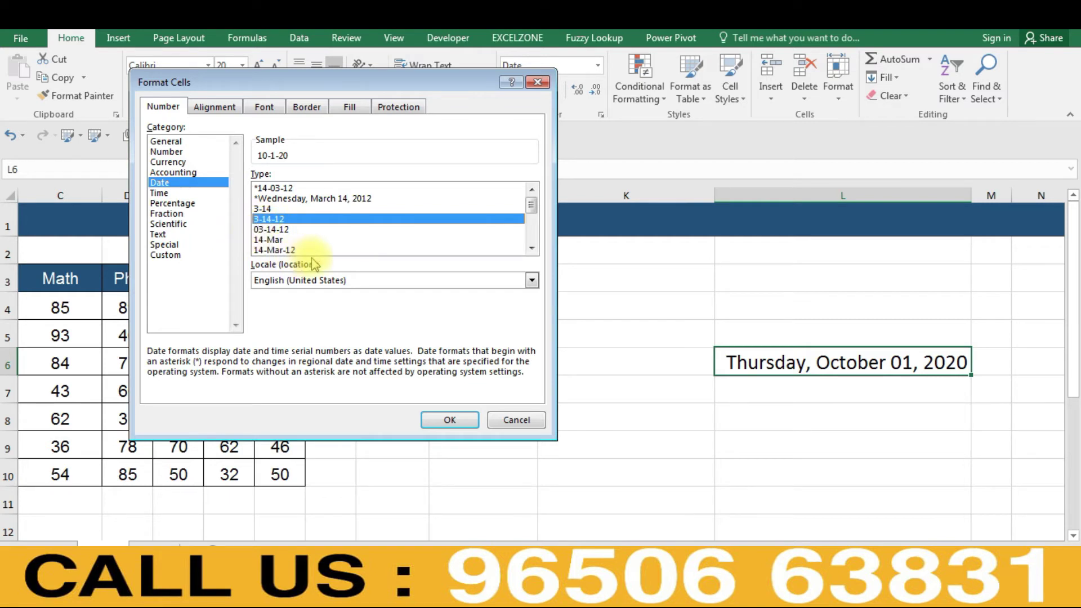
{"action": "left_click", "coordinate": [531, 249]}
{"action": "left_click", "coordinate": [531, 250]}
{"action": "left_click", "coordinate": [531, 252]}
{"action": "left_click", "coordinate": [531, 252]}
{"action": "left_click", "coordinate": [531, 252]}
{"action": "left_click", "coordinate": [531, 251]}
{"action": "left_click", "coordinate": [531, 252]}
{"action": "left_click", "coordinate": [531, 251]}
{"action": "left_click", "coordinate": [531, 252]}
{"action": "left_click", "coordinate": [531, 251]}
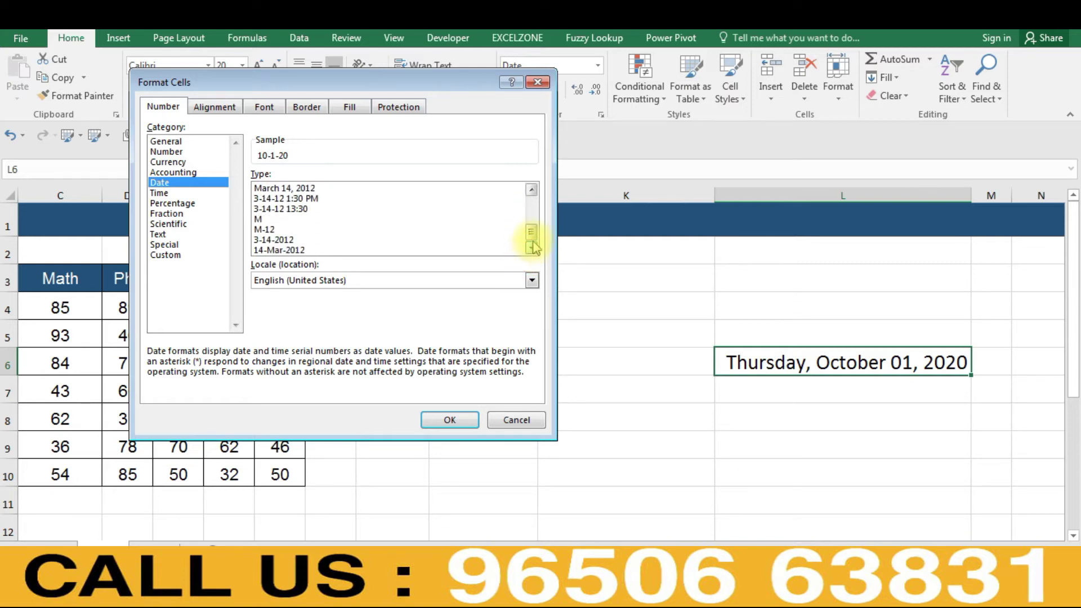
{"action": "left_click", "coordinate": [534, 202]}
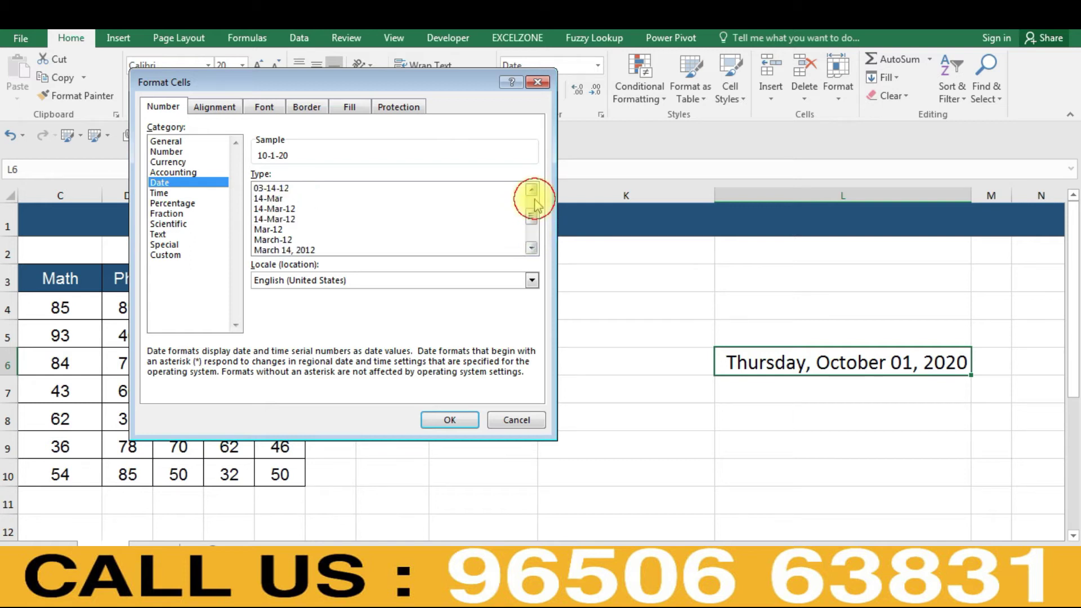
{"action": "left_click", "coordinate": [533, 201]}
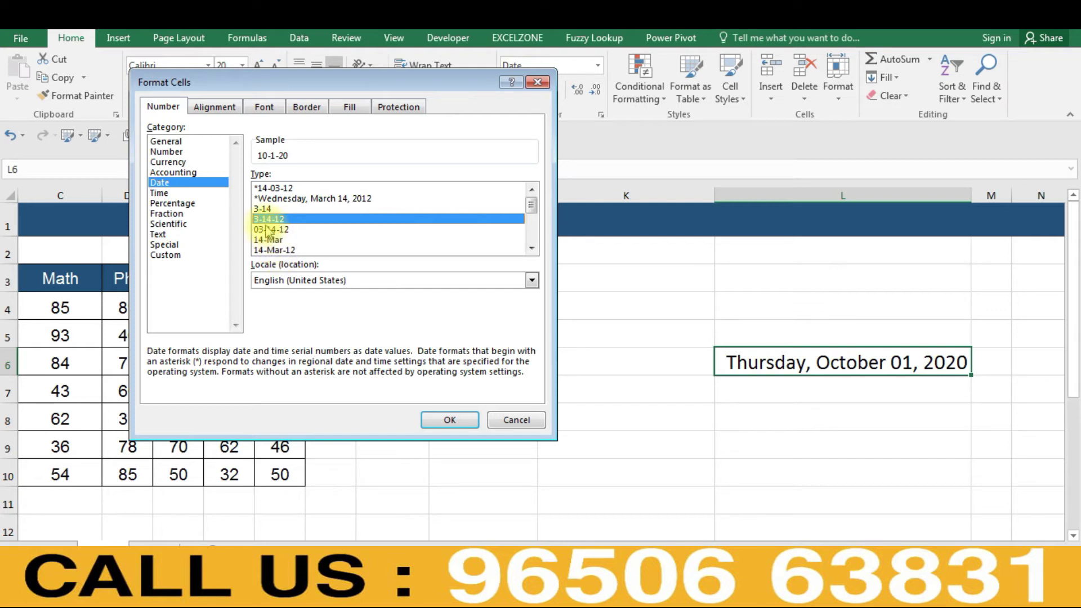
{"action": "left_click", "coordinate": [269, 239]}
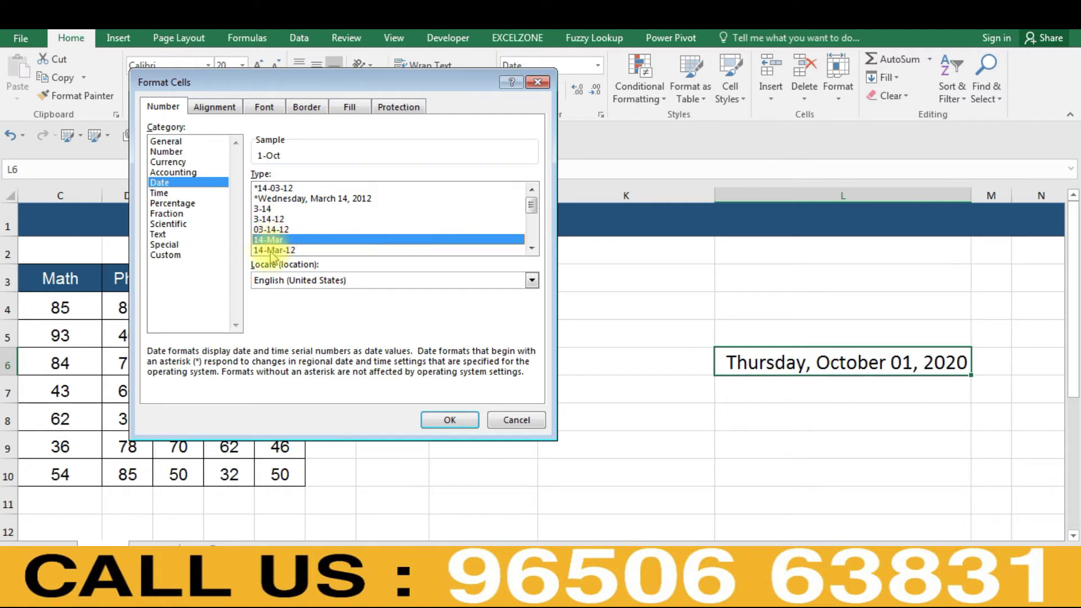
{"action": "left_click", "coordinate": [271, 252]}
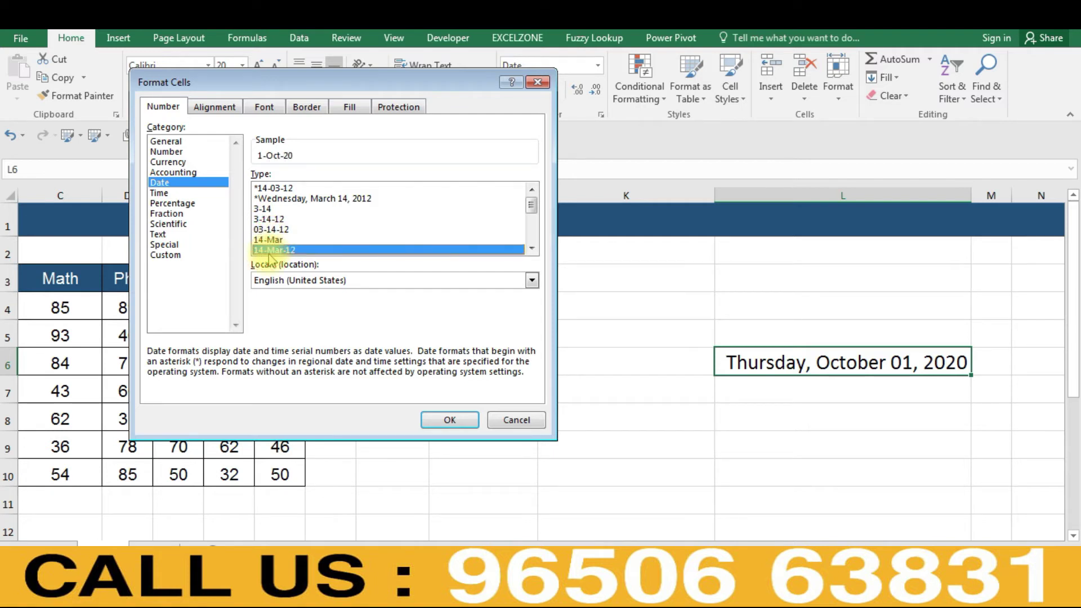
{"action": "left_click", "coordinate": [337, 283]}
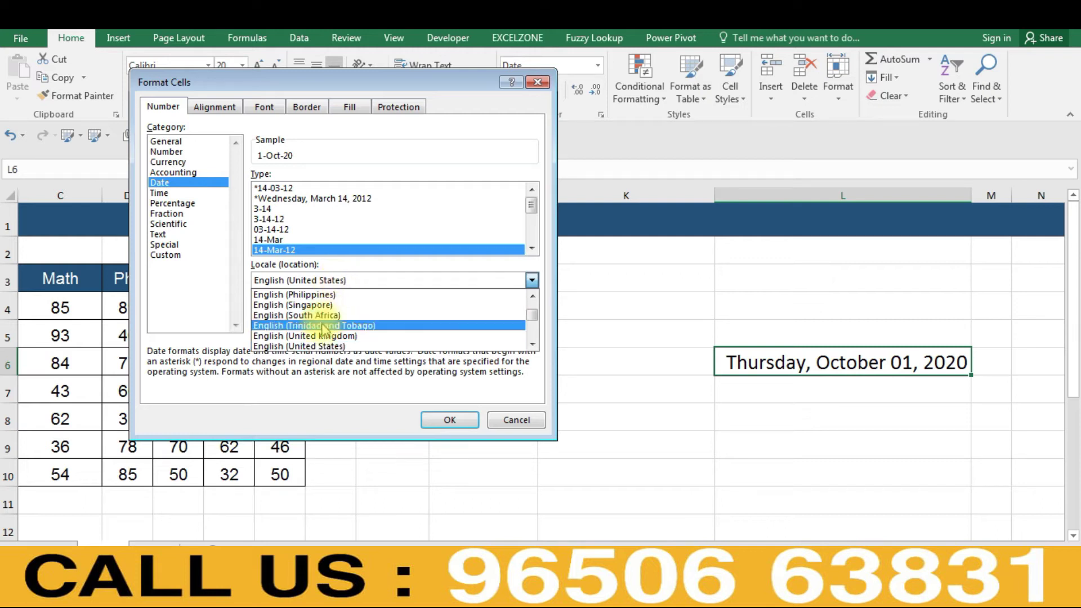
{"action": "left_click", "coordinate": [310, 347]}
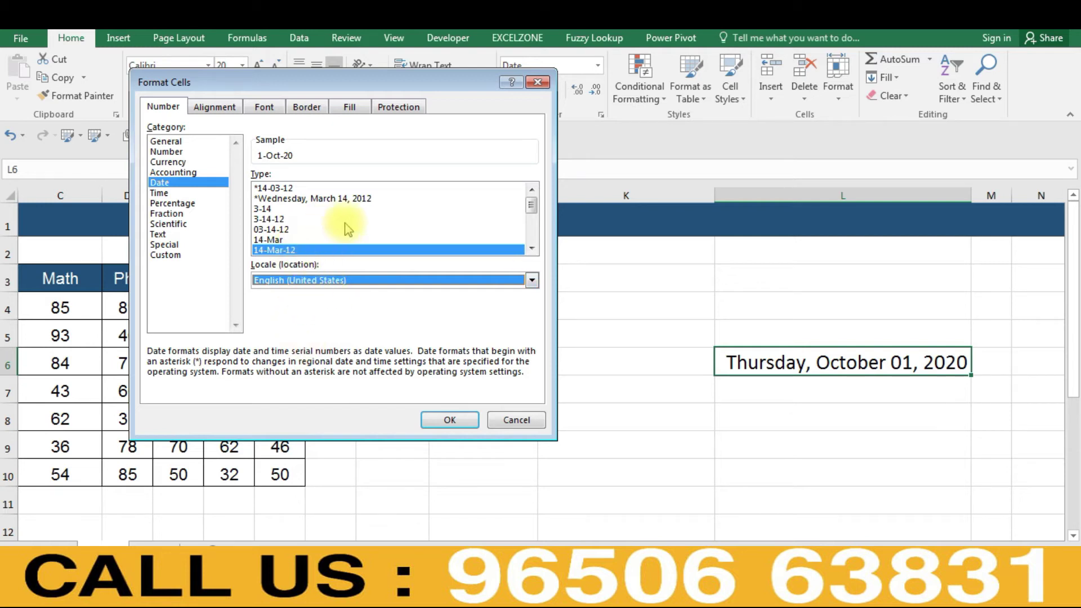
- Reselect the 14-Mar-12 date style and apply it so L6 reads 1-Oct-20
{"action": "left_click", "coordinate": [163, 203]}
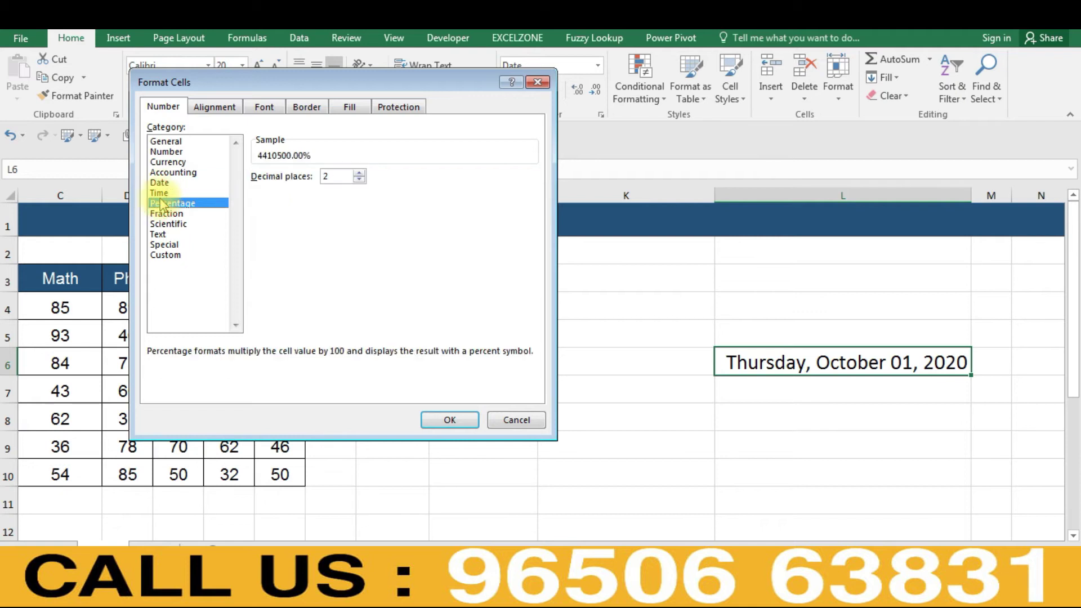
{"action": "left_click", "coordinate": [159, 183]}
{"action": "left_click", "coordinate": [270, 229]}
{"action": "left_click", "coordinate": [275, 250]}
{"action": "left_click", "coordinate": [450, 421]}
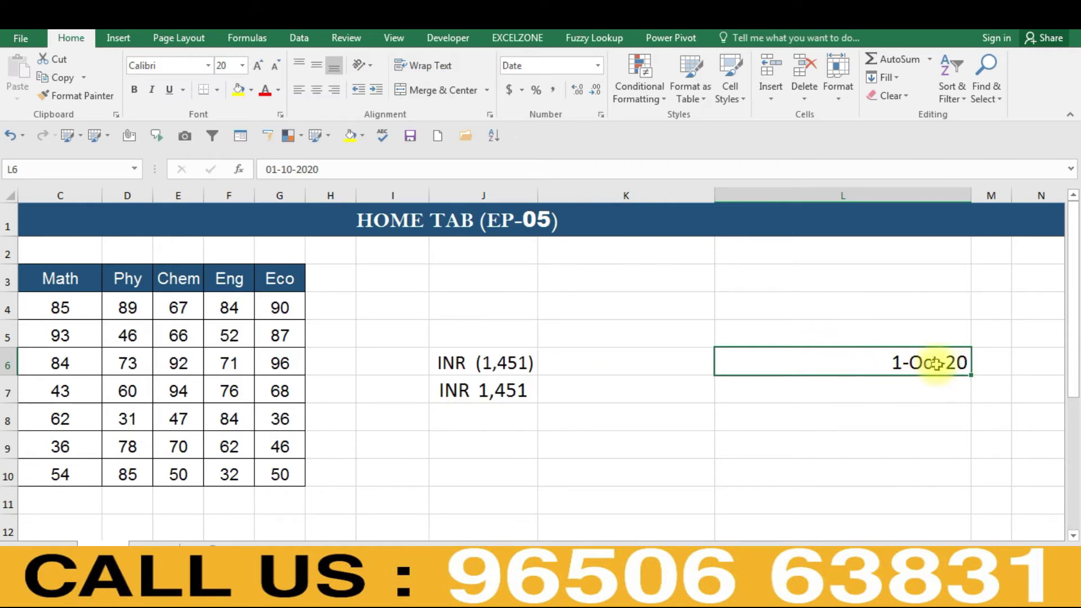
- Enter the time 12:15:20 in L8 and open its number format settings
{"action": "left_click", "coordinate": [808, 409]}
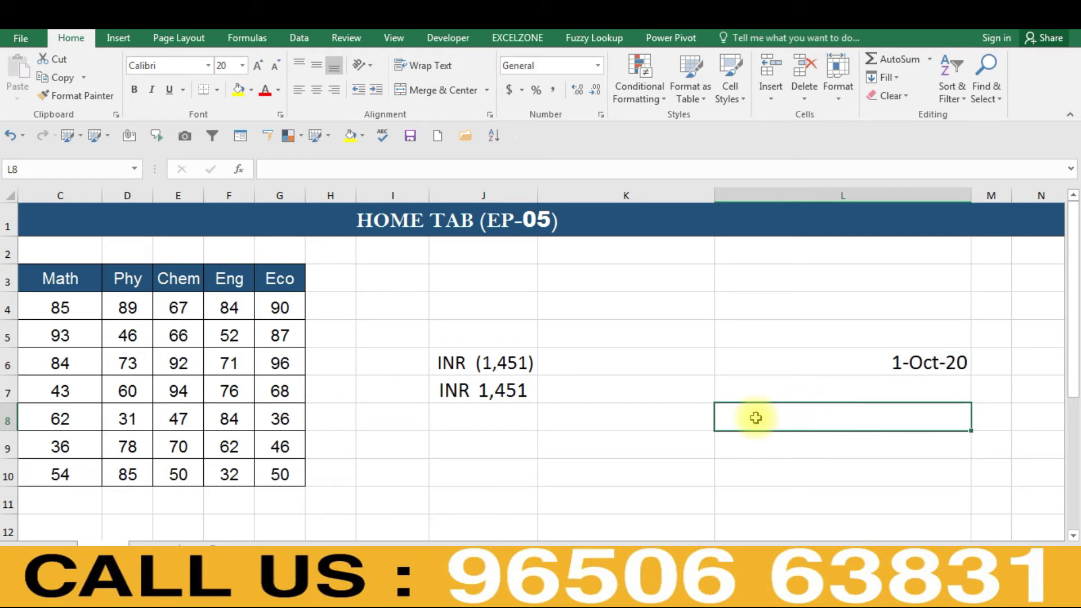
{"action": "type", "text": "1"}
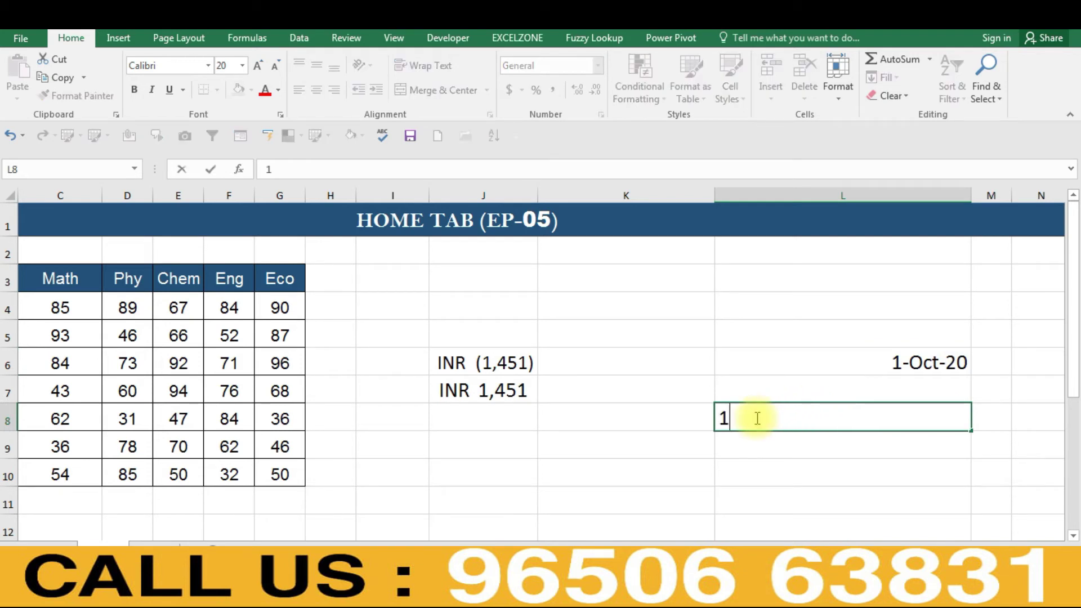
{"action": "type", "text": "2:15:20"}
{"action": "key", "text": "Return"}
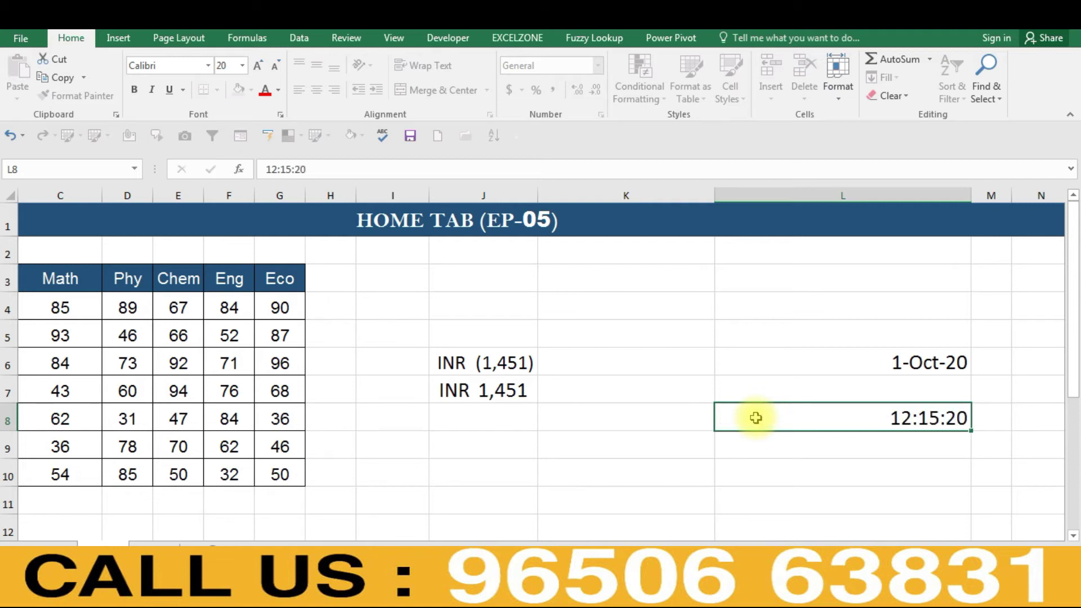
{"action": "left_click", "coordinate": [756, 418]}
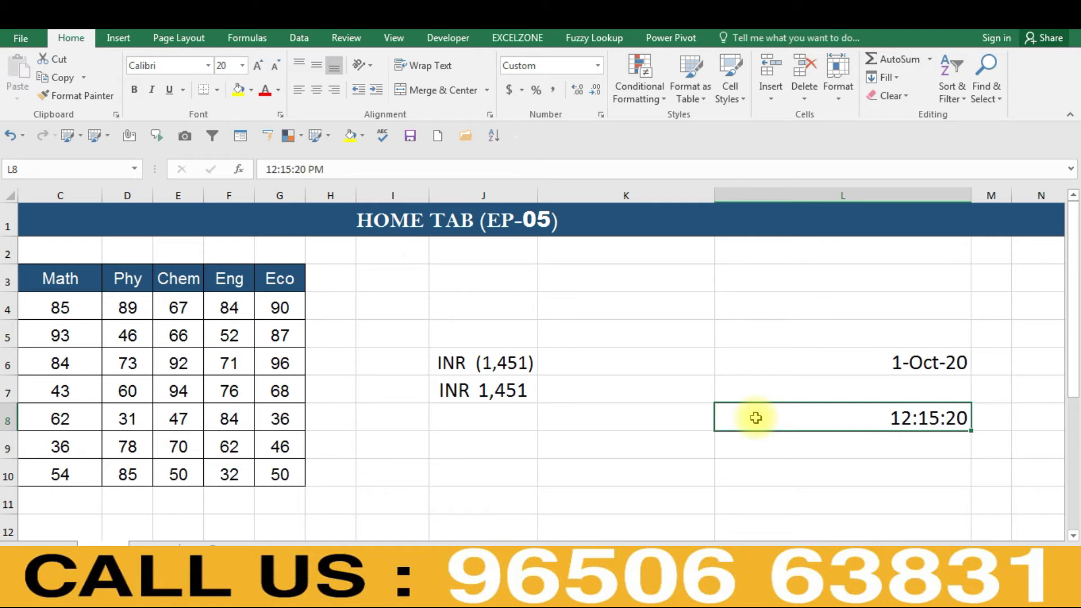
{"action": "key", "text": "ctrl+1"}
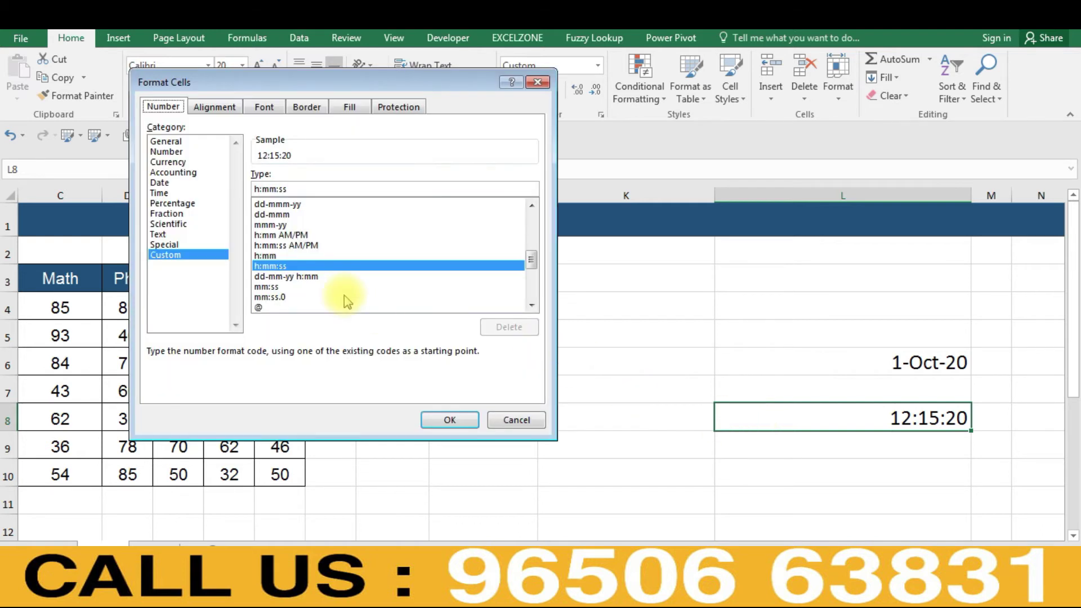
- Apply the 1:30:55 PM time style so L8 shows 12:15:20 PM
{"action": "left_click", "coordinate": [160, 193]}
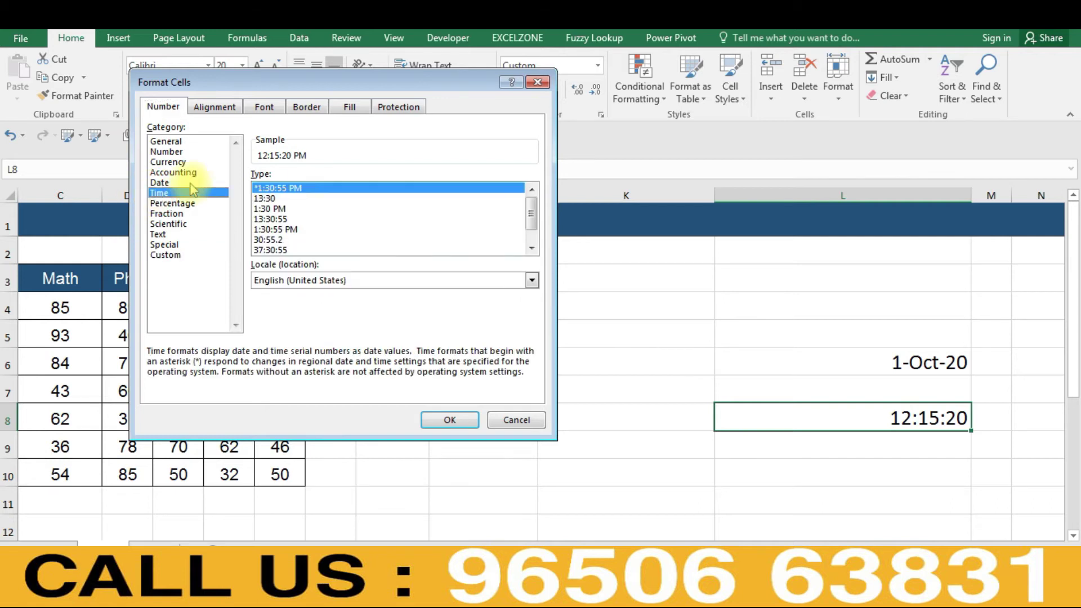
{"action": "left_click", "coordinate": [282, 230]}
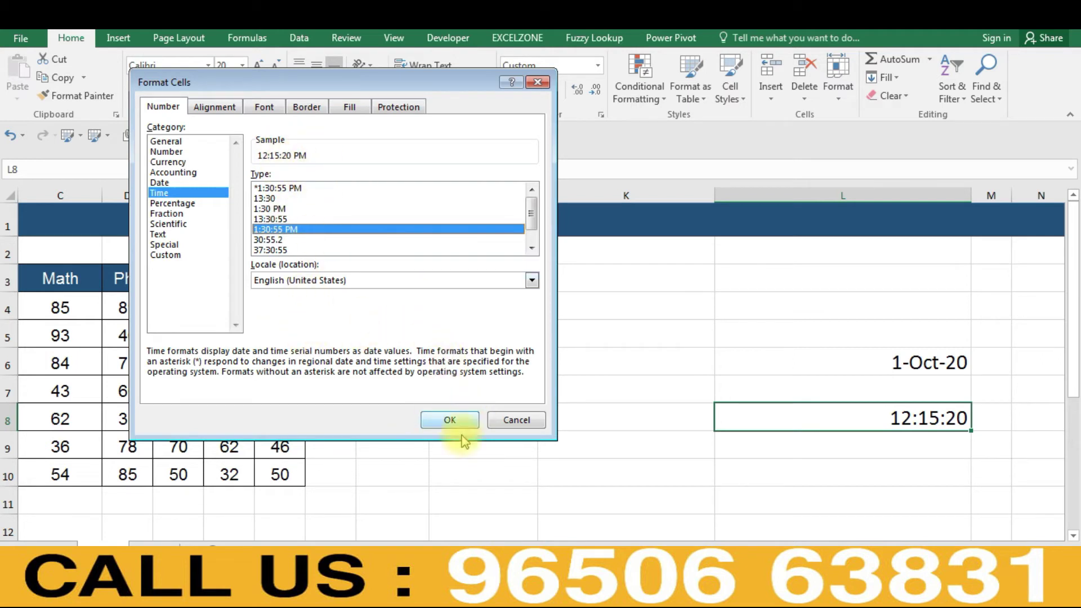
{"action": "left_click", "coordinate": [446, 422]}
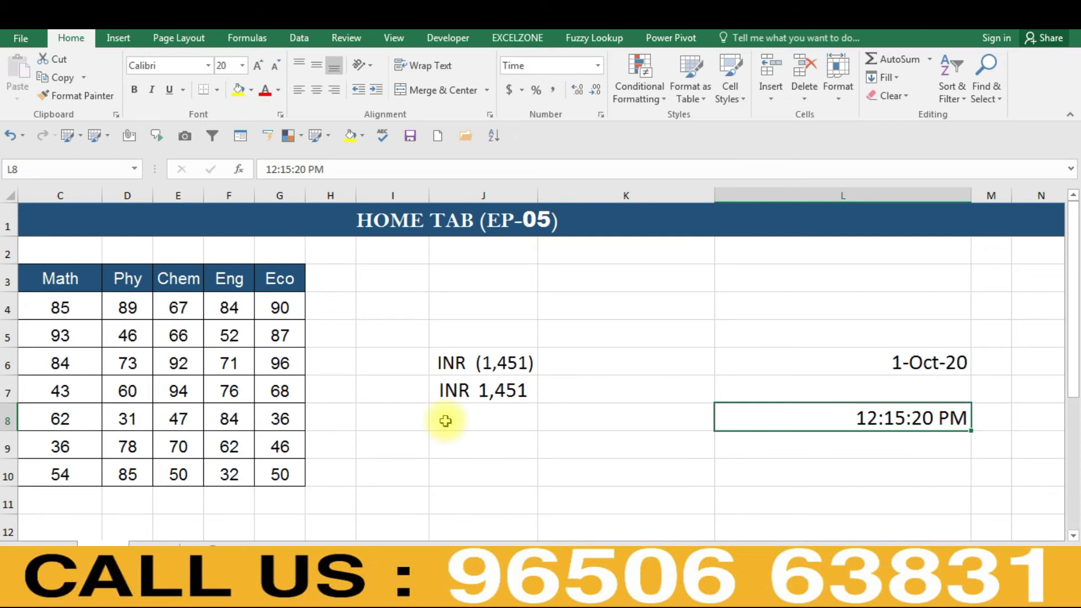
{"action": "key", "text": "ctrl+1"}
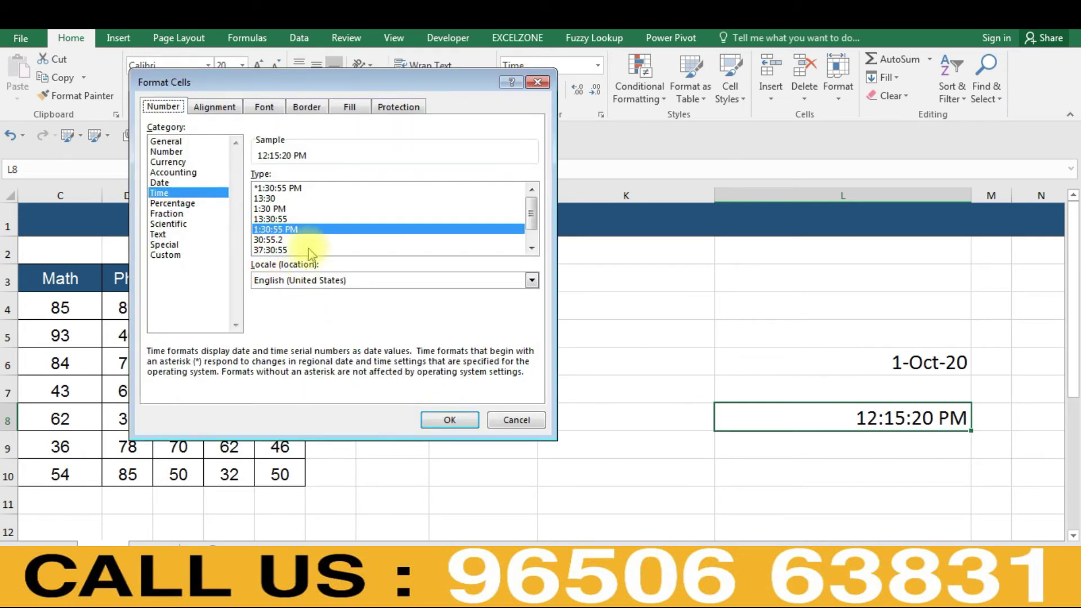
- Compare the 37:30:55 and 1:30:55 PM time styles, then view Percentage (51.06%) for L8
{"action": "left_click", "coordinate": [272, 255]}
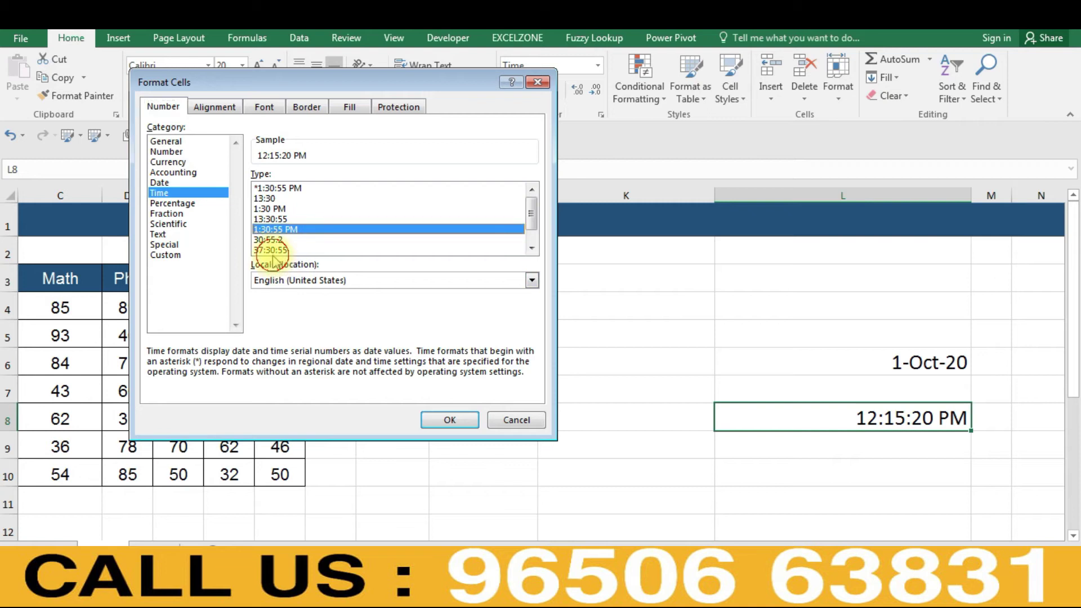
{"action": "left_click", "coordinate": [271, 250]}
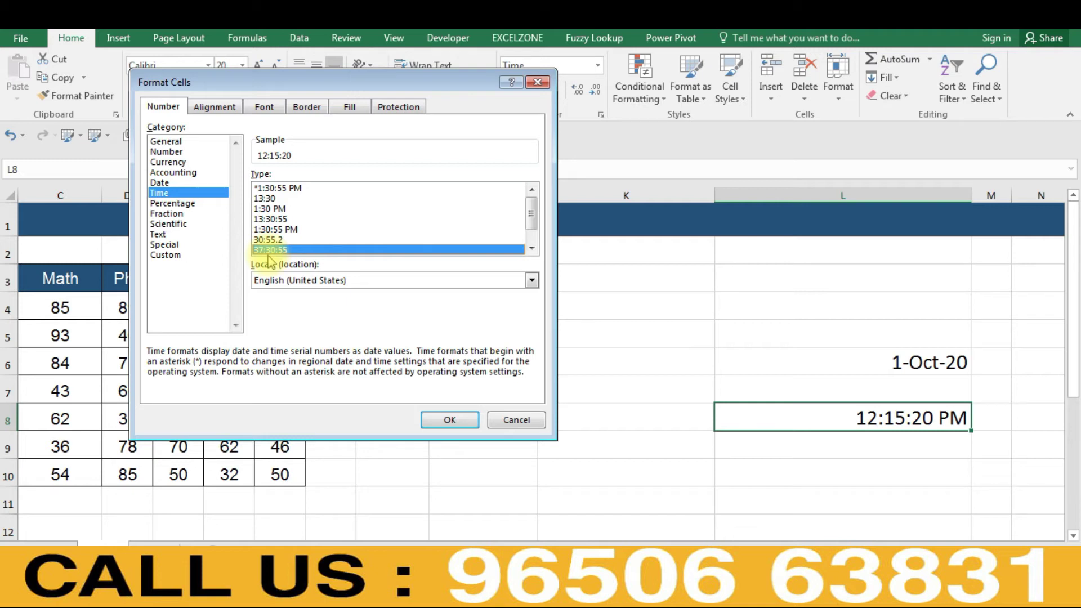
{"action": "left_click", "coordinate": [275, 230]}
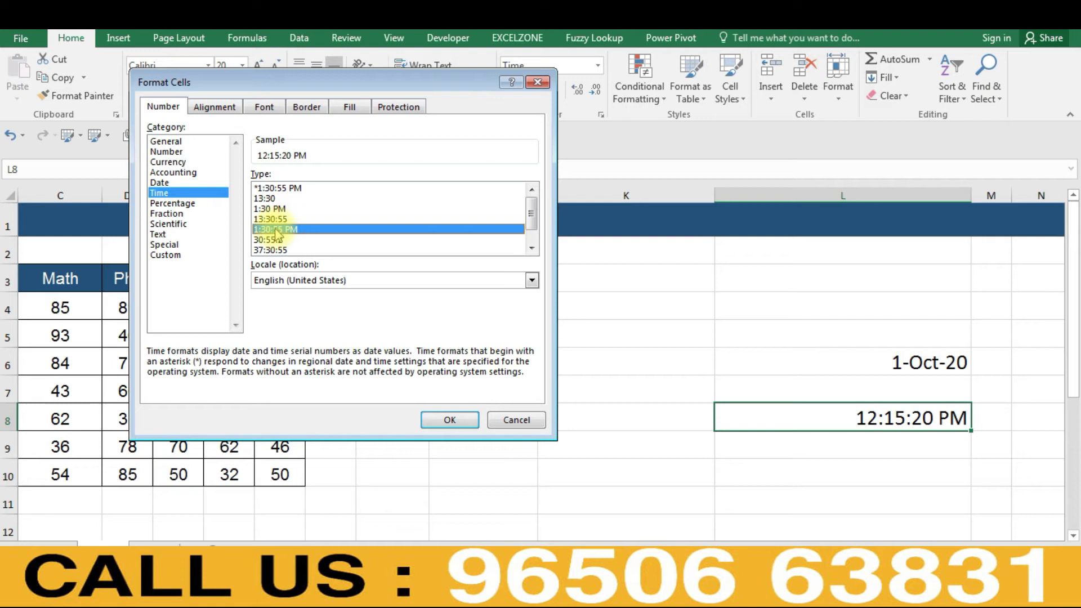
{"action": "left_click", "coordinate": [279, 250]}
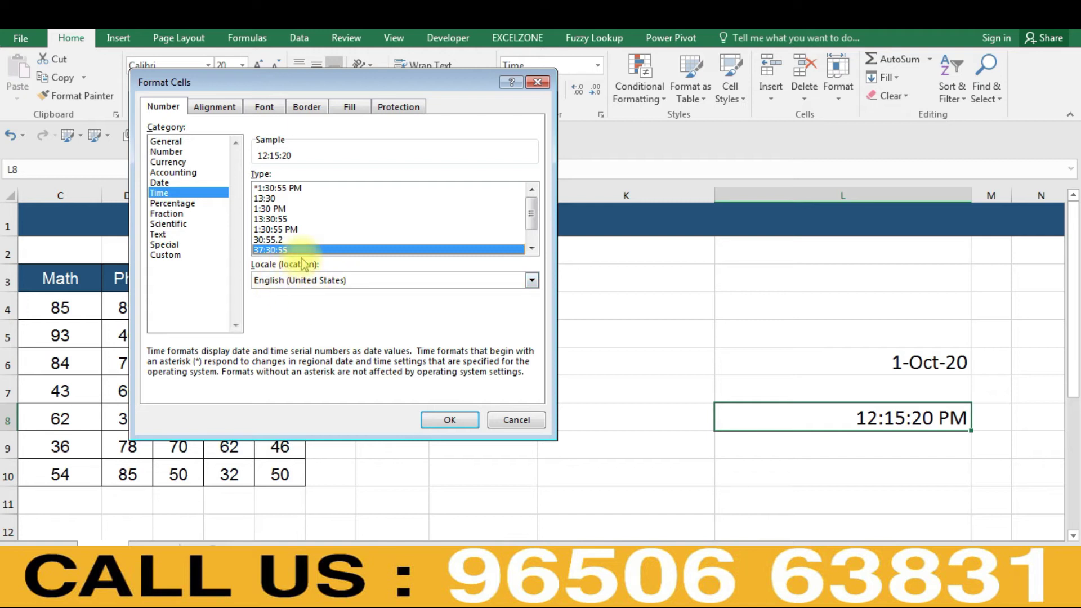
{"action": "left_click", "coordinate": [173, 203]}
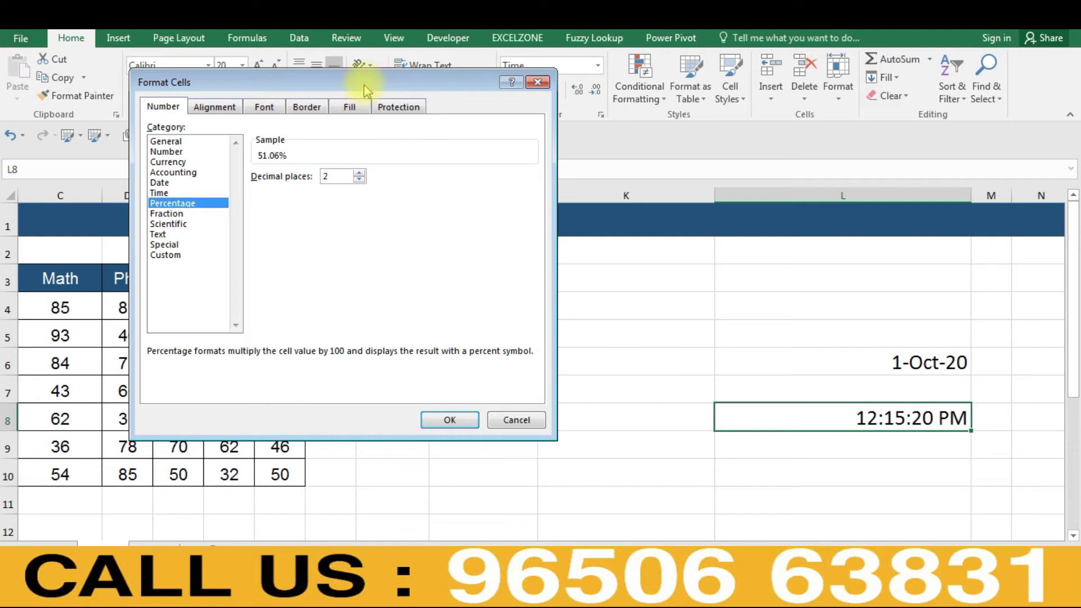
- Preview Scientific and Fraction formats for L8, then cancel, leaving 12:15:20 PM unchanged
{"action": "left_click_drag", "start_coordinate": [364, 85], "coordinate": [358, 203]}
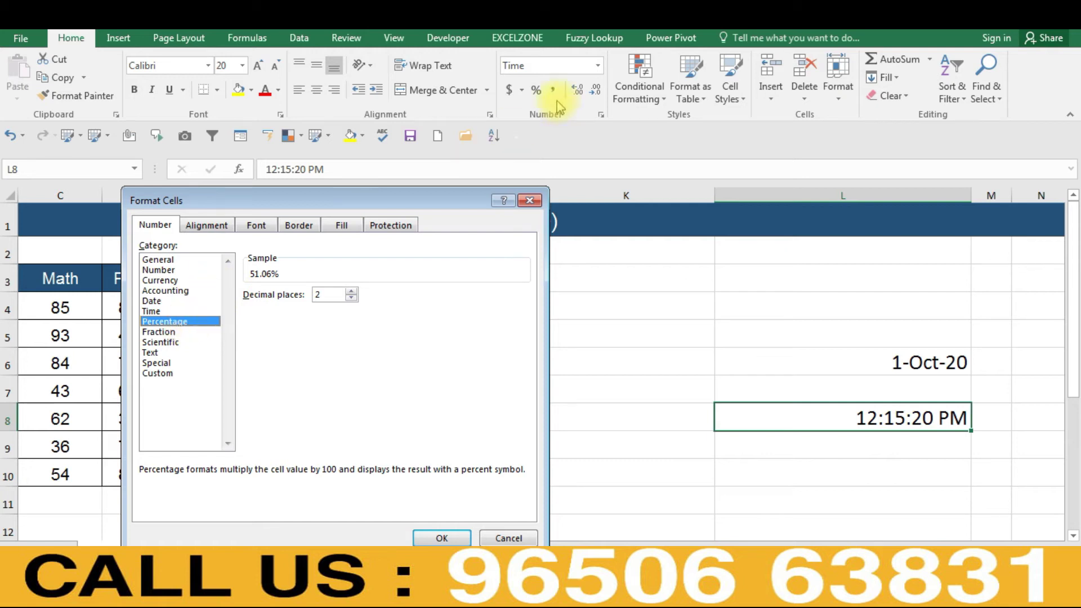
{"action": "left_click", "coordinate": [161, 341]}
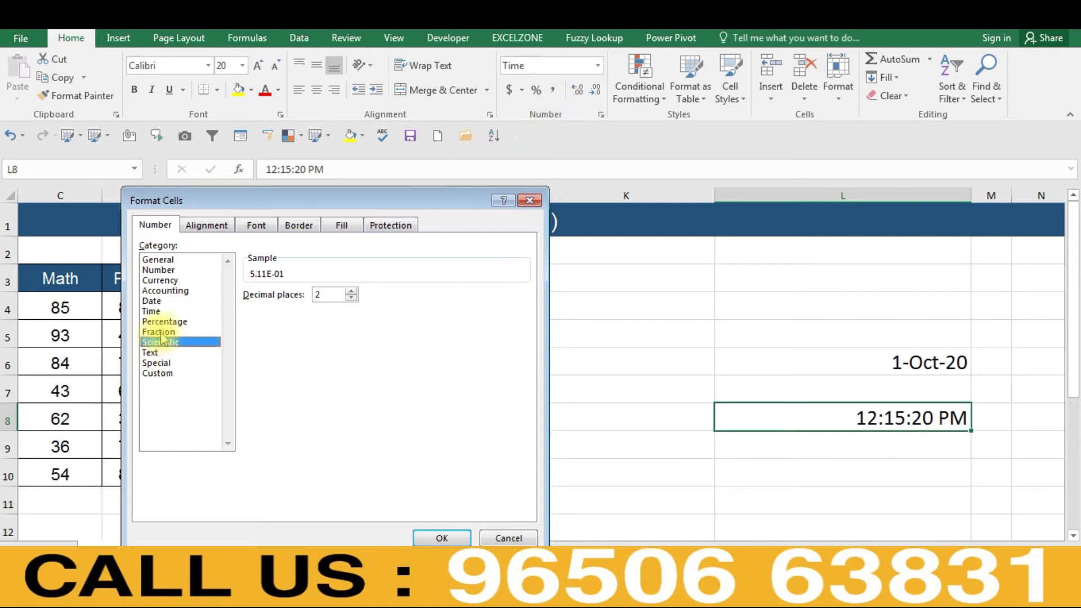
{"action": "left_click", "coordinate": [160, 332]}
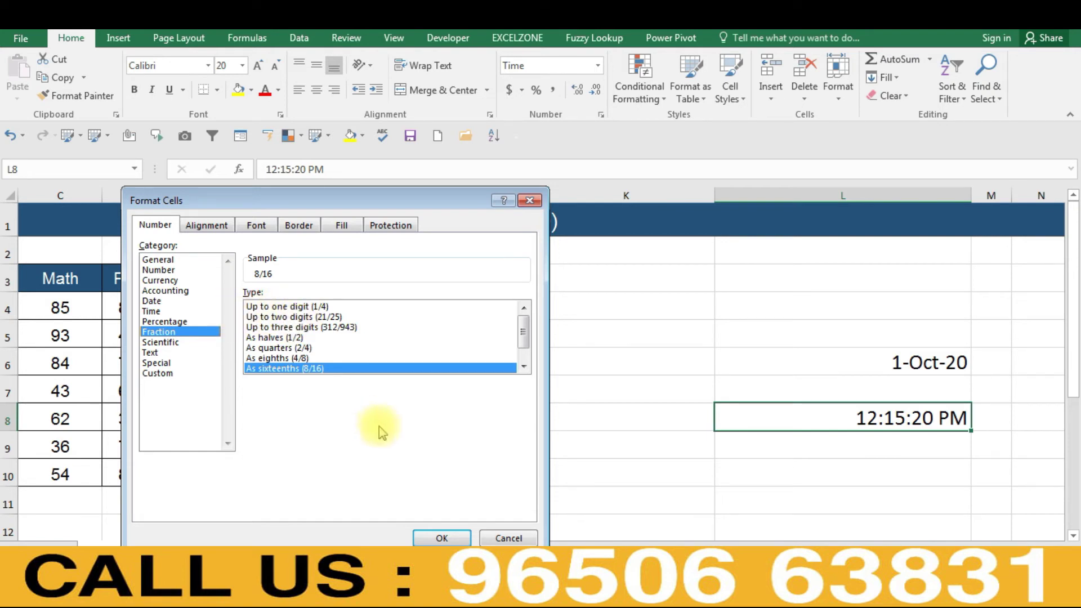
{"action": "left_click", "coordinate": [495, 537]}
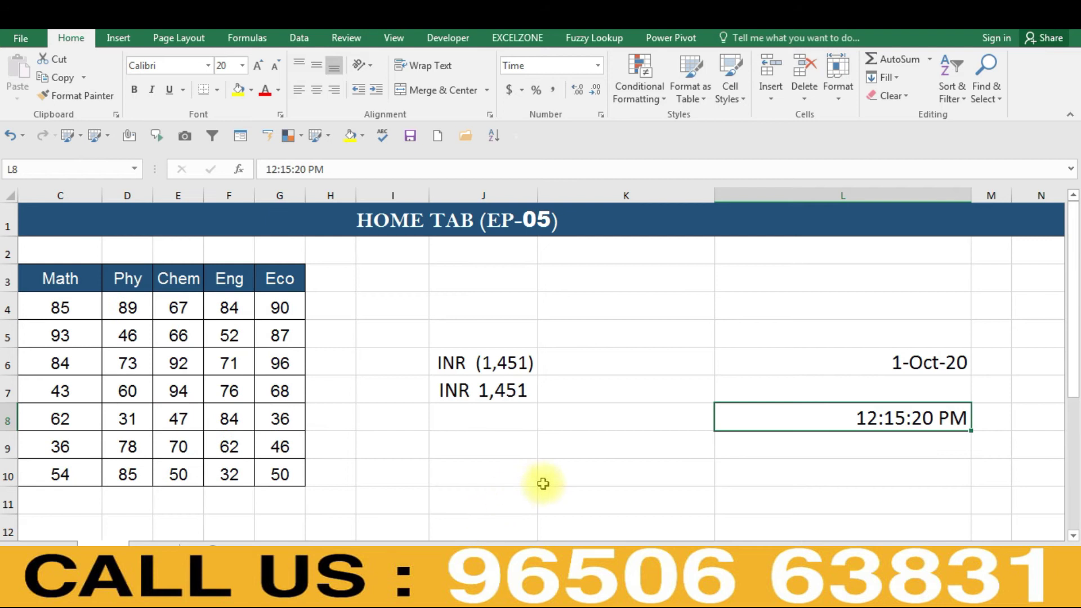
{"action": "left_click", "coordinate": [580, 440]}
- Give K9:K14 the Fraction format with up to two digits (21/25)
{"action": "key", "text": "shift+Down"}
{"action": "key", "text": "shift+Down"}
{"action": "key", "text": "shift+Down"}
{"action": "key", "text": "shift+Down"}
{"action": "key", "text": "shift+Down"}
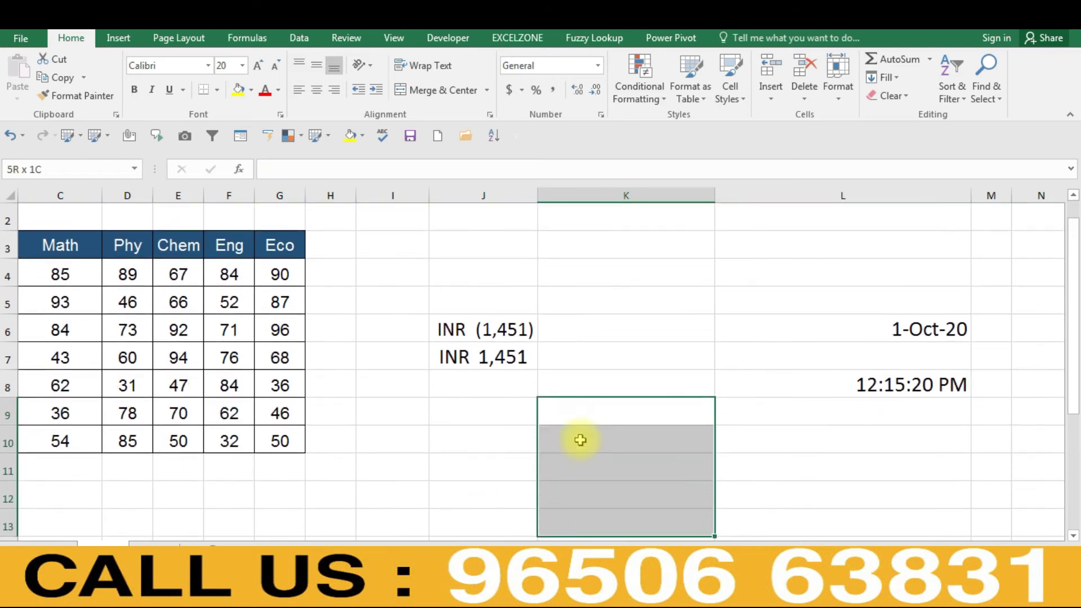
{"action": "key", "text": "ctrl+1"}
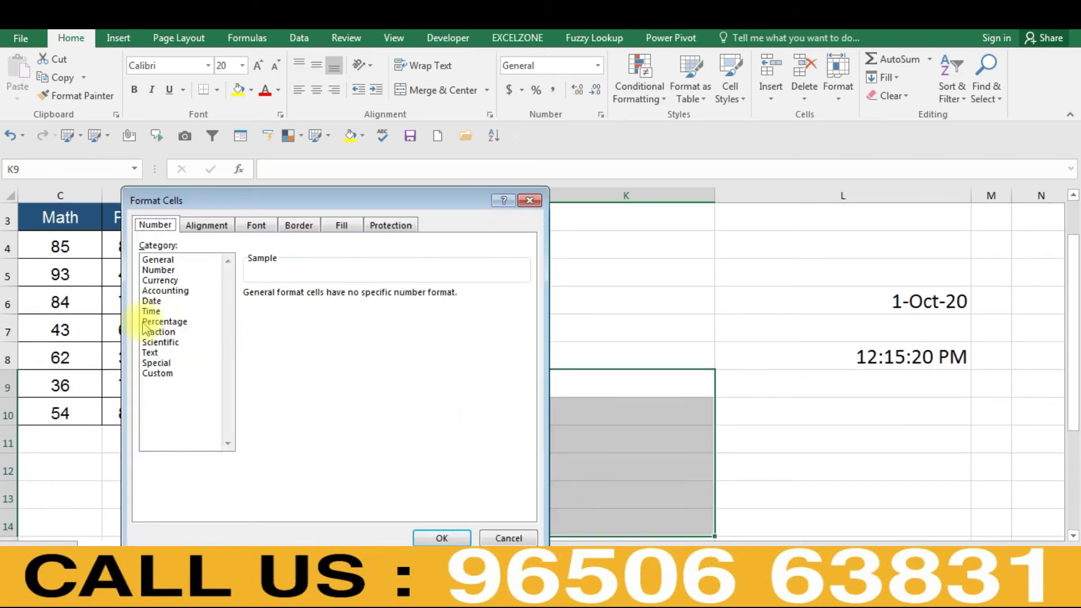
{"action": "left_click", "coordinate": [157, 333]}
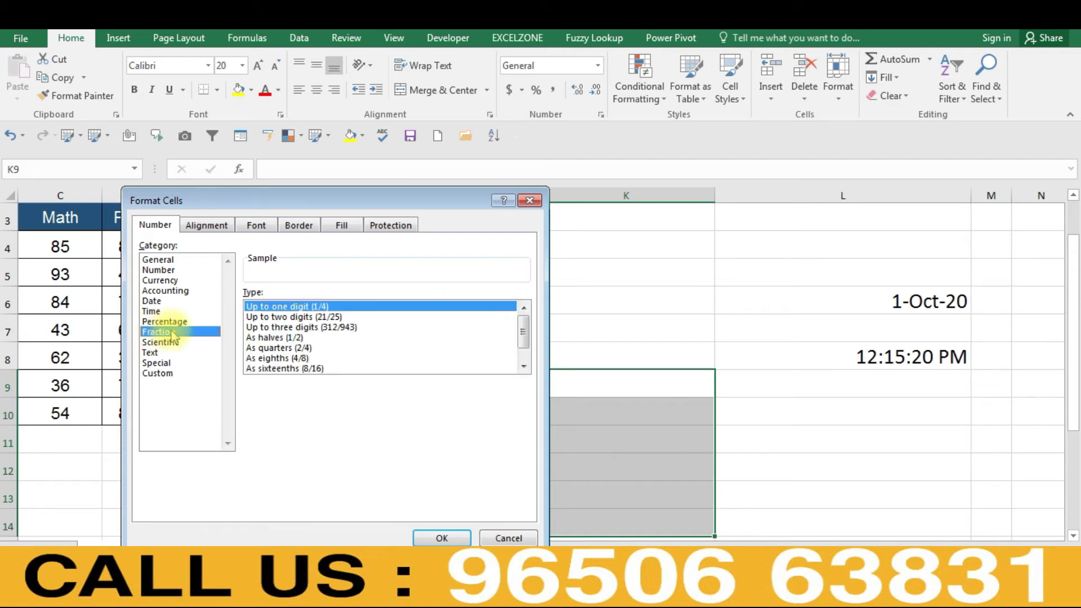
{"action": "left_click", "coordinate": [299, 318]}
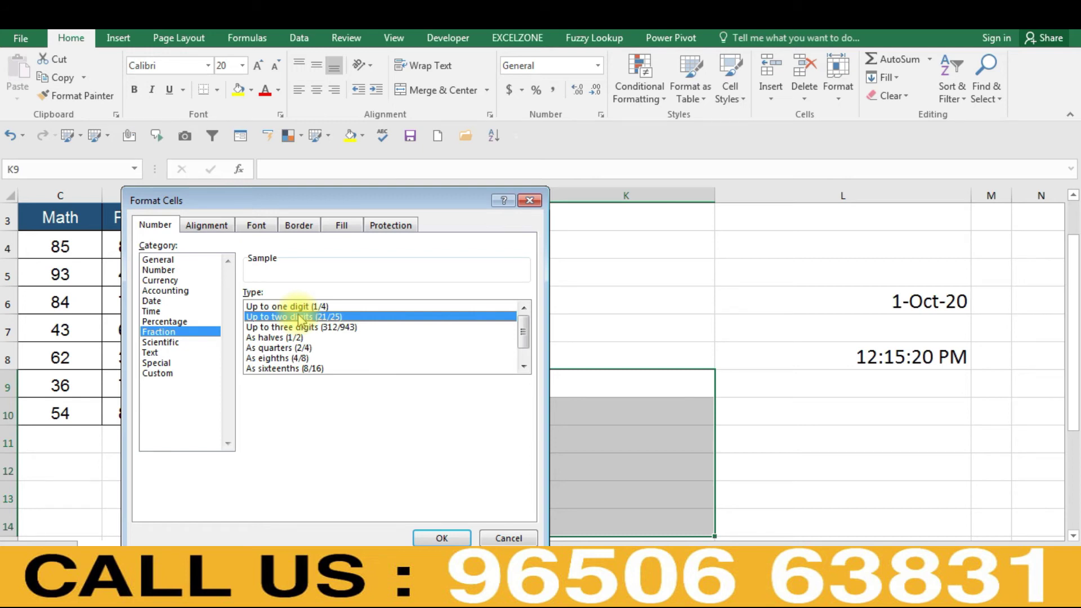
{"action": "key", "text": "Return"}
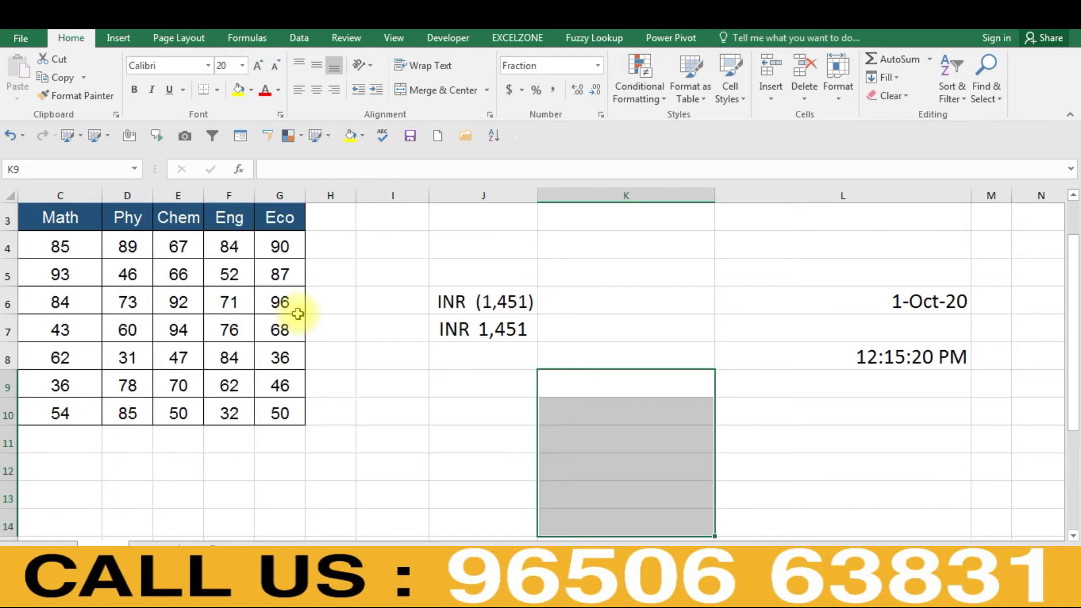
- Enter 12345, 1234, 123, 12 and 1 down cells K9 through K13
{"action": "key", "text": "Up"}
{"action": "key", "text": "Down"}
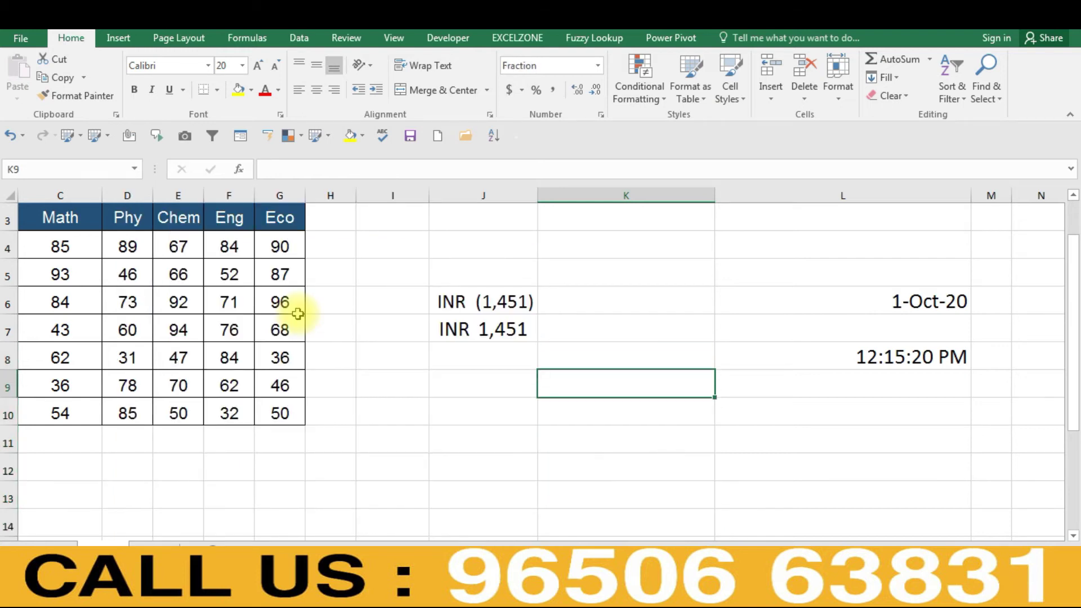
{"action": "type", "text": "123"}
{"action": "key", "text": "Return"}
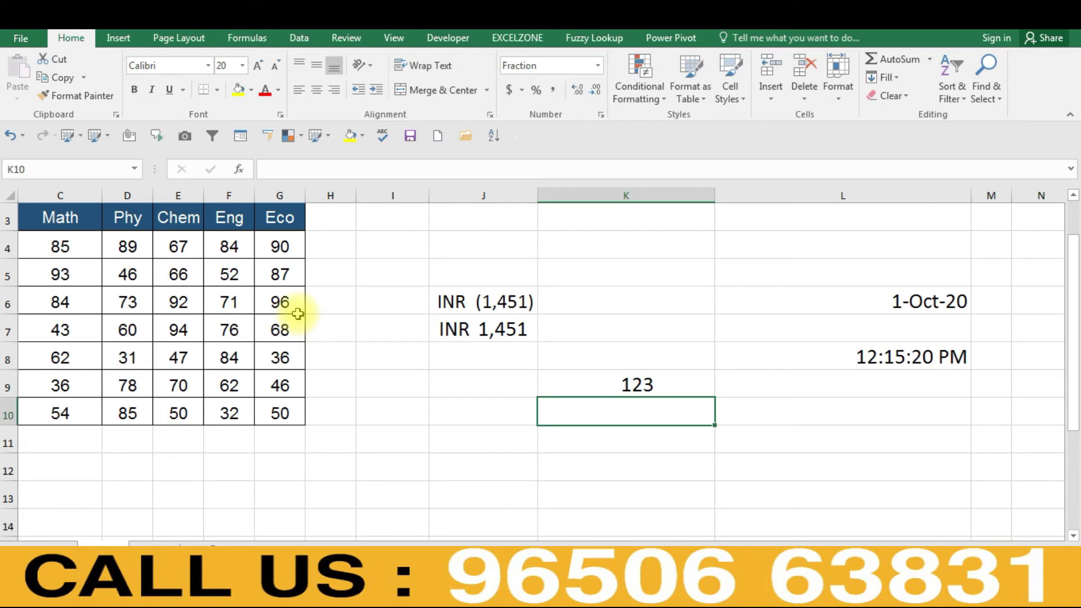
{"action": "key", "text": "Up"}
{"action": "type", "text": "12345"}
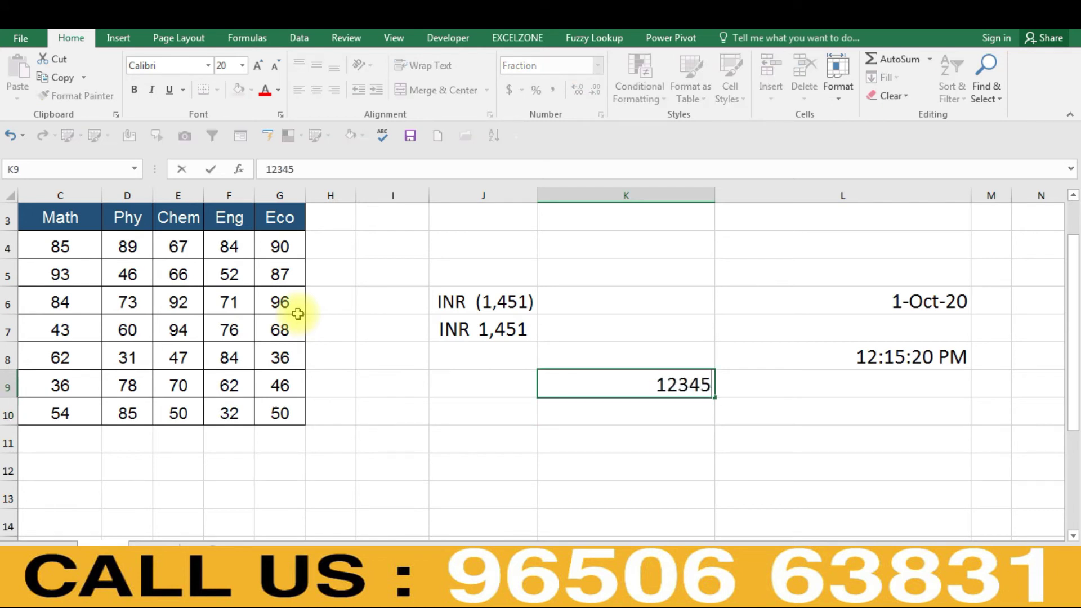
{"action": "key", "text": "Return"}
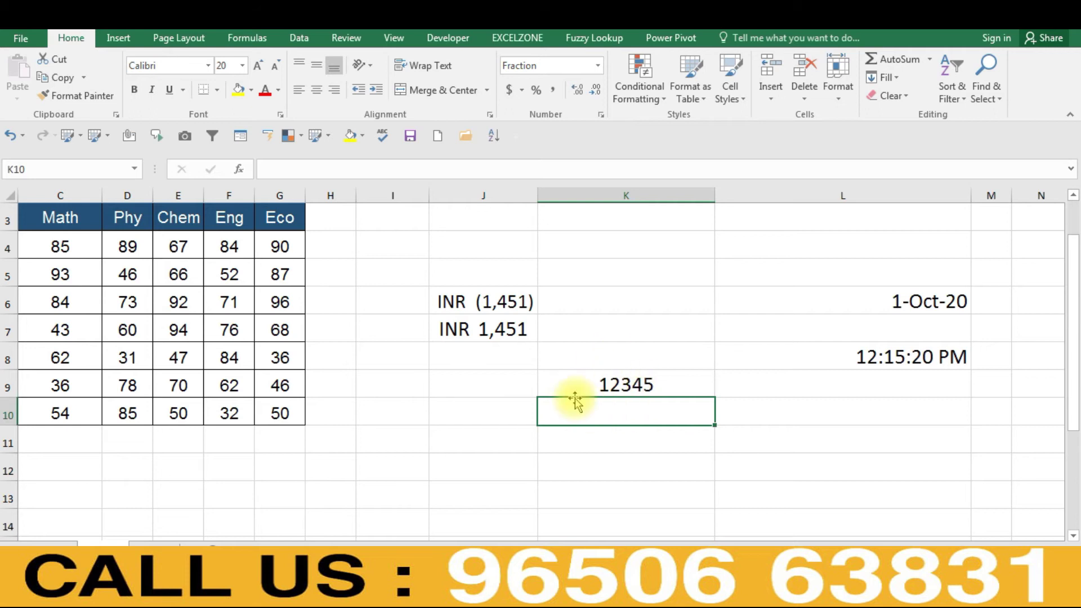
{"action": "type", "text": "1234"}
{"action": "key", "text": "Return"}
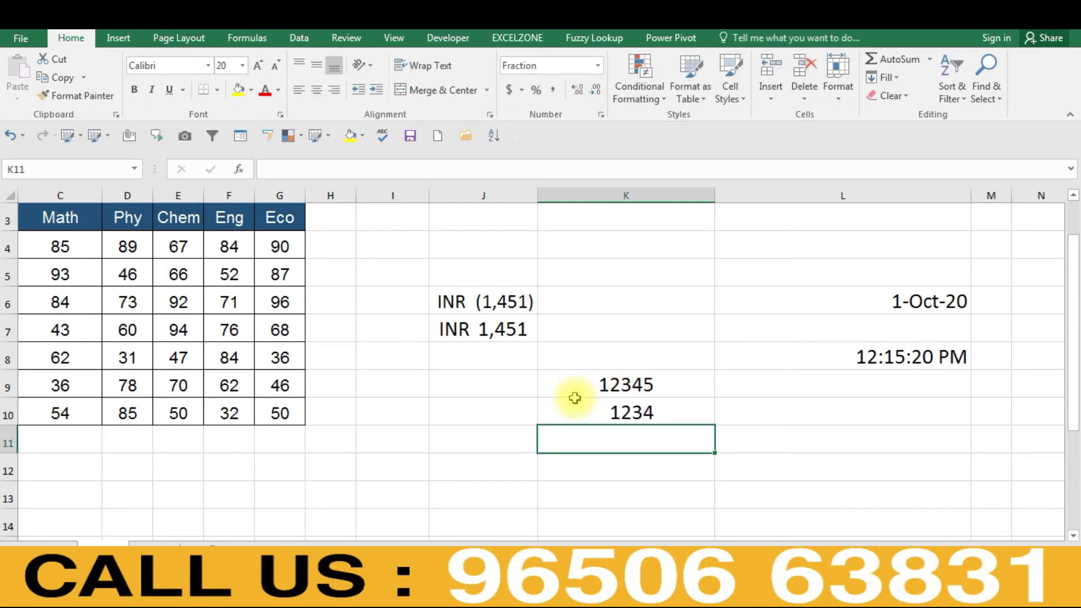
{"action": "type", "text": "123"}
{"action": "key", "text": "Return"}
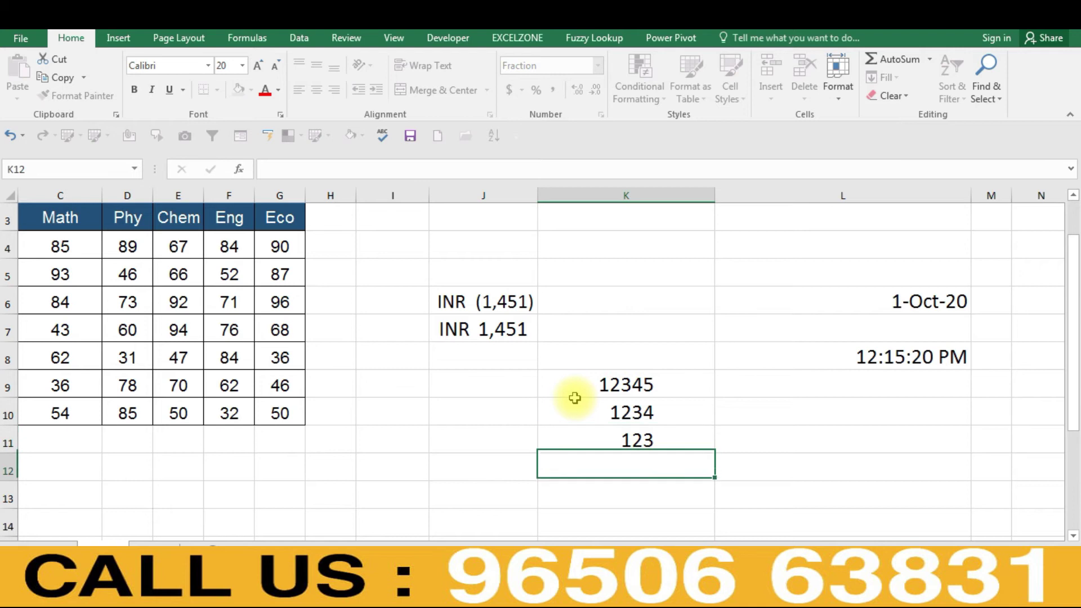
{"action": "type", "text": "12"}
{"action": "key", "text": "Return"}
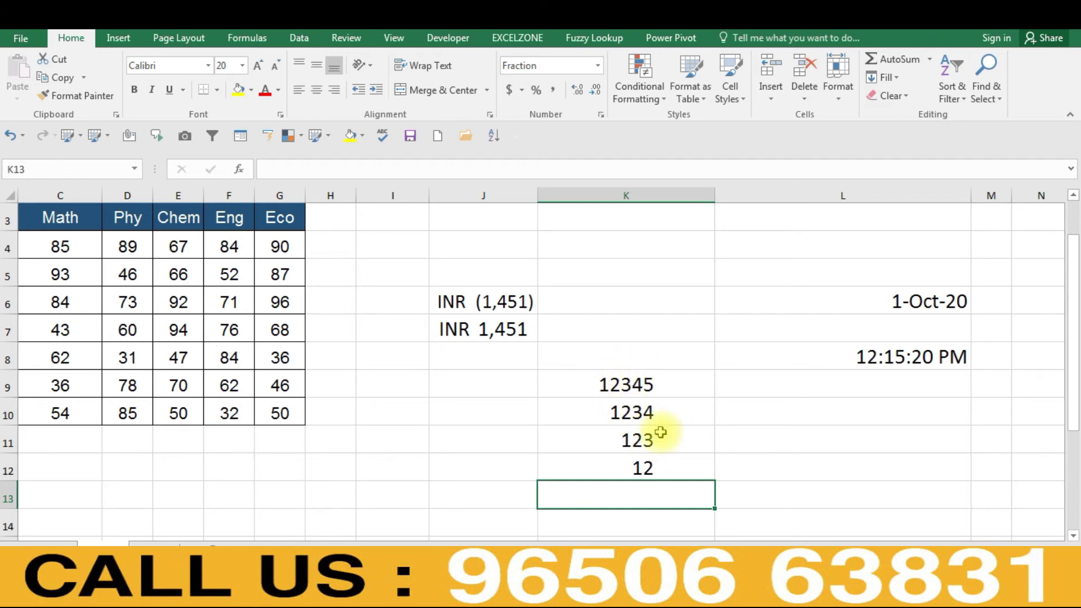
{"action": "type", "text": "1"}
{"action": "key", "text": "Return"}
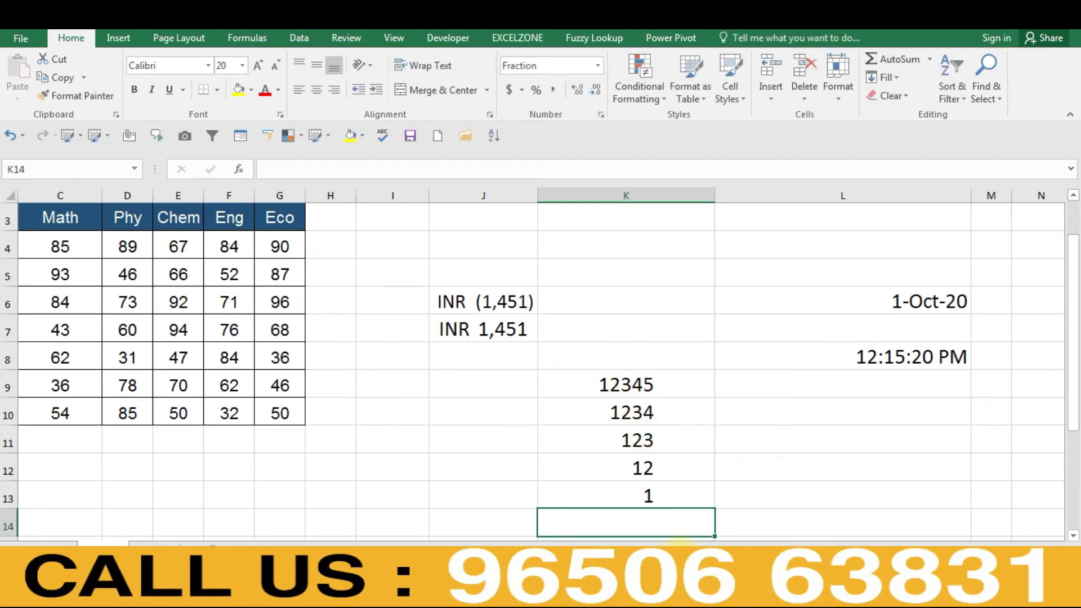
- Select K9:K13 and bring up the Format Cells dialog
{"action": "key", "text": "Up"}
{"action": "key", "text": "Up"}
{"action": "key", "text": "Up"}
{"action": "key", "text": "Up"}
{"action": "key", "text": "Up"}
{"action": "key", "text": "Up"}
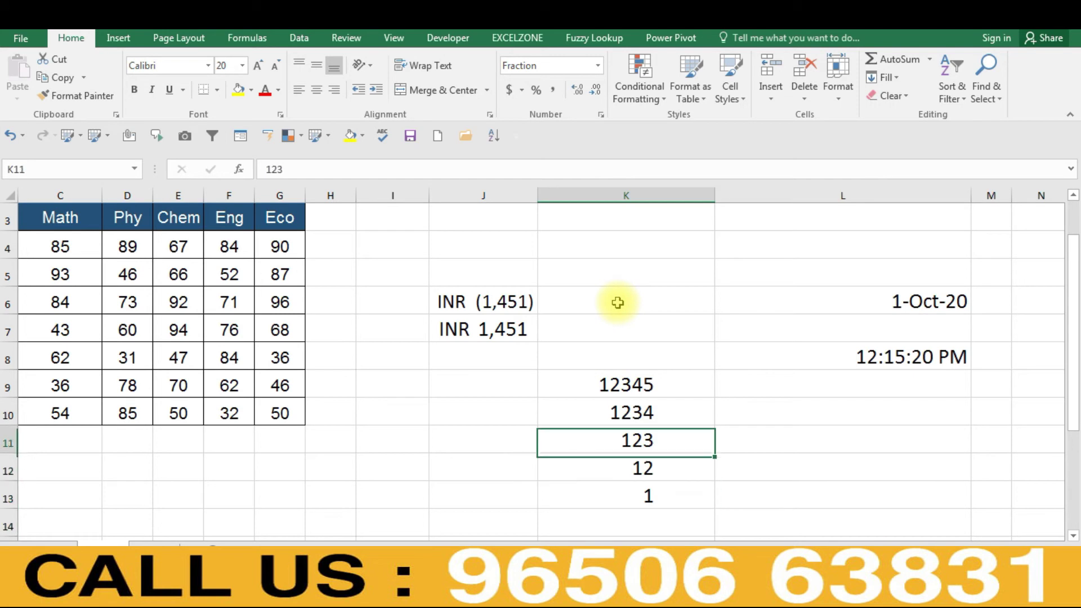
{"action": "key", "text": "Down"}
{"action": "key", "text": "shift+Down"}
{"action": "key", "text": "shift+Down"}
{"action": "key", "text": "shift+Down"}
{"action": "key", "text": "shift+Down"}
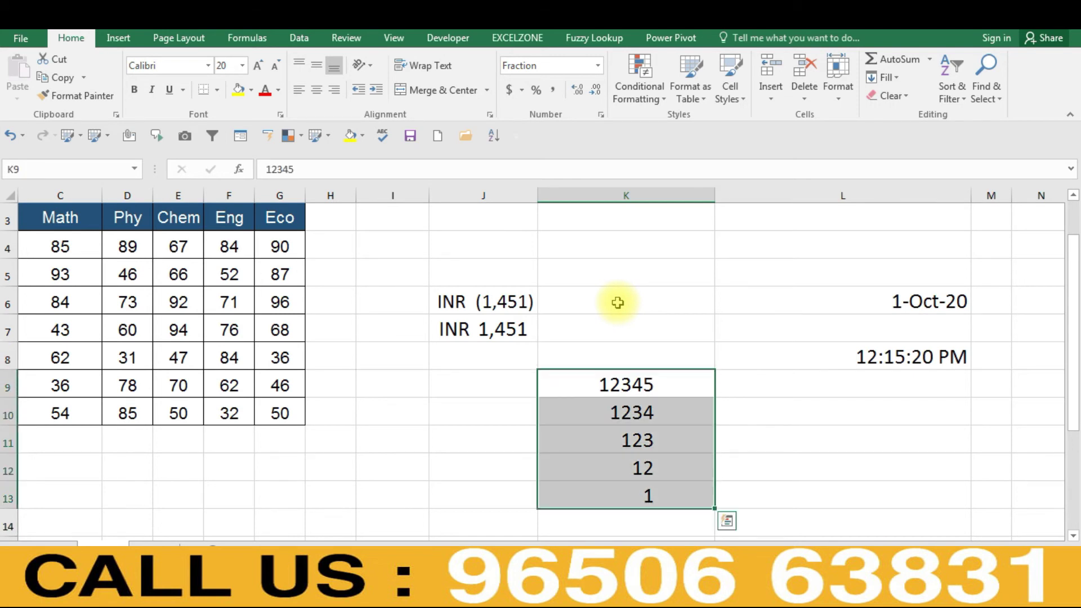
{"action": "key", "text": "ctrl+1"}
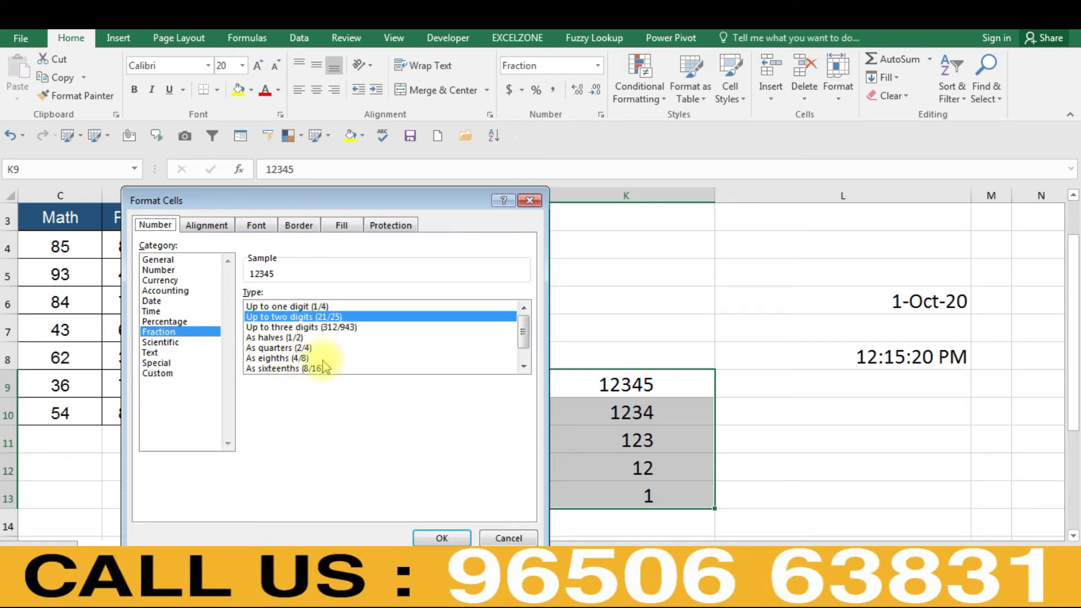
{"action": "left_click", "coordinate": [524, 368]}
{"action": "left_click", "coordinate": [524, 367]}
{"action": "left_click", "coordinate": [525, 322]}
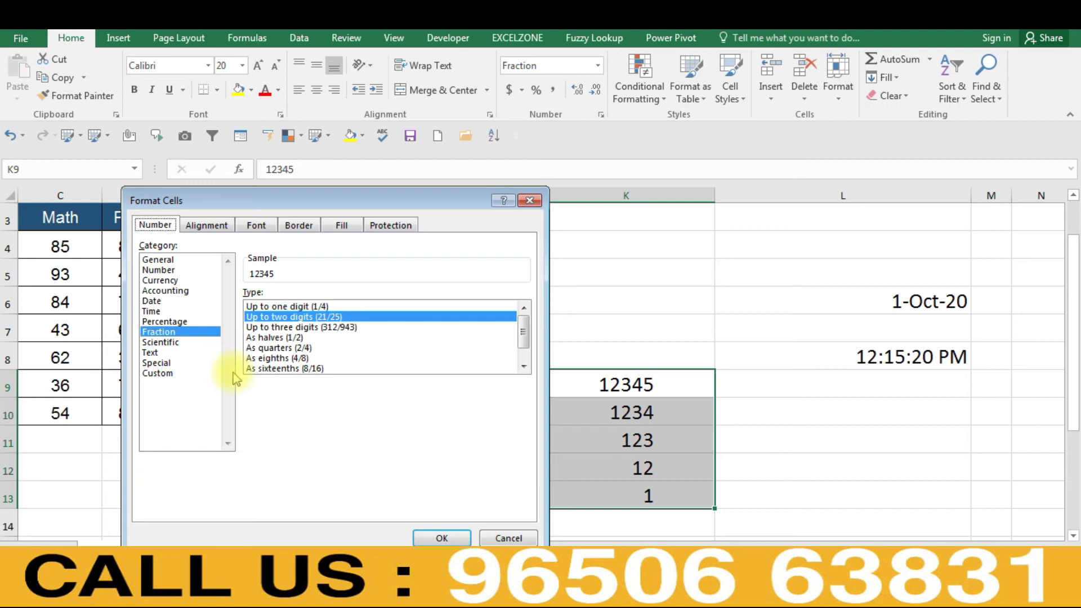
{"action": "left_click", "coordinate": [177, 353]}
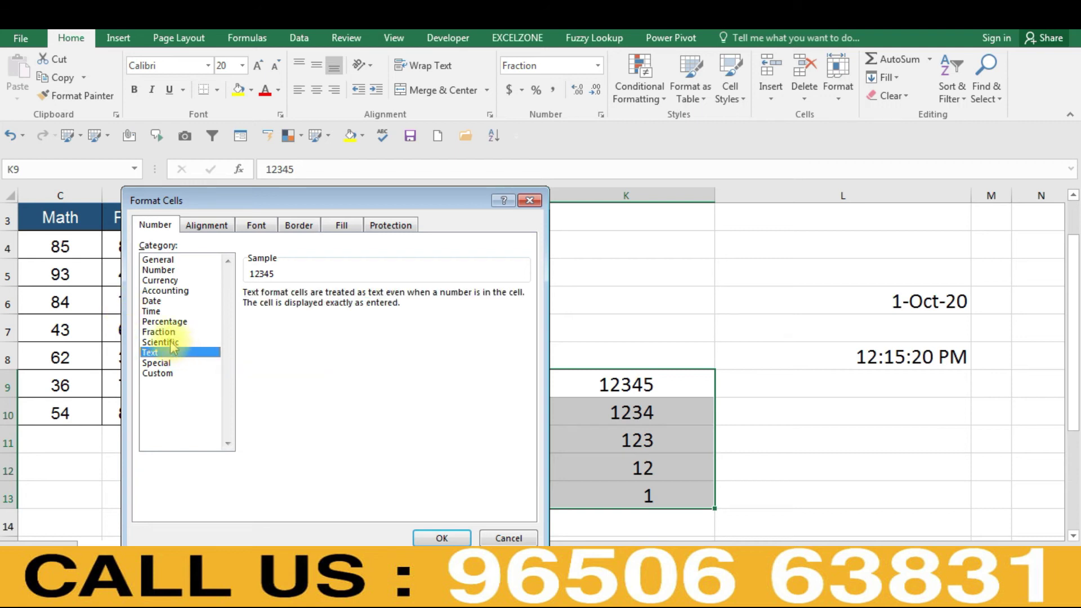
{"action": "left_click", "coordinate": [171, 343]}
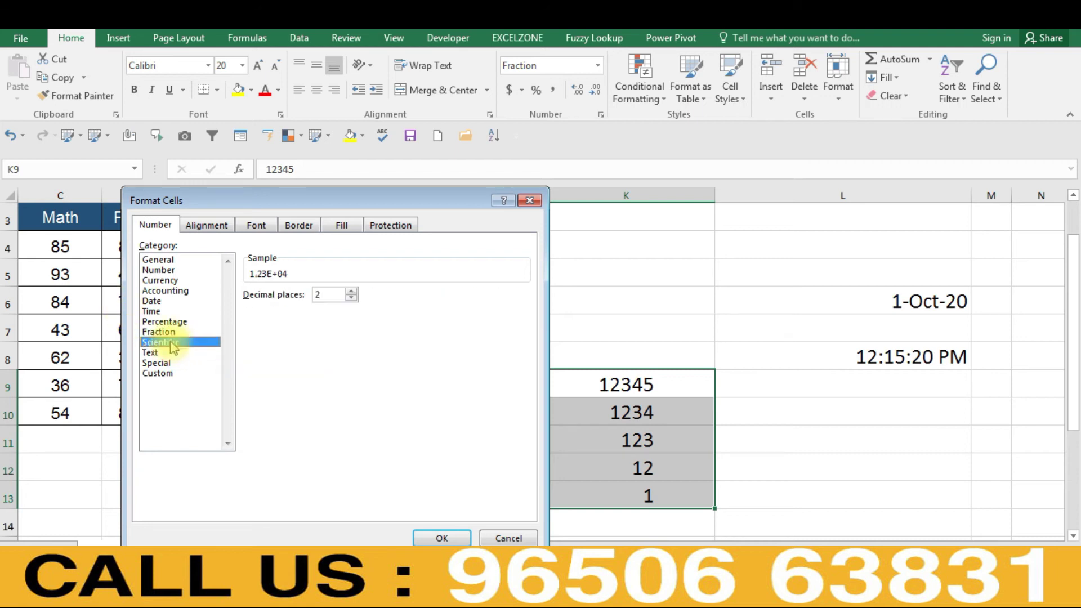
{"action": "left_click", "coordinate": [508, 537]}
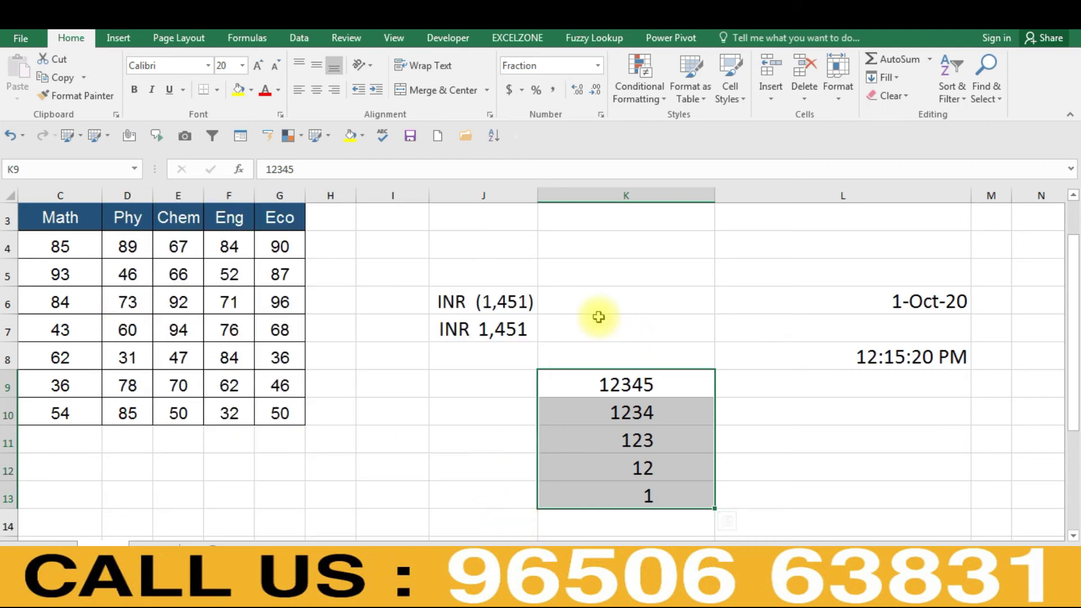
{"action": "left_click", "coordinate": [566, 293]}
{"action": "left_click", "coordinate": [588, 268]}
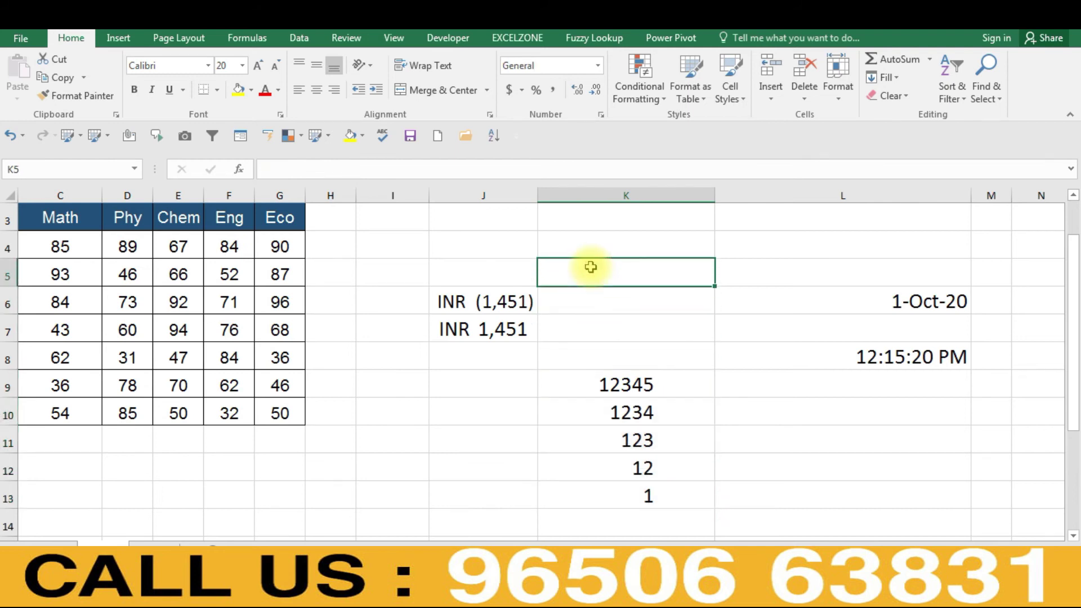
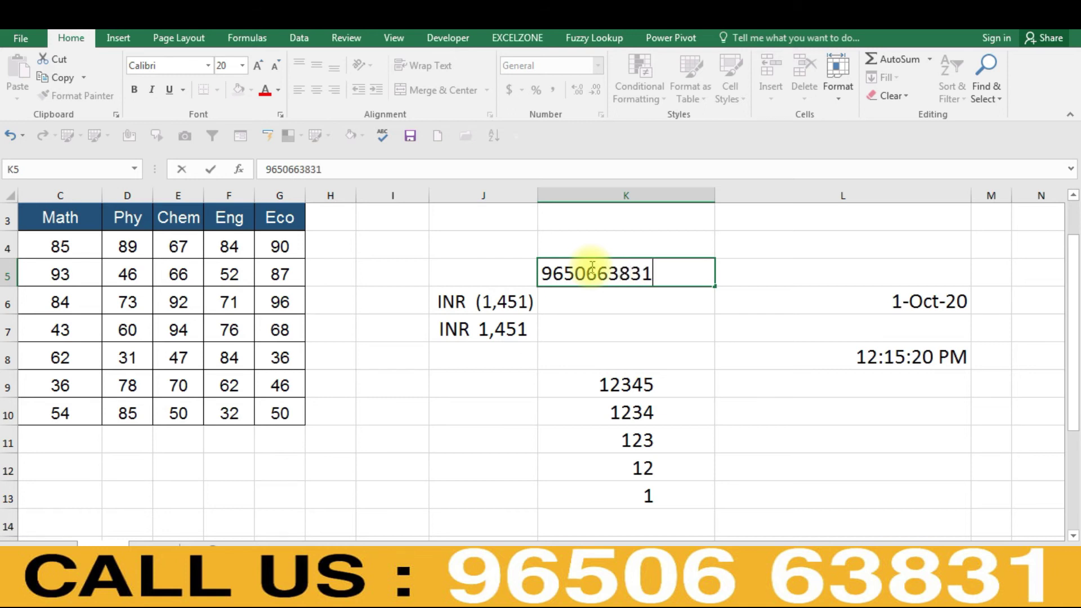
- Enter a ten-digit phone number in K5, then append 12 so it shows in scientific notation
{"action": "key", "text": "Return"}
{"action": "left_click", "coordinate": [591, 269]}
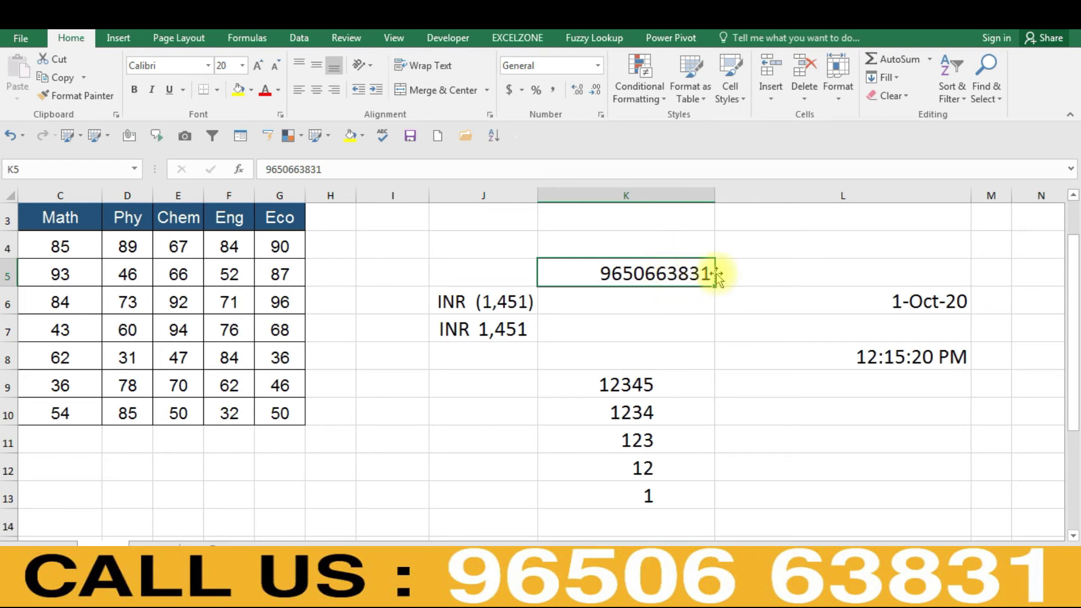
{"action": "key", "text": "F2"}
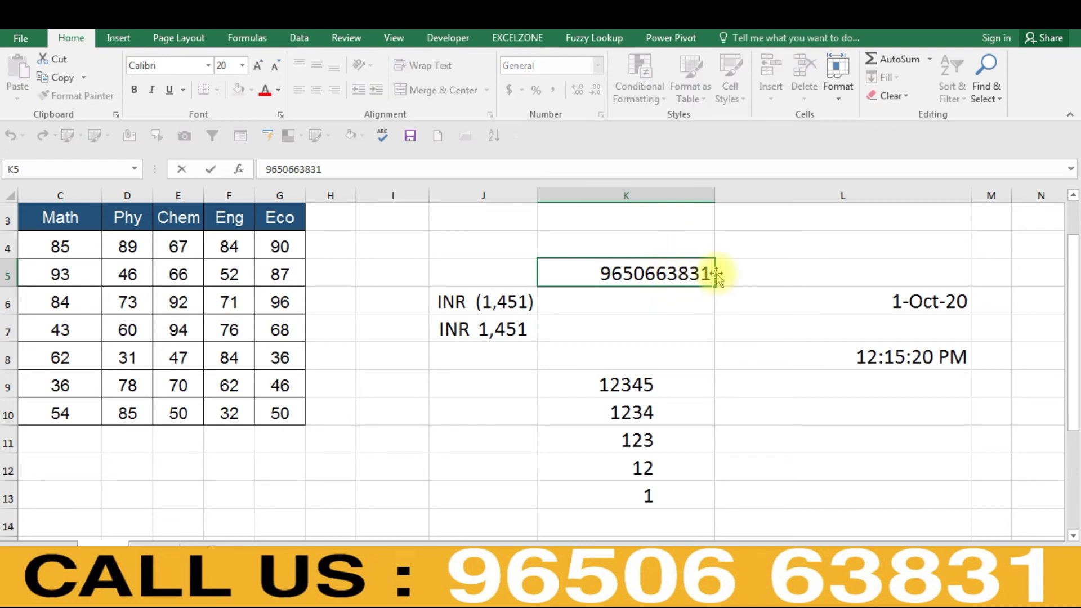
{"action": "type", "text": "12"}
{"action": "key", "text": "Return"}
{"action": "key", "text": "Up"}
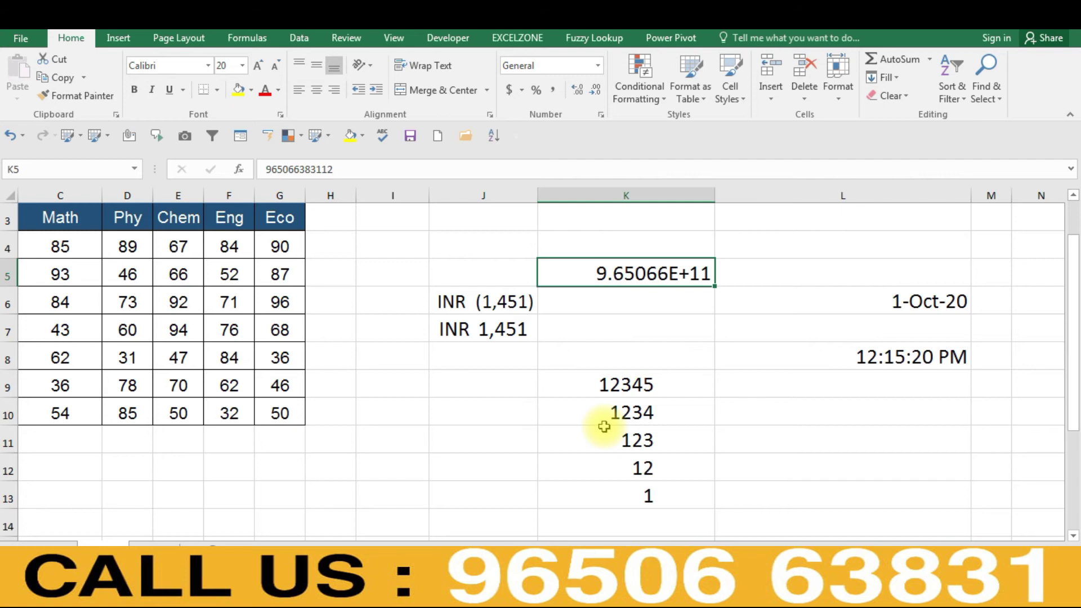
- Delete the last digit of K5's number so it displays in full, still General
{"action": "key", "text": "ctrl+1"}
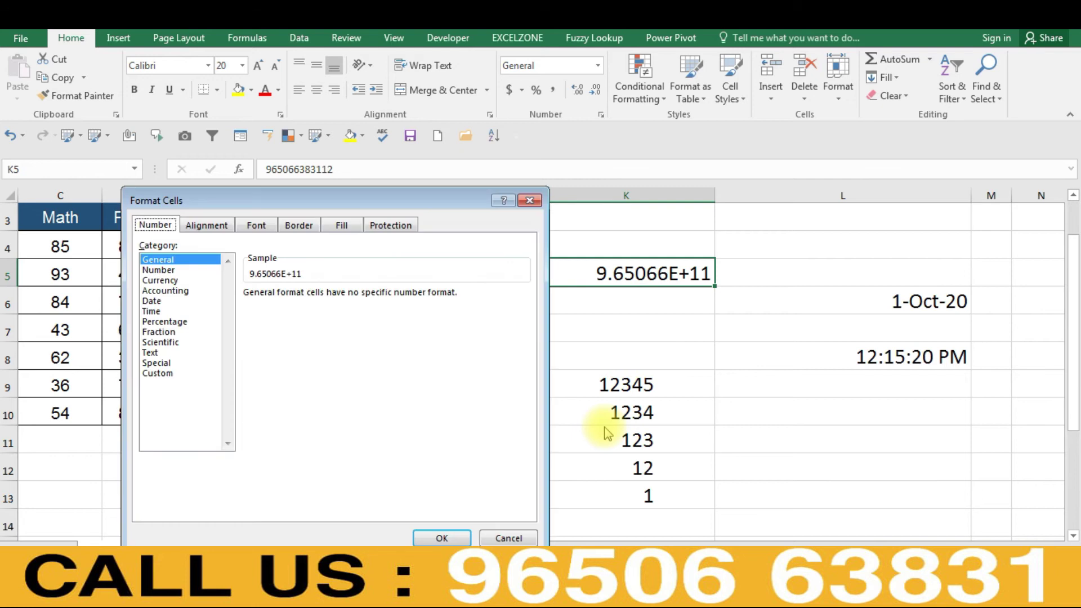
{"action": "key", "text": "Escape"}
{"action": "key", "text": "F2"}
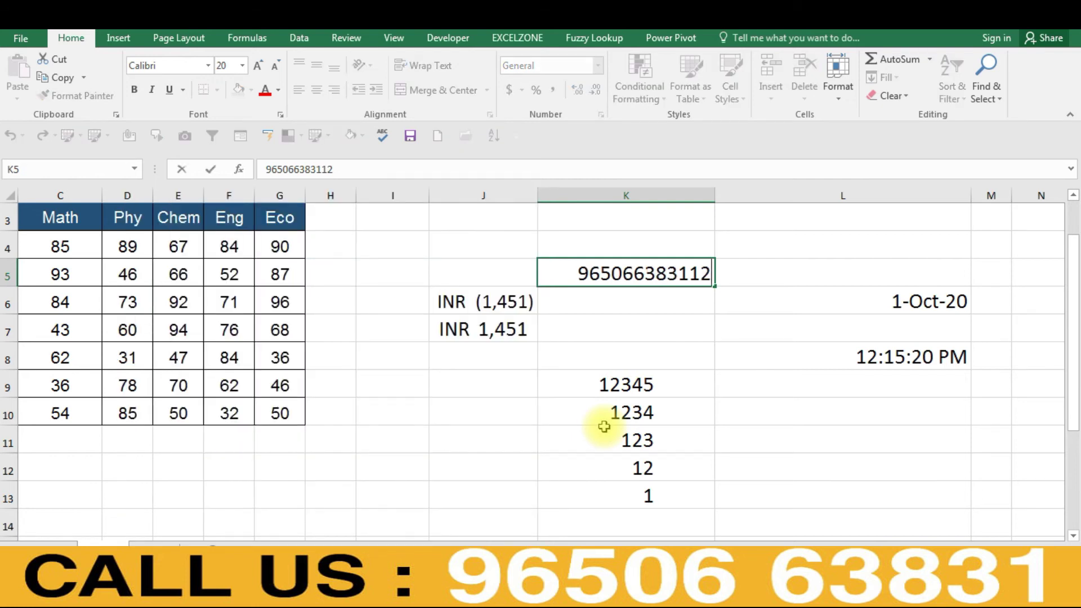
{"action": "key", "text": "BackSpace"}
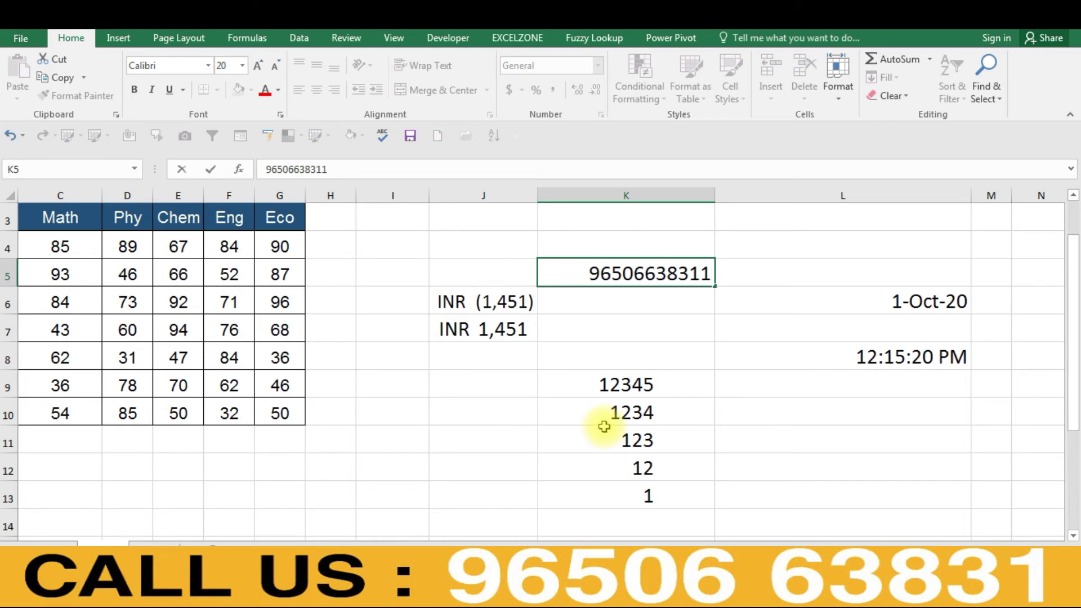
{"action": "key", "text": "Return"}
{"action": "key", "text": "Up"}
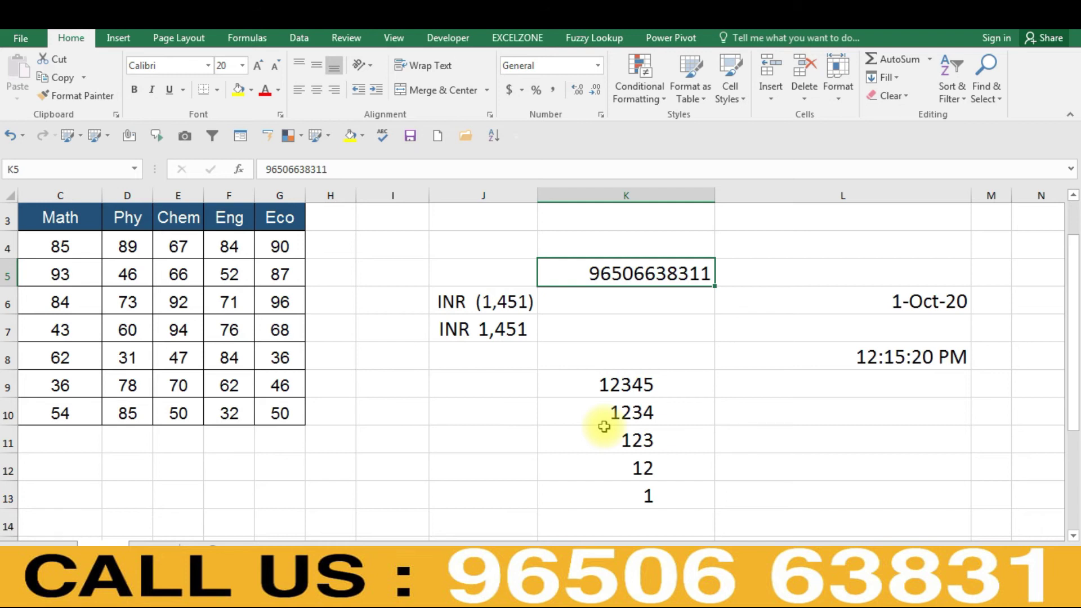
- Format K5 as Scientific with 4 decimal places
{"action": "key", "text": "ctrl+1"}
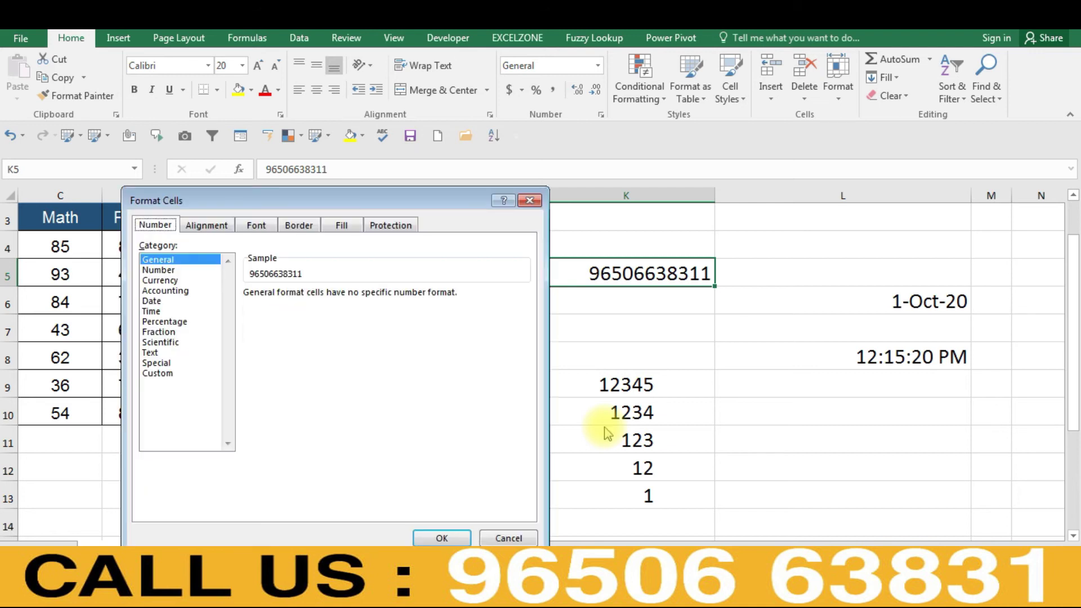
{"action": "left_click", "coordinate": [167, 343]}
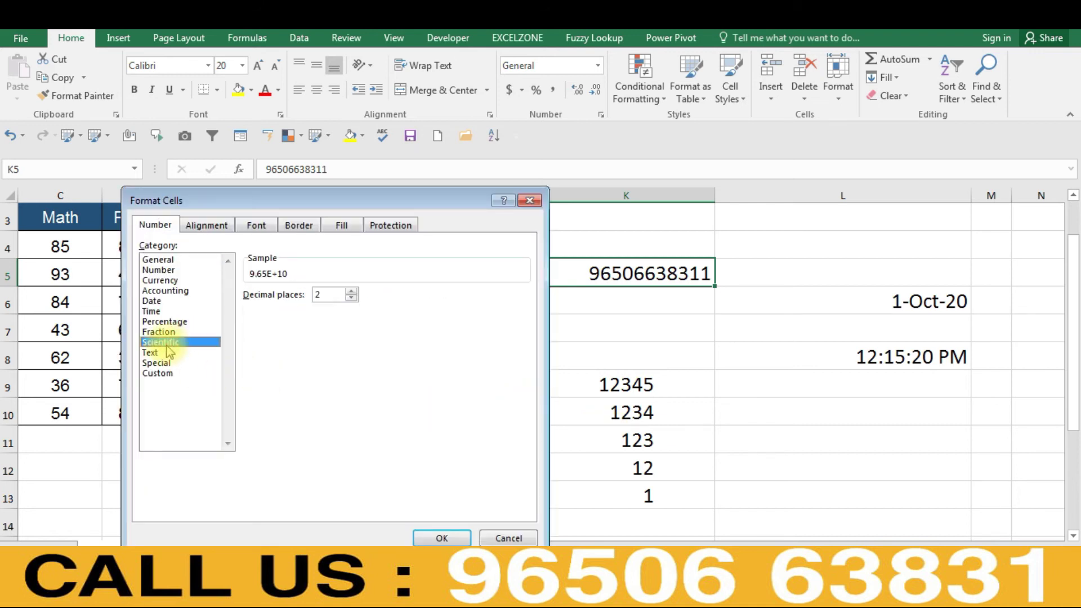
{"action": "left_click", "coordinate": [351, 297]}
{"action": "left_click", "coordinate": [351, 296]}
{"action": "left_click", "coordinate": [351, 292]}
{"action": "left_click", "coordinate": [351, 293]}
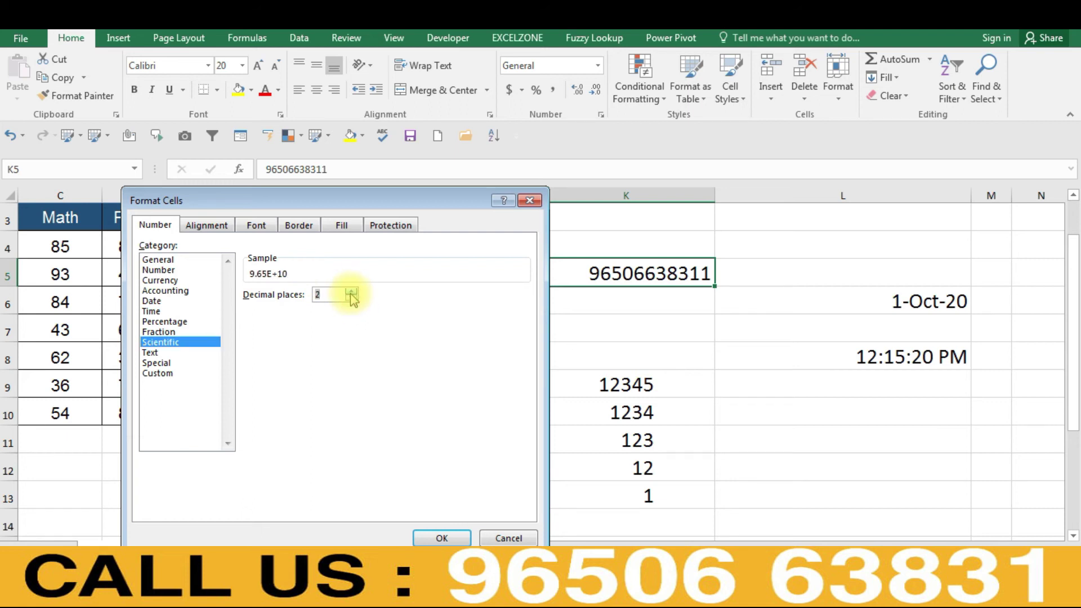
{"action": "left_click", "coordinate": [351, 292]}
{"action": "left_click", "coordinate": [351, 293]}
{"action": "left_click", "coordinate": [441, 538]}
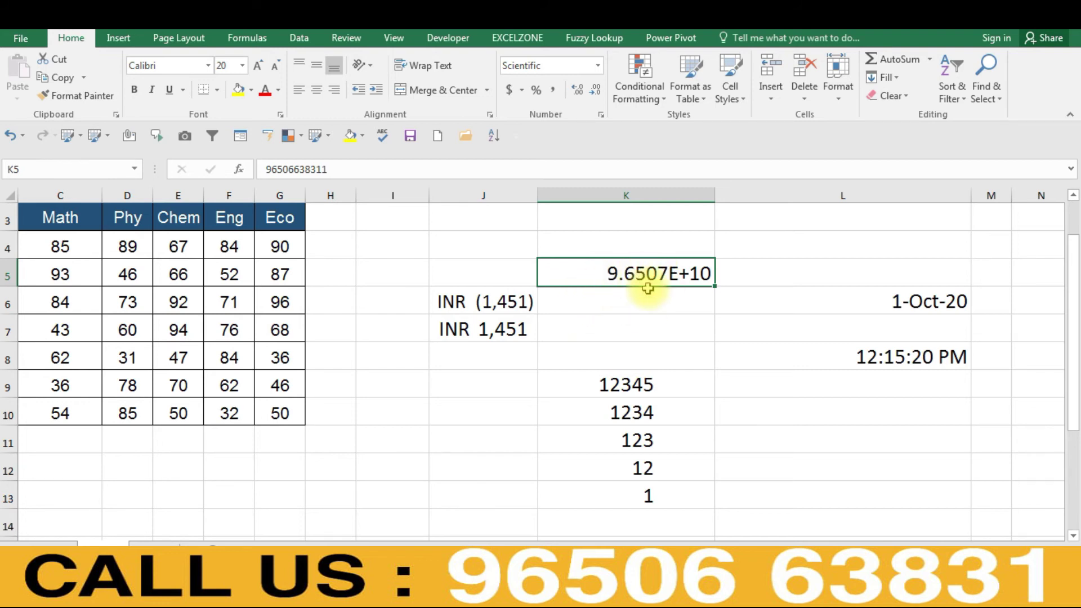
- Reduce K5's Scientific format to 1 decimal place, then to 0
{"action": "key", "text": "ctrl+1"}
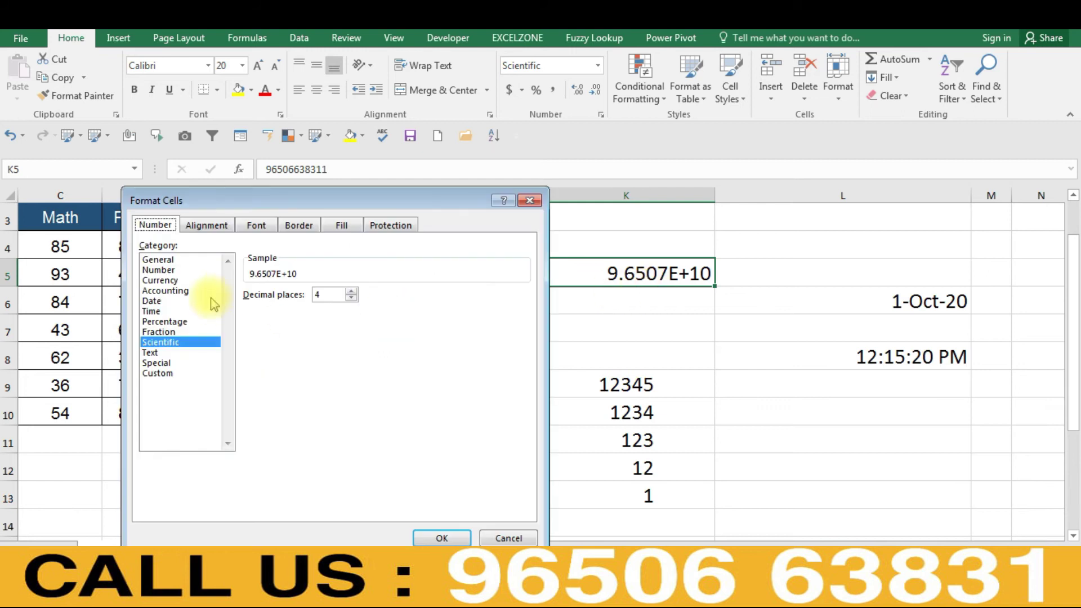
{"action": "left_click", "coordinate": [351, 292]}
{"action": "left_click", "coordinate": [350, 292]}
{"action": "left_click", "coordinate": [350, 292]}
{"action": "left_click", "coordinate": [350, 292]}
{"action": "left_click", "coordinate": [350, 292]}
{"action": "type", "text": "1"}
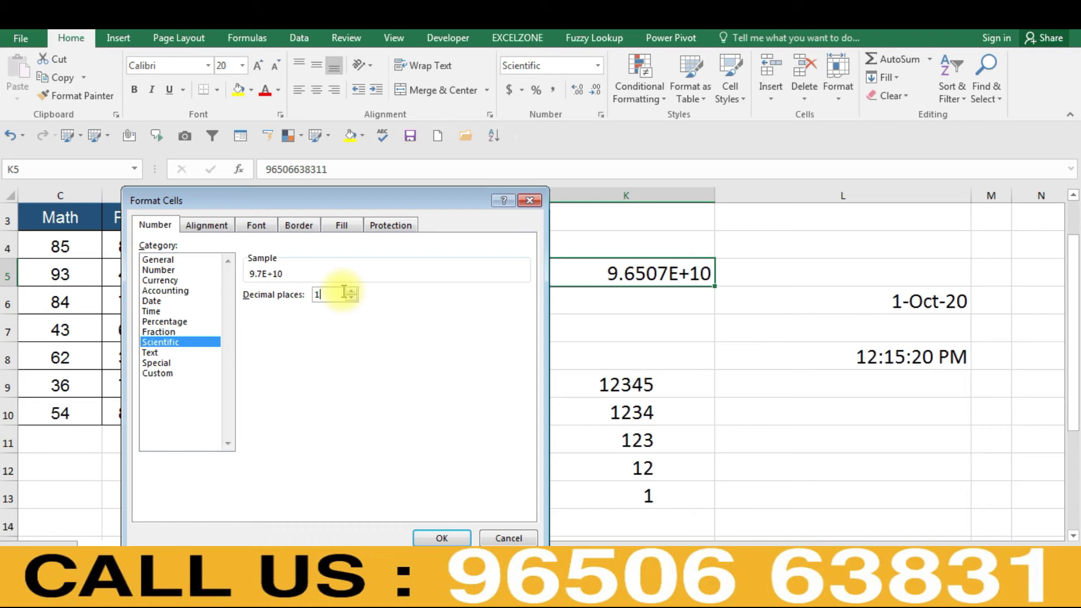
{"action": "left_click", "coordinate": [445, 537]}
{"action": "key", "text": "ctrl+1"}
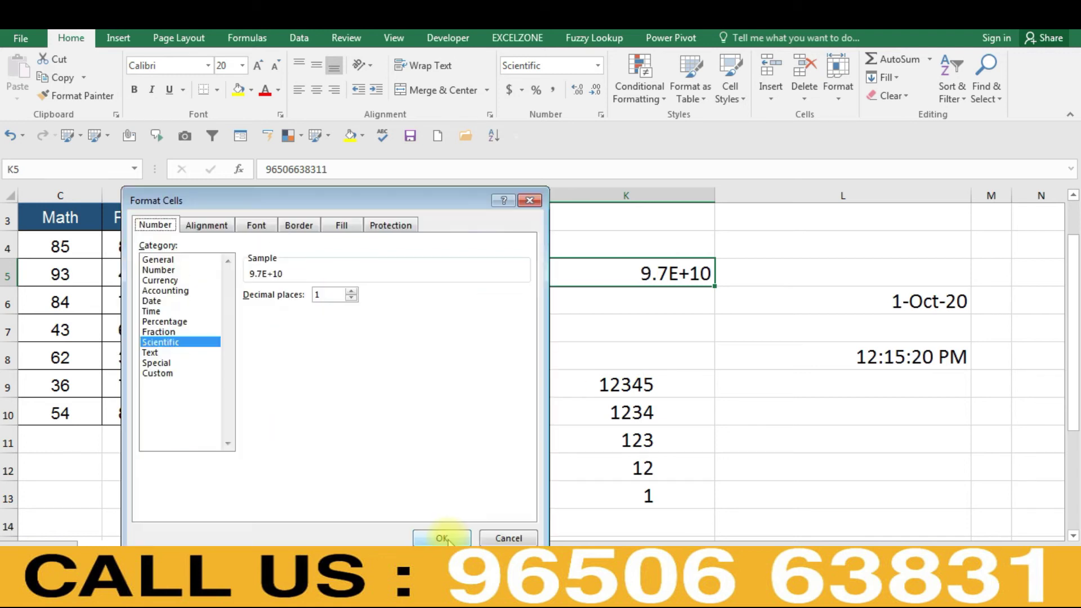
{"action": "left_click", "coordinate": [353, 299]}
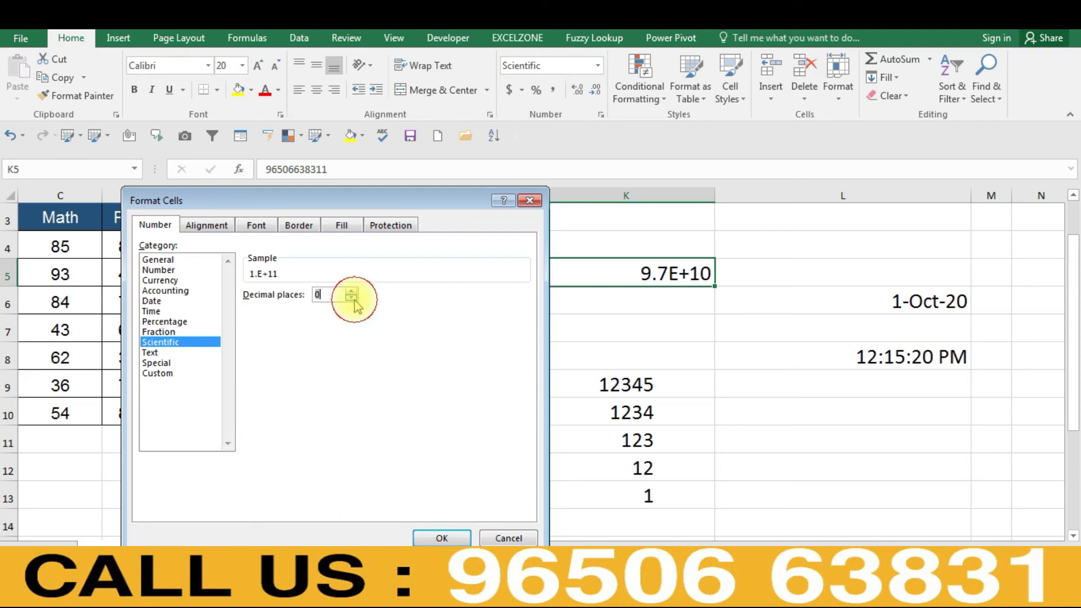
{"action": "left_click", "coordinate": [460, 537]}
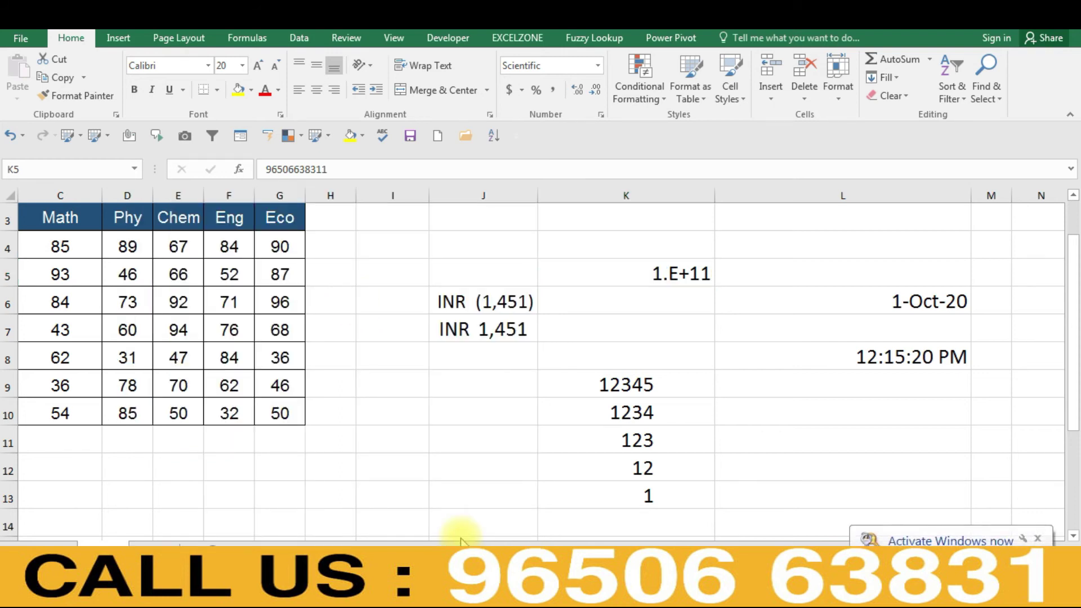
- Enter 214 in K5, which displays as 2.E+02
{"action": "left_click", "coordinate": [664, 275]}
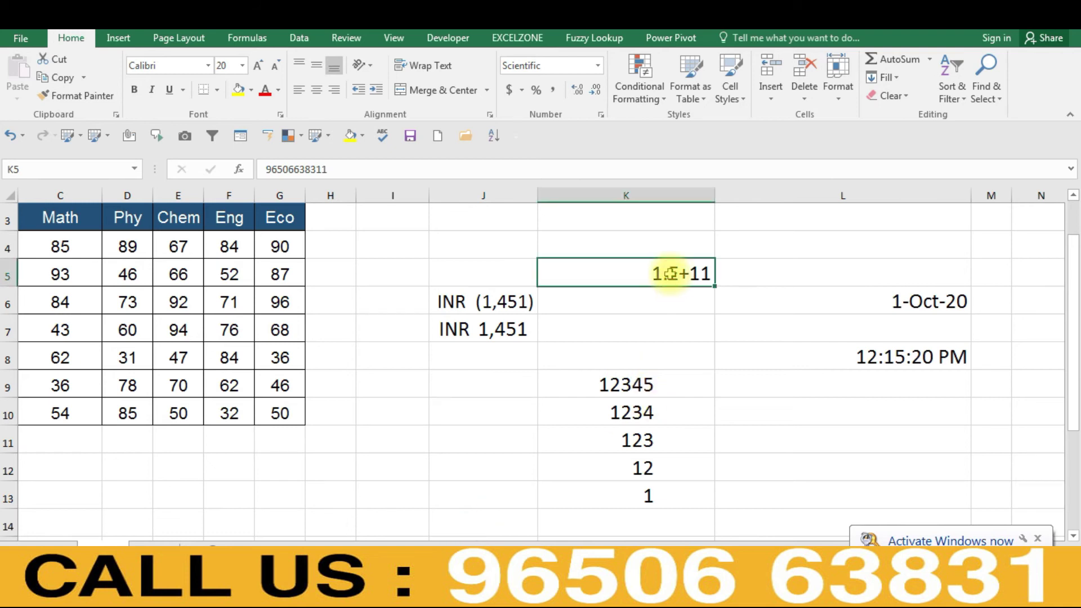
{"action": "type", "text": "214"}
{"action": "key", "text": "Return"}
- Set K5's Scientific decimal places to 2, showing 2.14E+02
{"action": "left_click", "coordinate": [670, 275]}
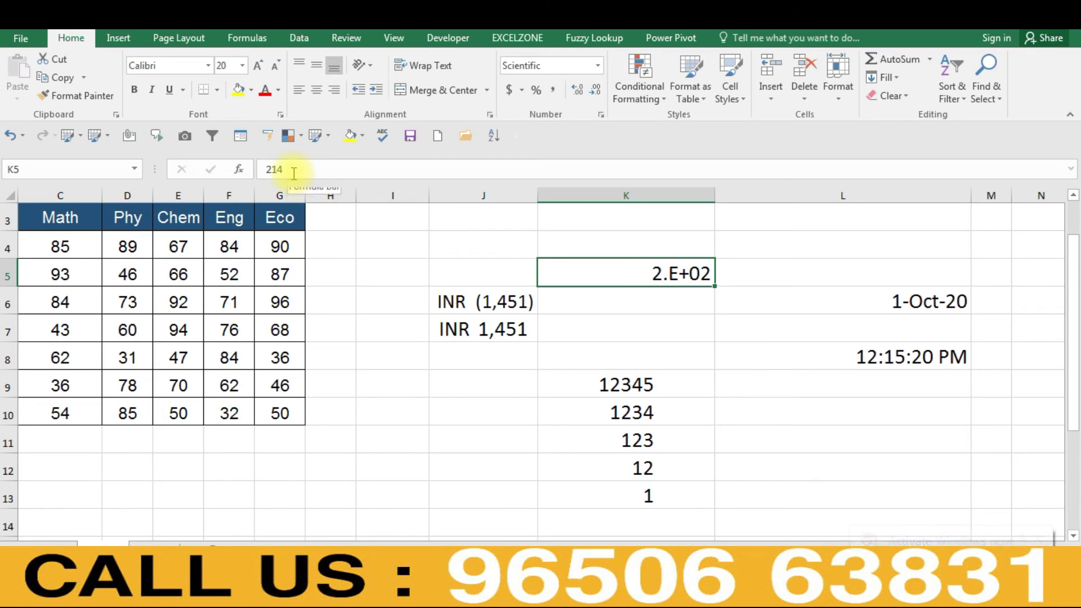
{"action": "key", "text": "ctrl+1"}
{"action": "left_click", "coordinate": [335, 293]}
{"action": "key", "text": "BackSpace"}
{"action": "type", "text": "2"}
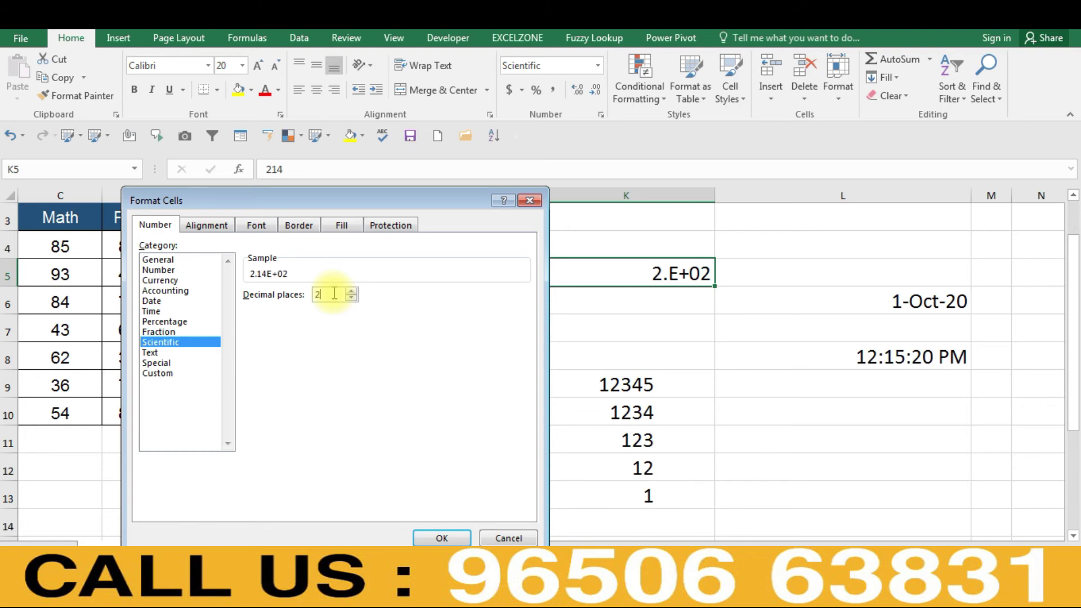
{"action": "key", "text": "Return"}
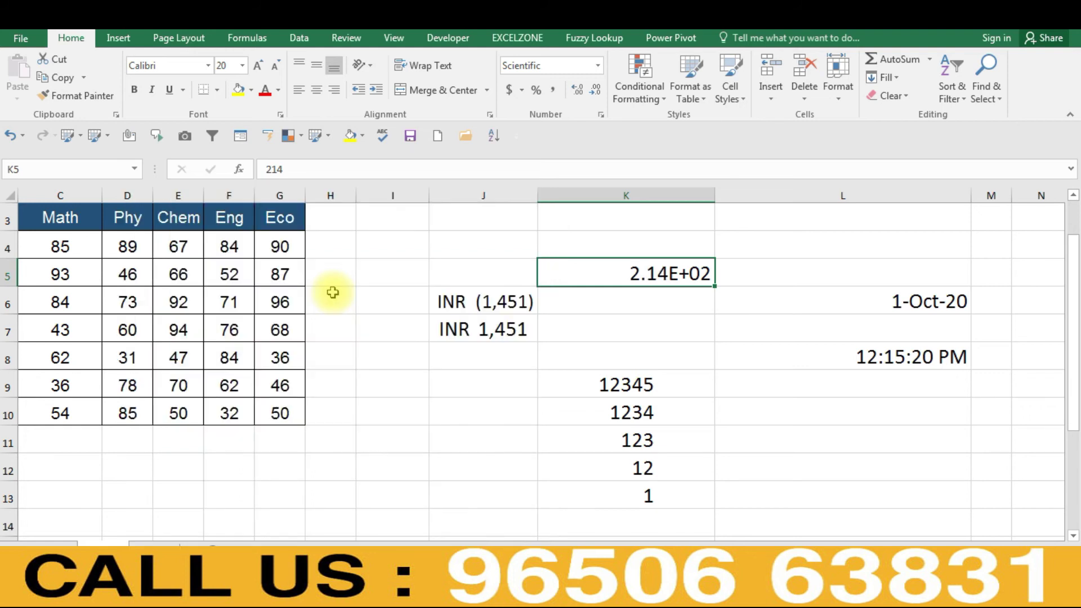
- Raise K5's decimal places to 10, giving 2.1400000000E+02
{"action": "key", "text": "ctrl+1"}
{"action": "left_click", "coordinate": [329, 295]}
{"action": "key", "text": "BackSpace"}
{"action": "type", "text": "10"}
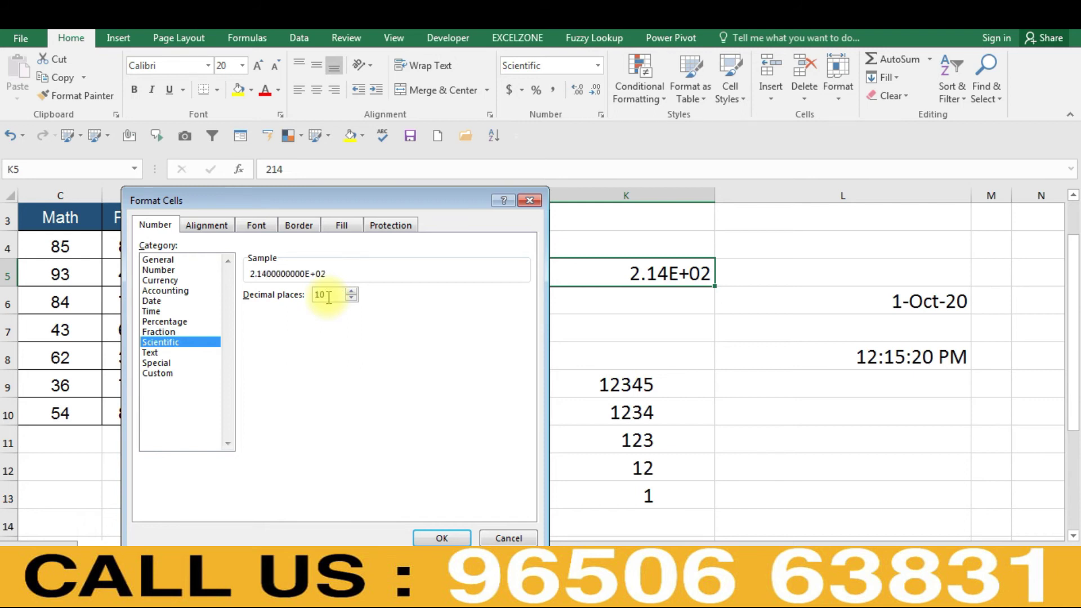
{"action": "key", "text": "Return"}
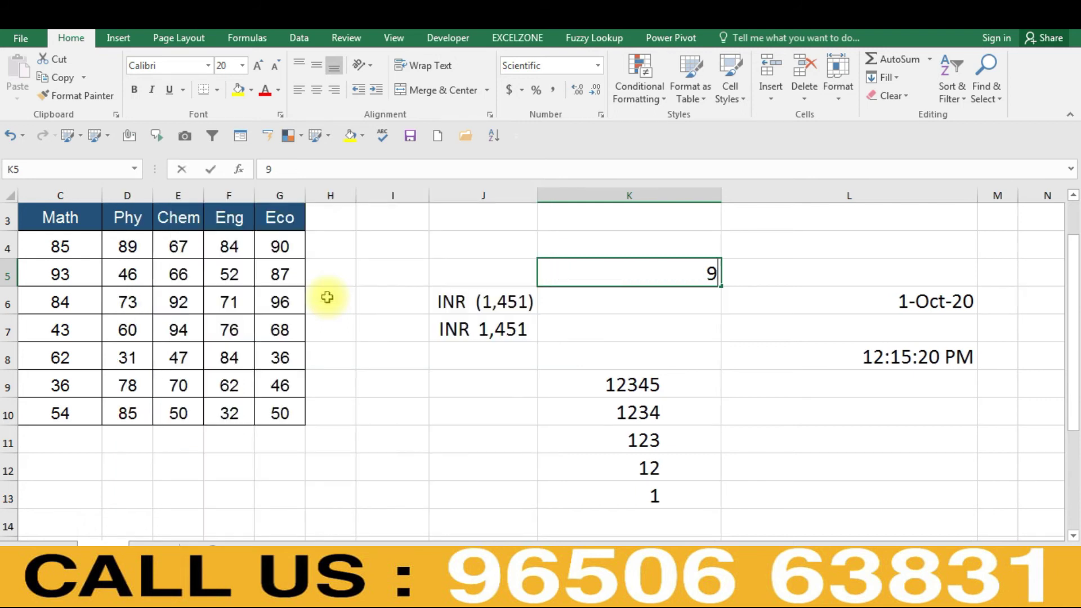
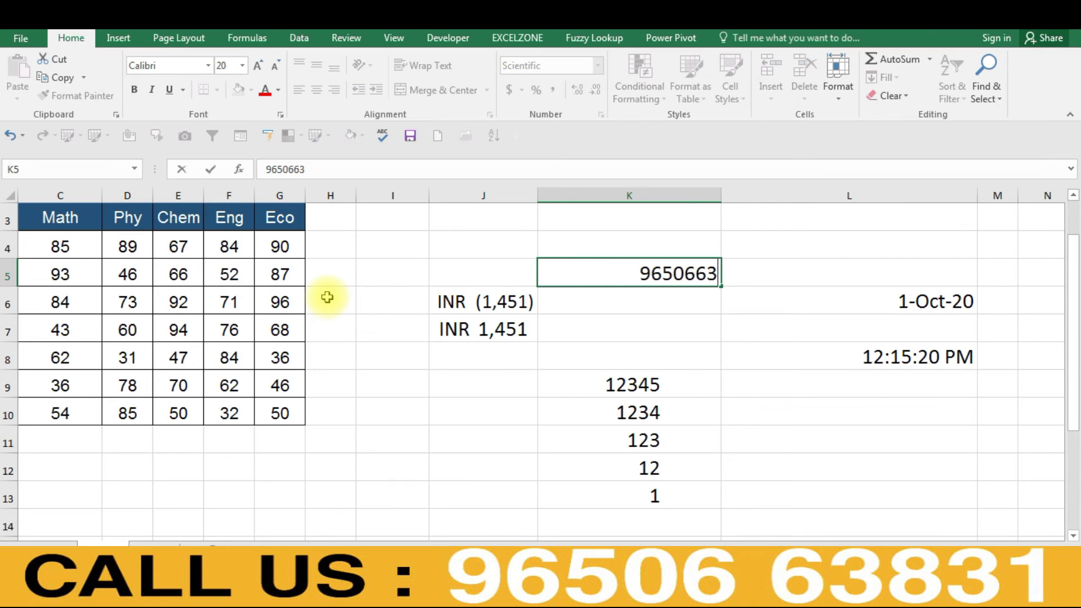
- Enter the ten-digit phone number into K5, shown in Scientific with 10 decimals
{"action": "key", "text": "Return"}
{"action": "key", "text": "Up"}
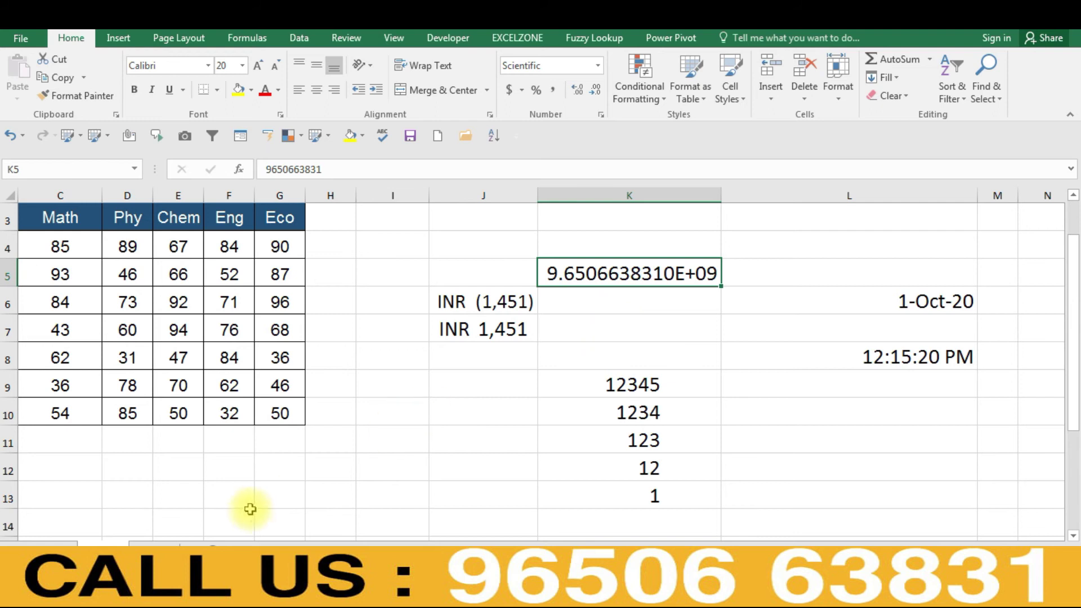
- On the Name marks sheet, enter the phone number in L6 and format it as Scientific
{"action": "left_click", "coordinate": [173, 551]}
{"action": "left_click", "coordinate": [656, 288]}
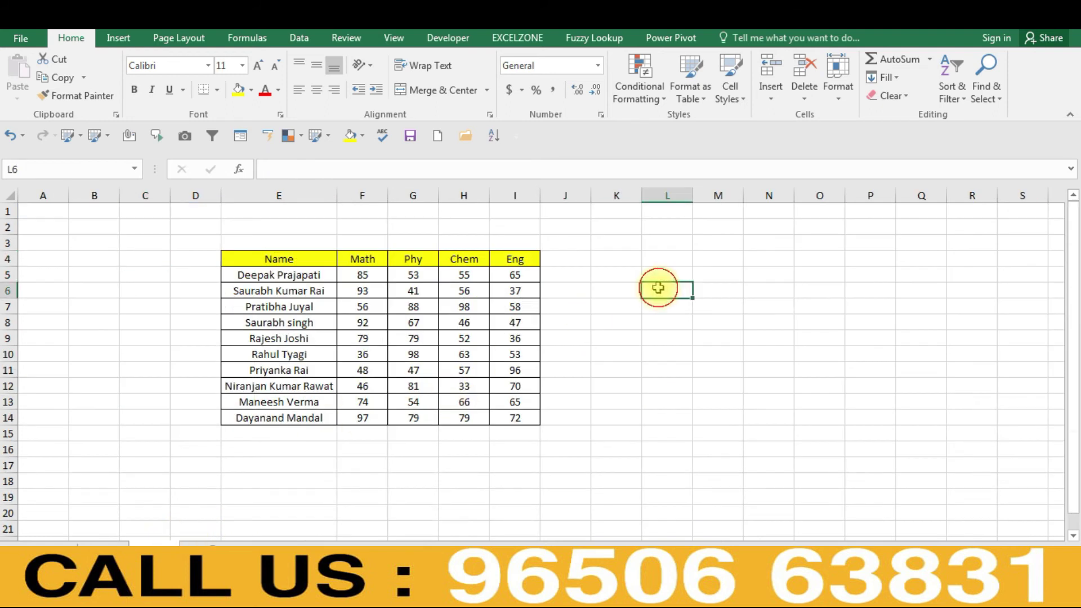
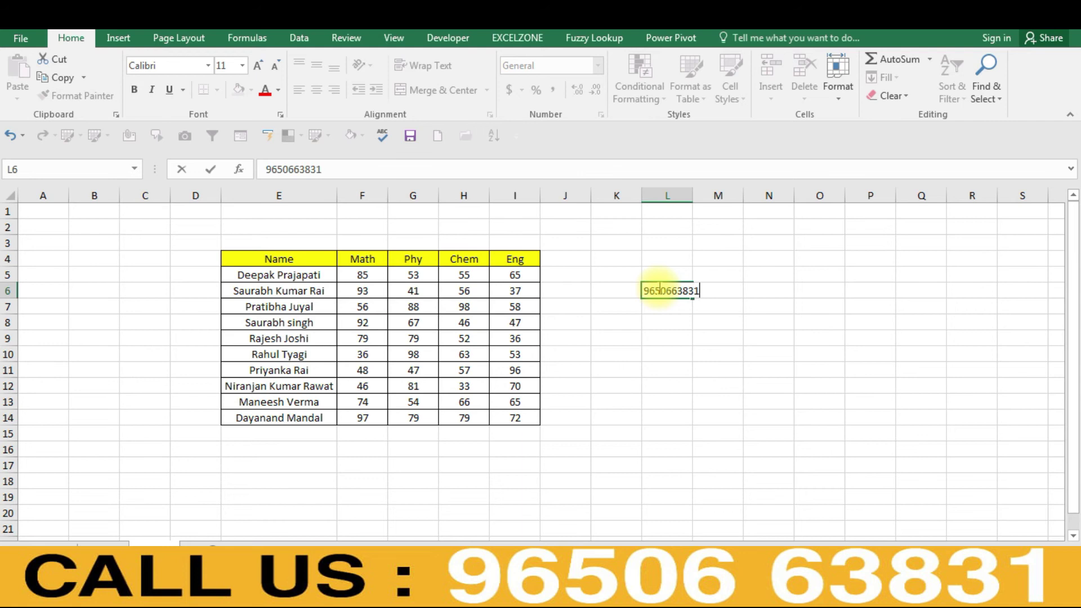
{"action": "key", "text": "Return"}
{"action": "left_click", "coordinate": [658, 288]}
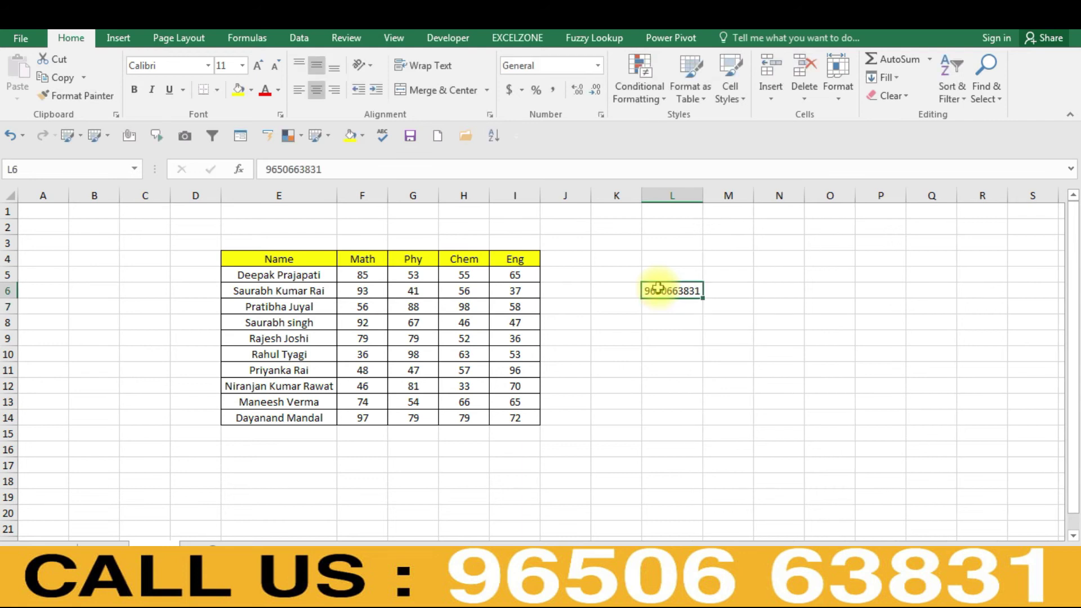
{"action": "key", "text": "ctrl+1"}
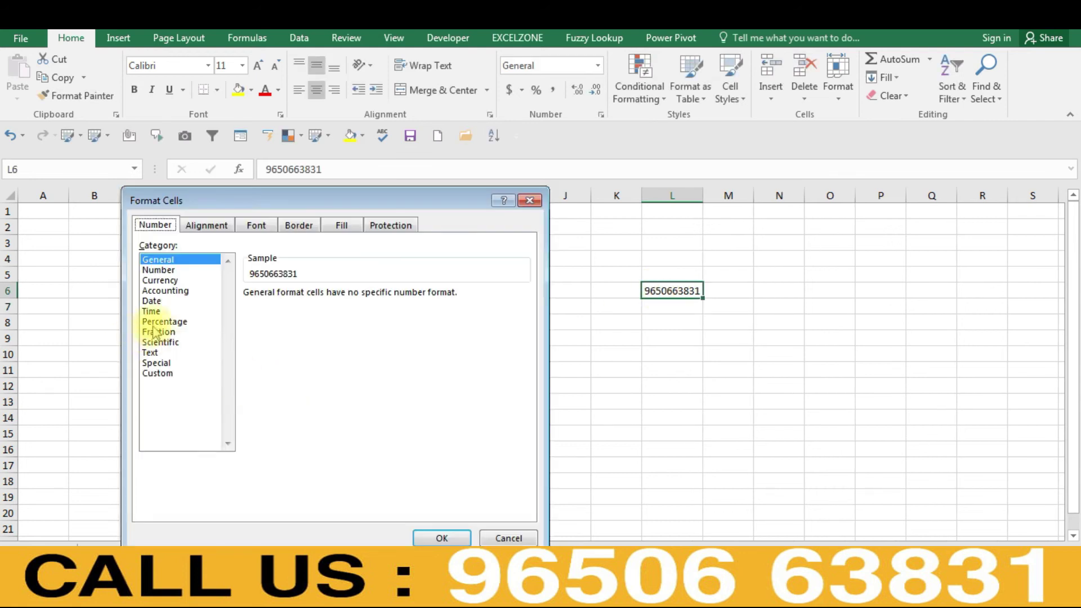
{"action": "double_click", "coordinate": [152, 342]}
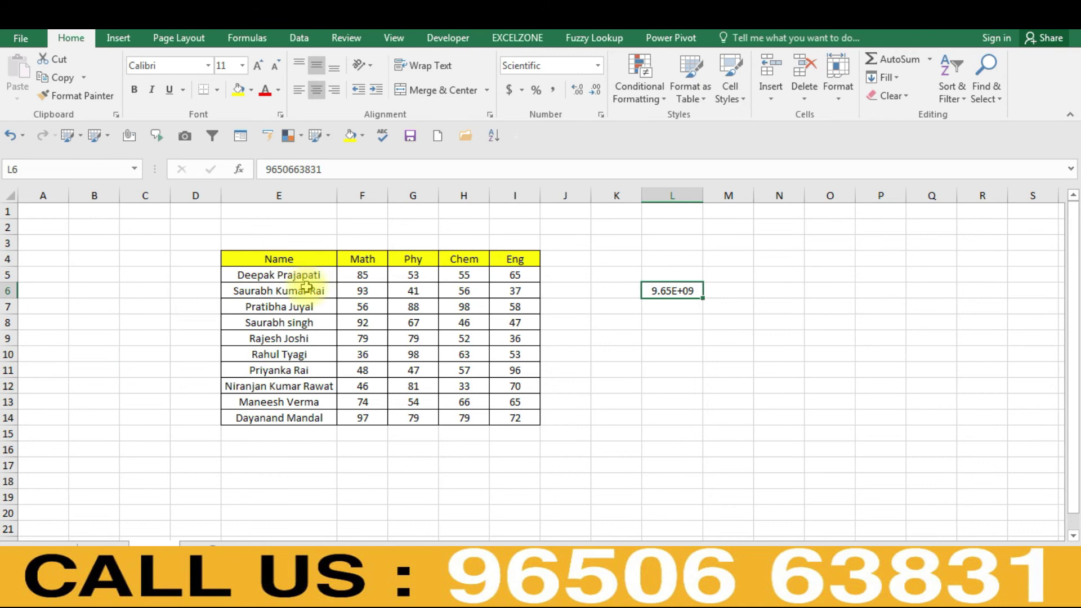
- Undo the Scientific format so L6 returns to General, then reopen Format Cells
{"action": "key", "text": "ctrl+1"}
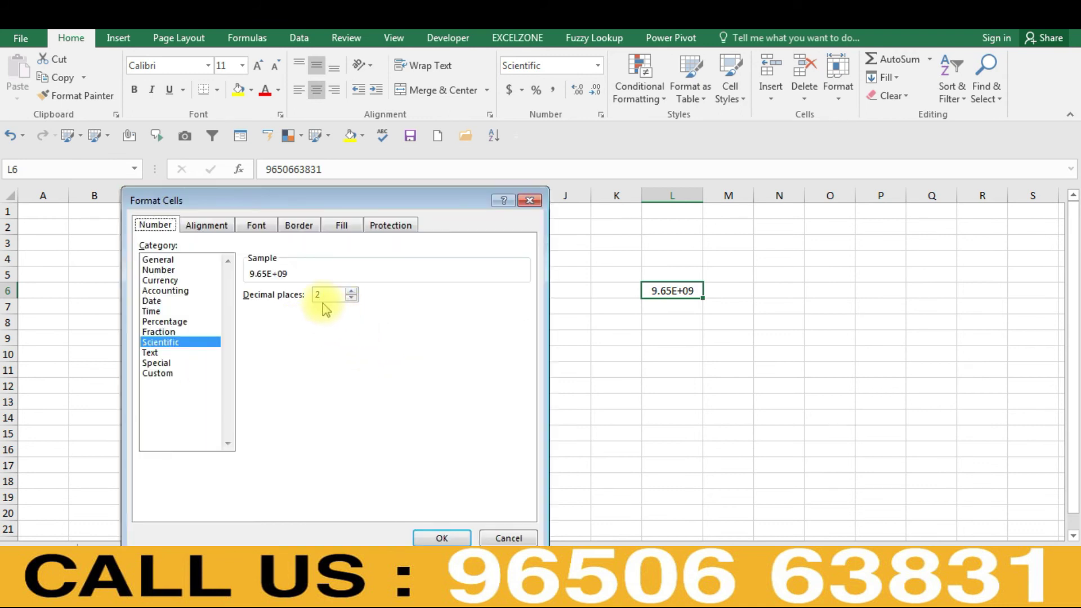
{"action": "key", "text": "Escape"}
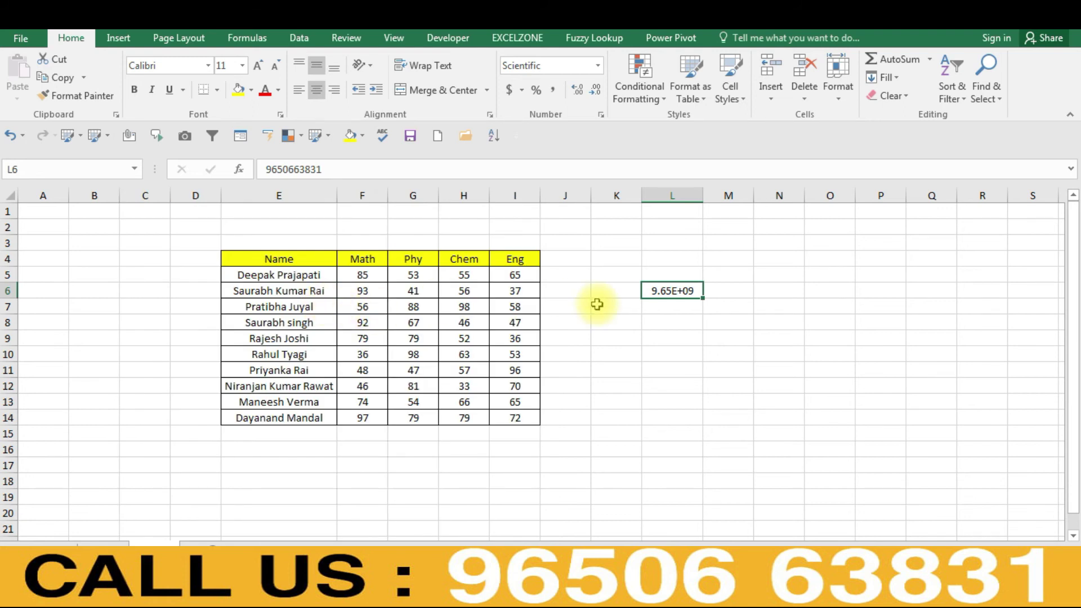
{"action": "key", "text": "ctrl+z"}
{"action": "key", "text": "ctrl+1"}
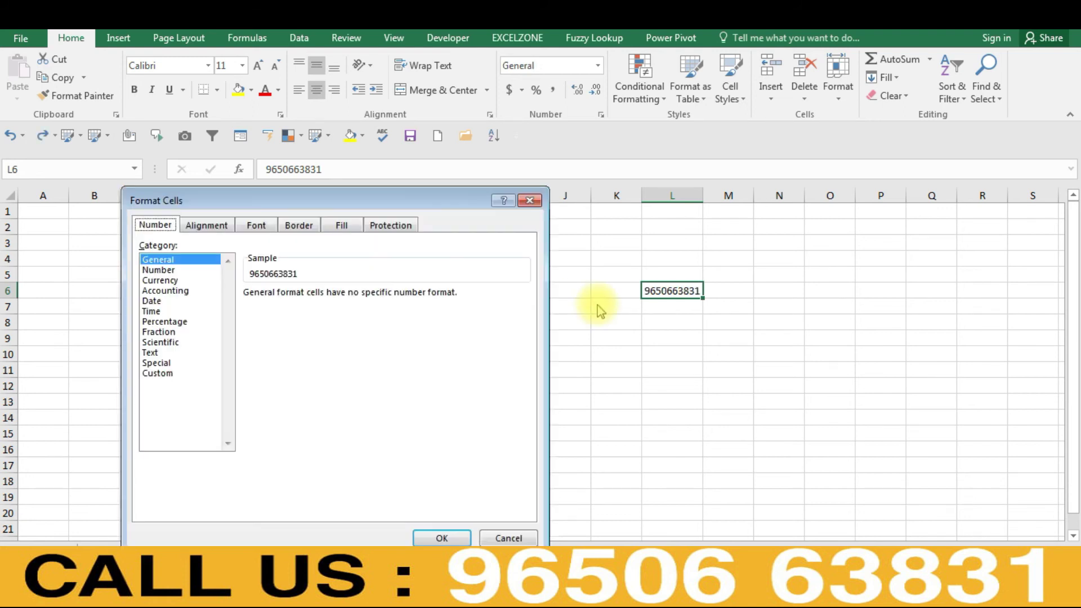
- Apply the Text number format to L6 after previewing Scientific
{"action": "left_click", "coordinate": [161, 343]}
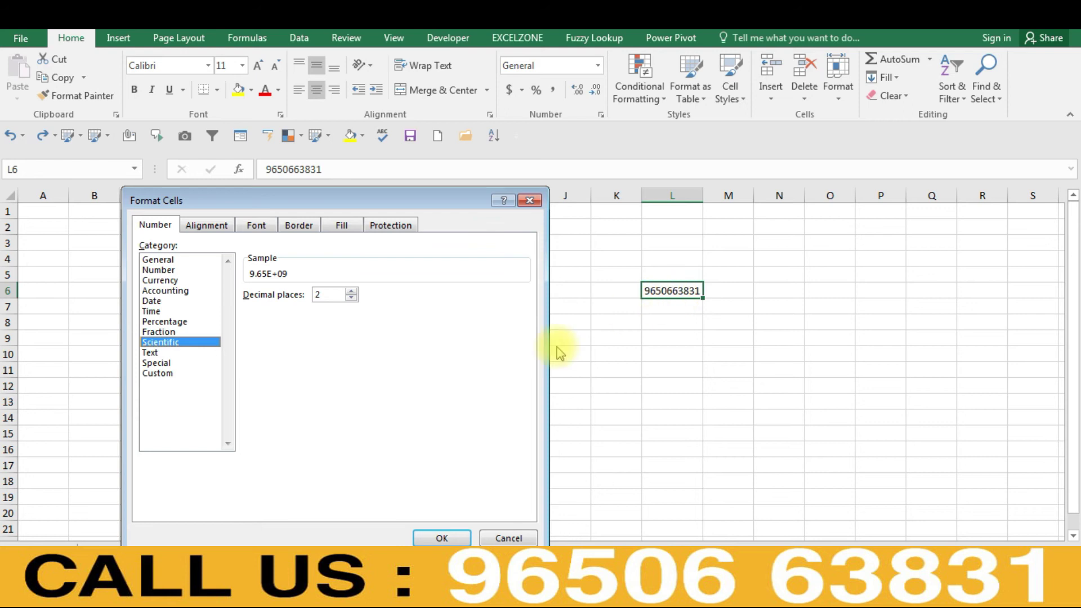
{"action": "left_click", "coordinate": [160, 353]}
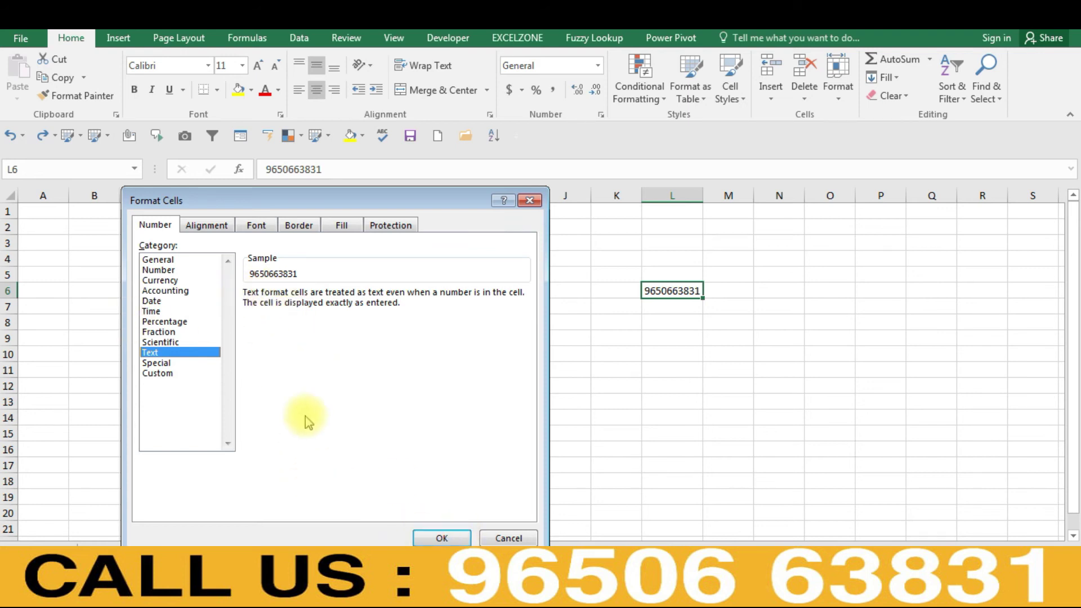
{"action": "left_click", "coordinate": [435, 537]}
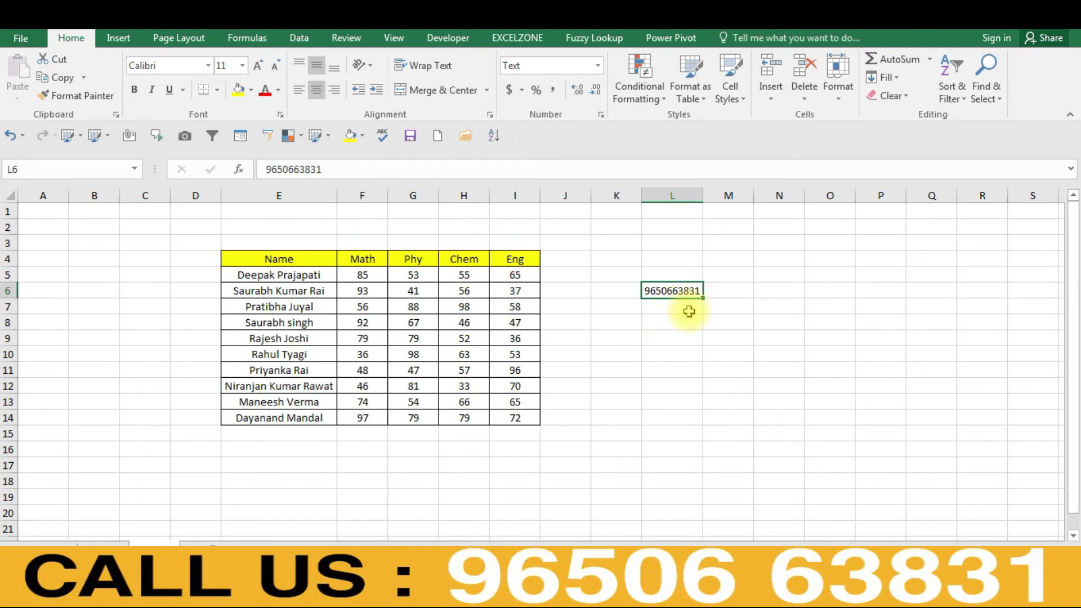
- Widen column L and try right, default and bottom alignment on L6
{"action": "left_click_drag", "start_coordinate": [690, 313], "coordinate": [712, 273]}
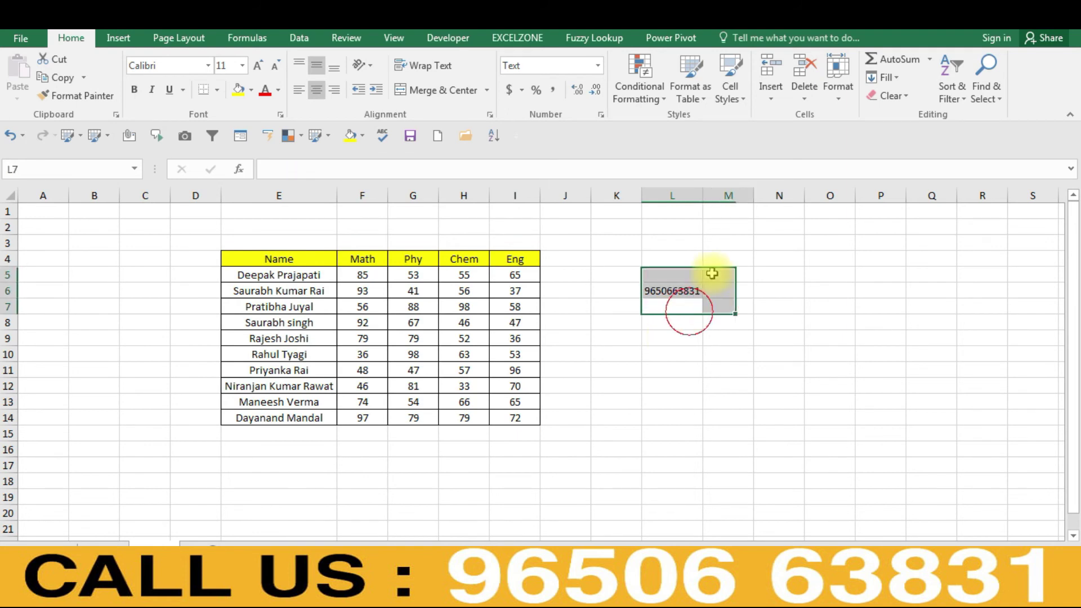
{"action": "left_click", "coordinate": [688, 292]}
{"action": "left_click_drag", "start_coordinate": [703, 201], "coordinate": [759, 202]}
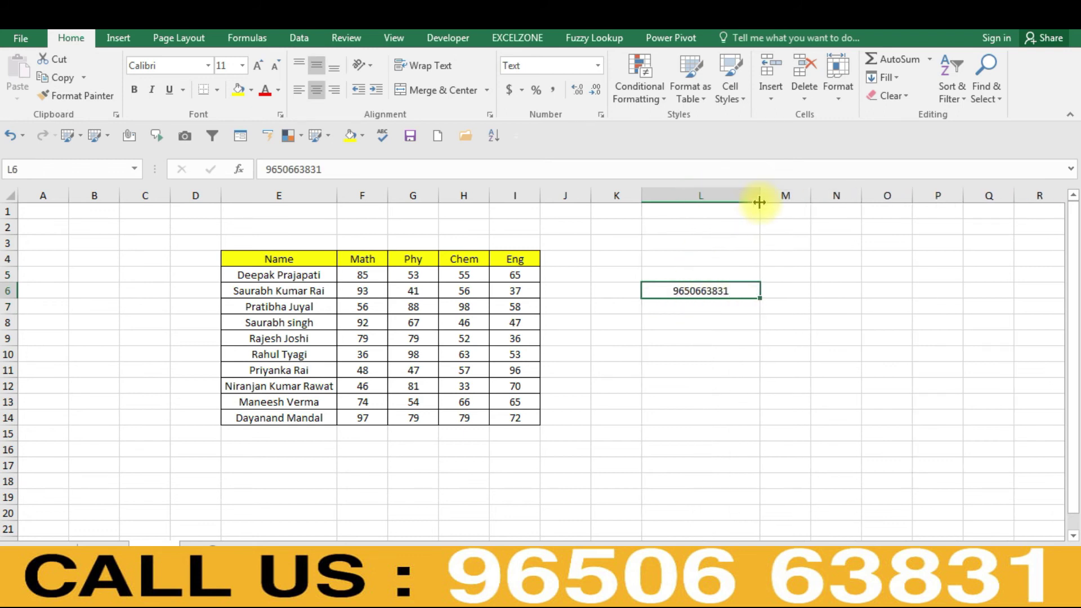
{"action": "left_click", "coordinate": [337, 89]}
{"action": "left_click", "coordinate": [336, 88]}
{"action": "left_click", "coordinate": [335, 68]}
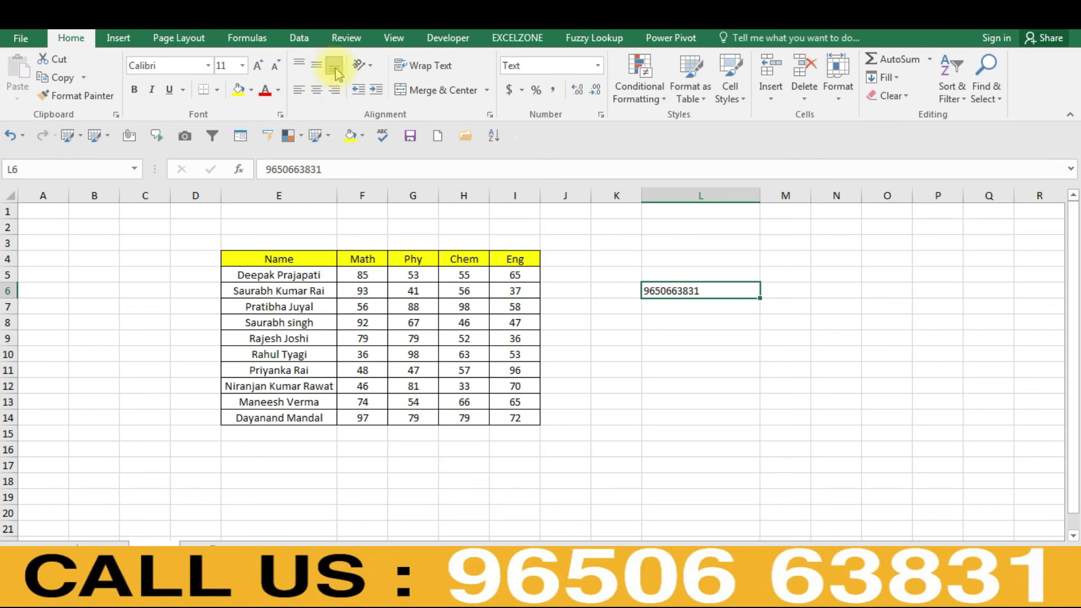
{"action": "left_click", "coordinate": [679, 323]}
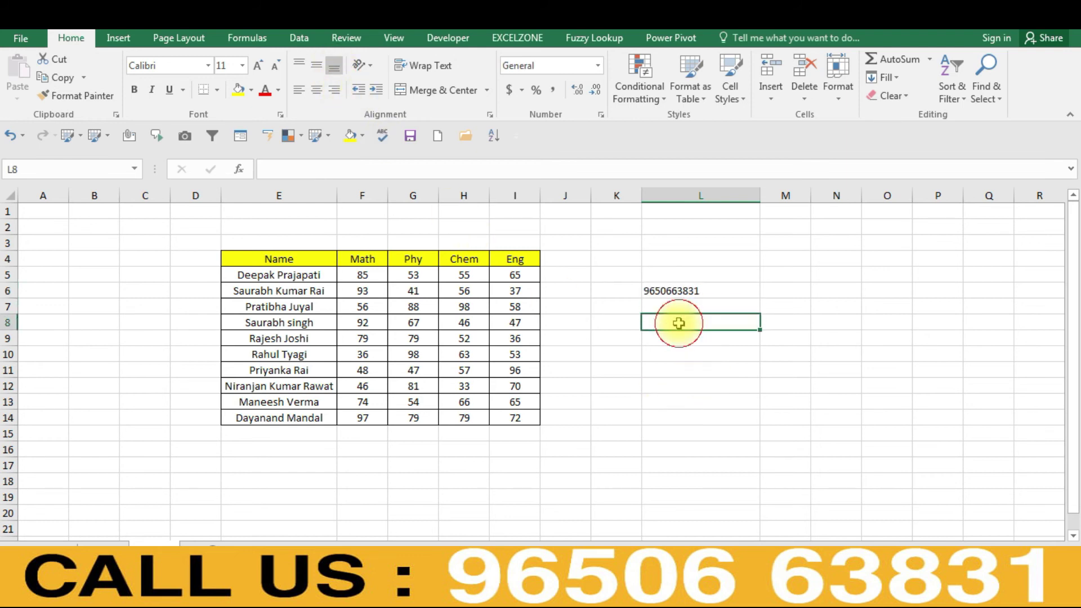
{"action": "left_click", "coordinate": [683, 288]}
- Clear L6 and enter 121, stored as text with an error warning
{"action": "key", "text": "Delete"}
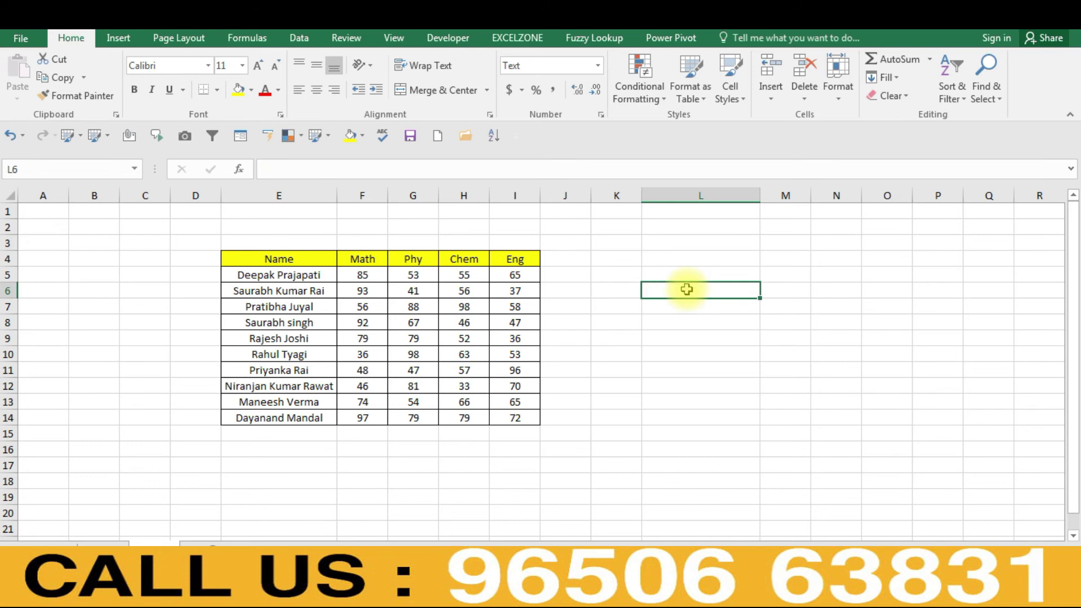
{"action": "key", "text": "Return"}
{"action": "left_click", "coordinate": [686, 288]}
{"action": "type", "text": "121"}
{"action": "key", "text": "Return"}
{"action": "left_click", "coordinate": [686, 288]}
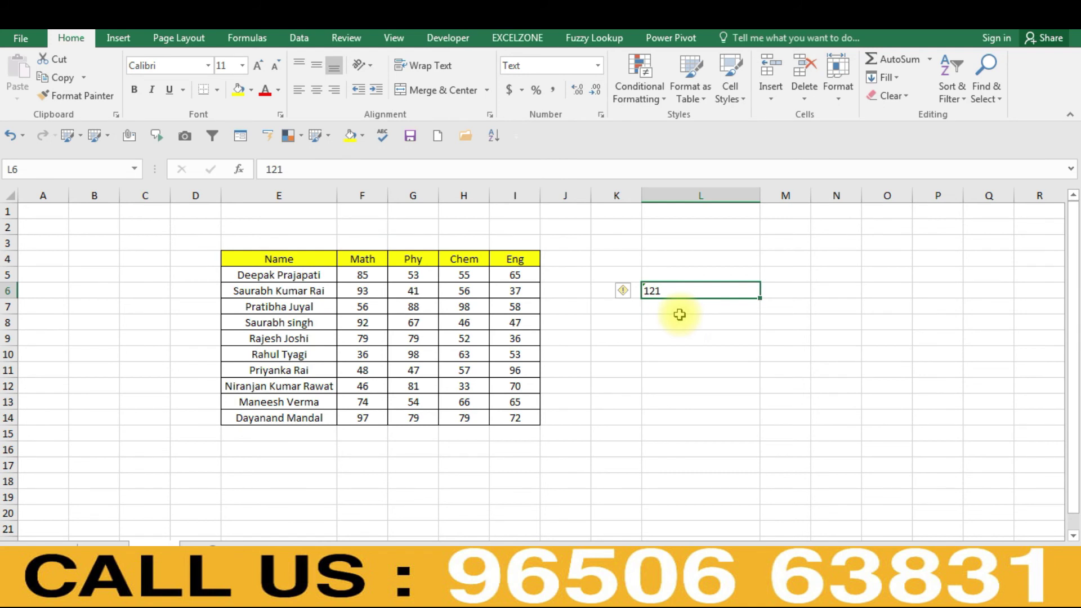
- Enter 1241 in L8 and 121 in M9
{"action": "left_click", "coordinate": [680, 319]}
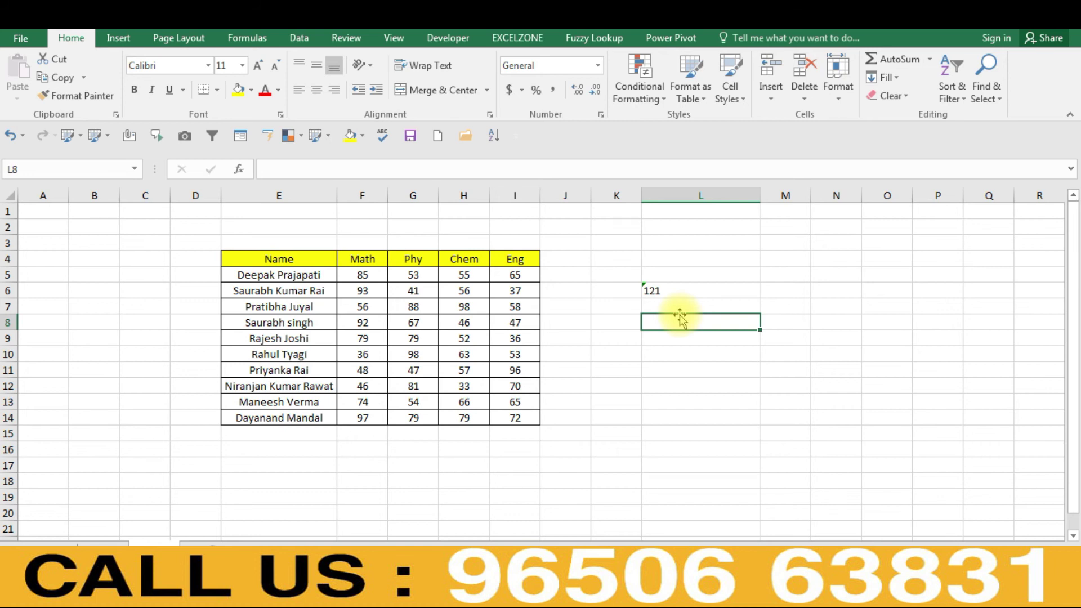
{"action": "type", "text": "1241"}
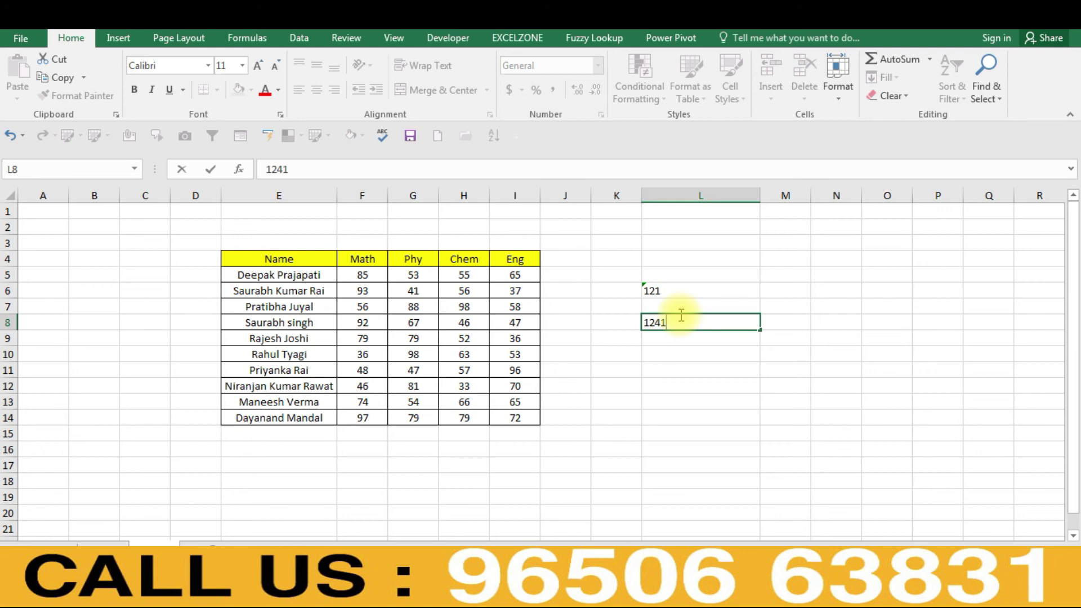
{"action": "key", "text": "Return"}
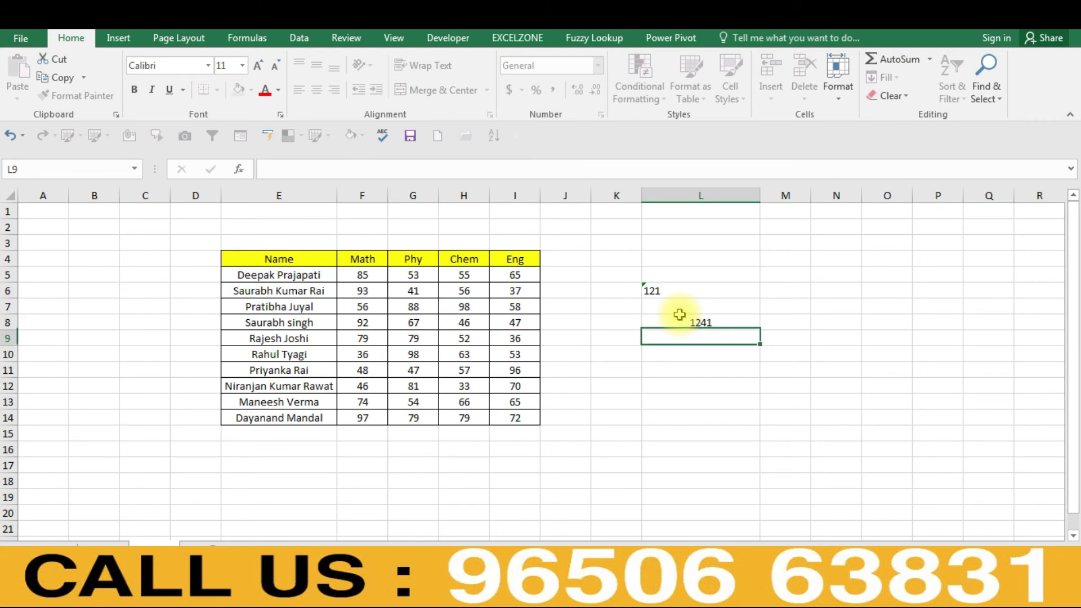
{"action": "key", "text": "Right"}
{"action": "key", "text": "Right"}
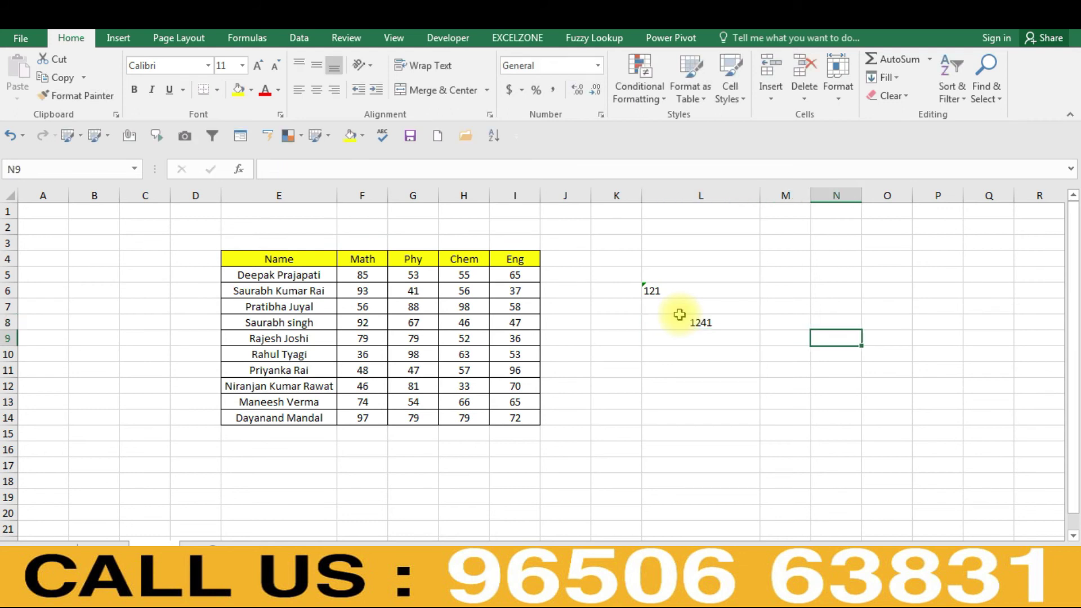
{"action": "key", "text": "Left"}
{"action": "type", "text": "121"}
{"action": "key", "text": "Return"}
- Enter JHGH in M10 and #N/A in M12, then select the text-stored 121 in L6
{"action": "key", "text": "Up"}
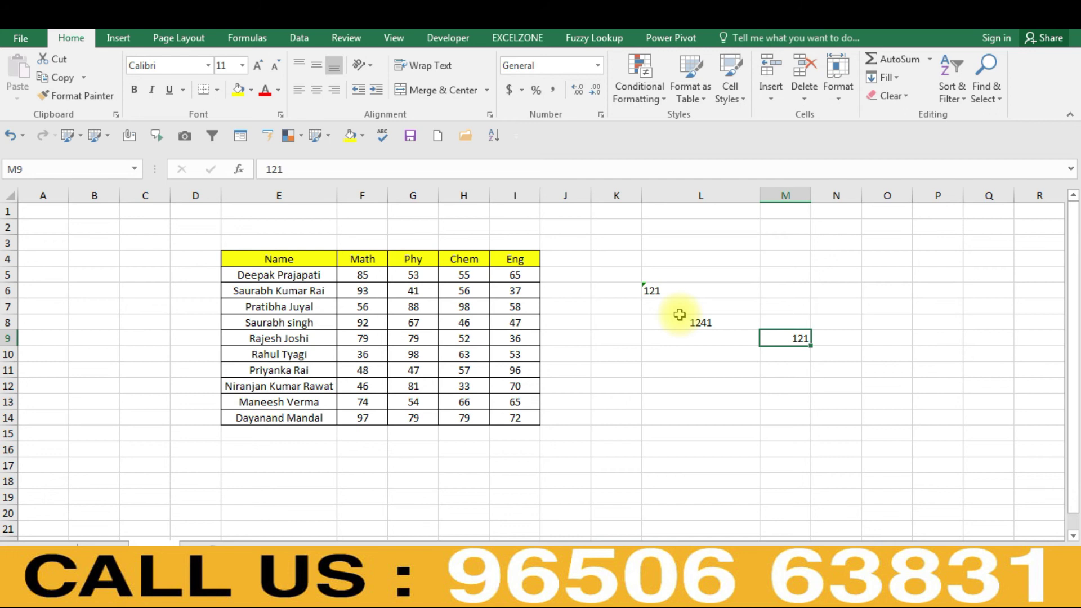
{"action": "key", "text": "Return"}
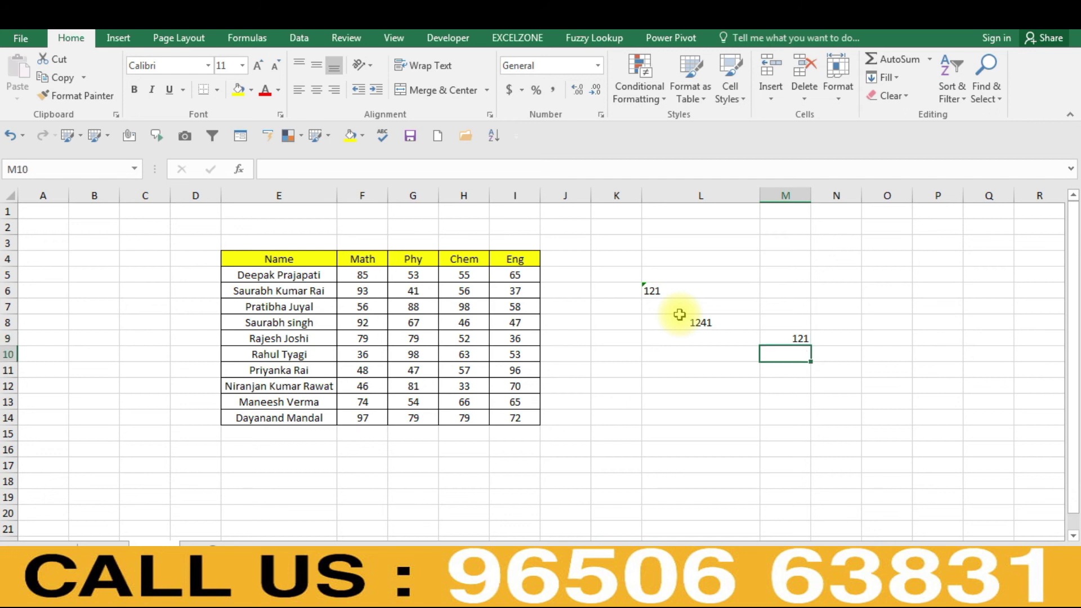
{"action": "type", "text": "JHGH"}
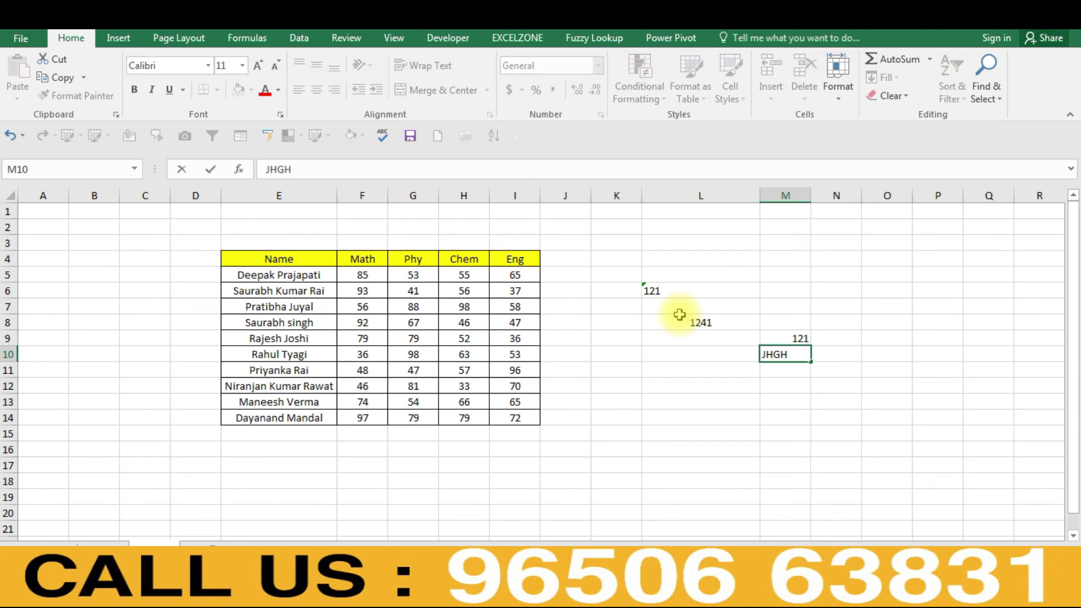
{"action": "key", "text": "Return"}
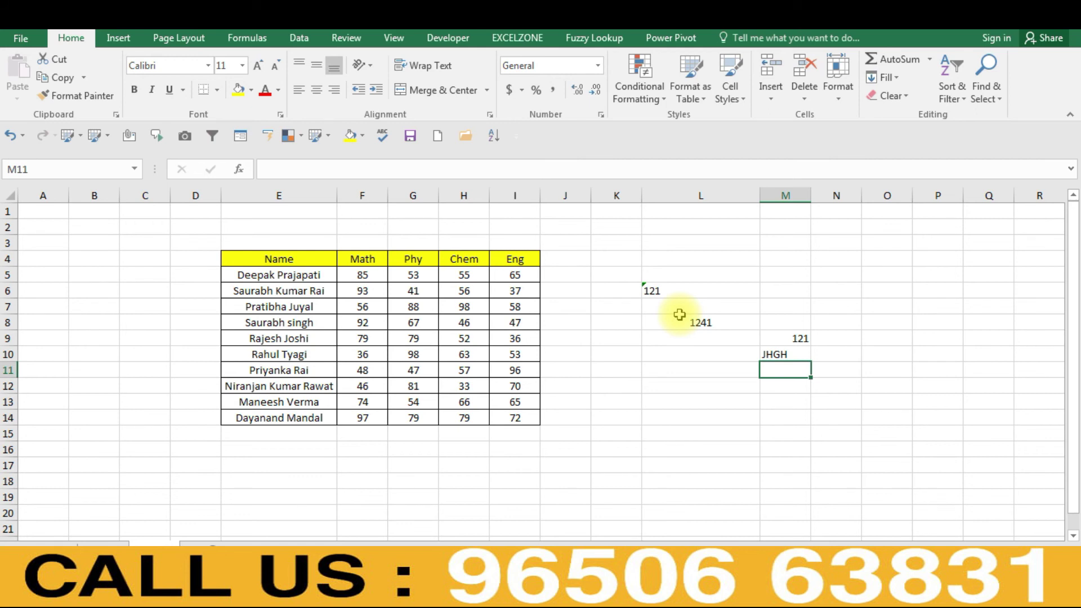
{"action": "key", "text": "Return"}
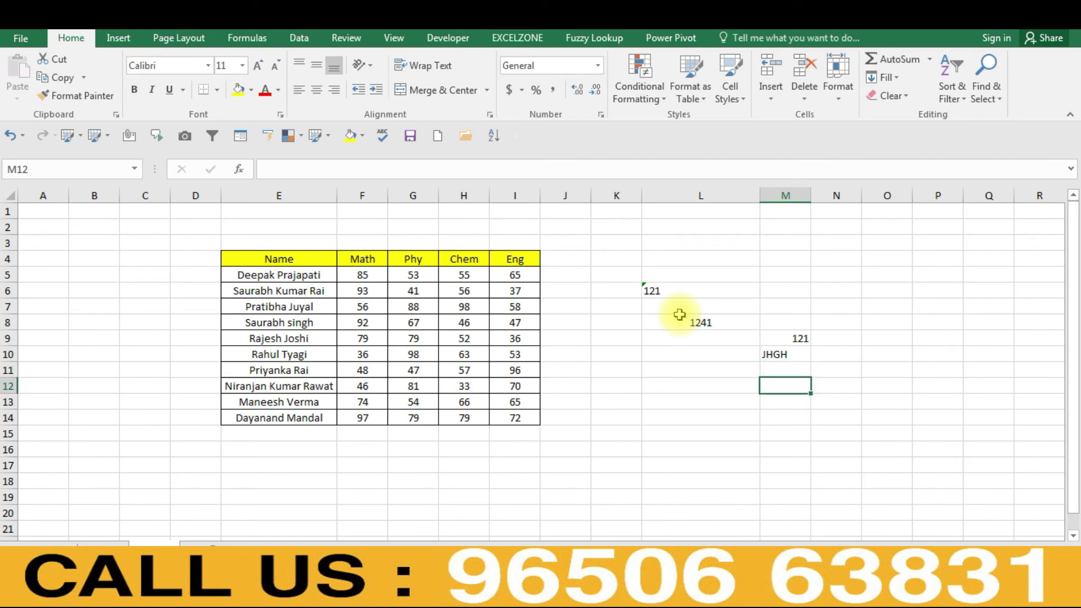
{"action": "type", "text": "#"}
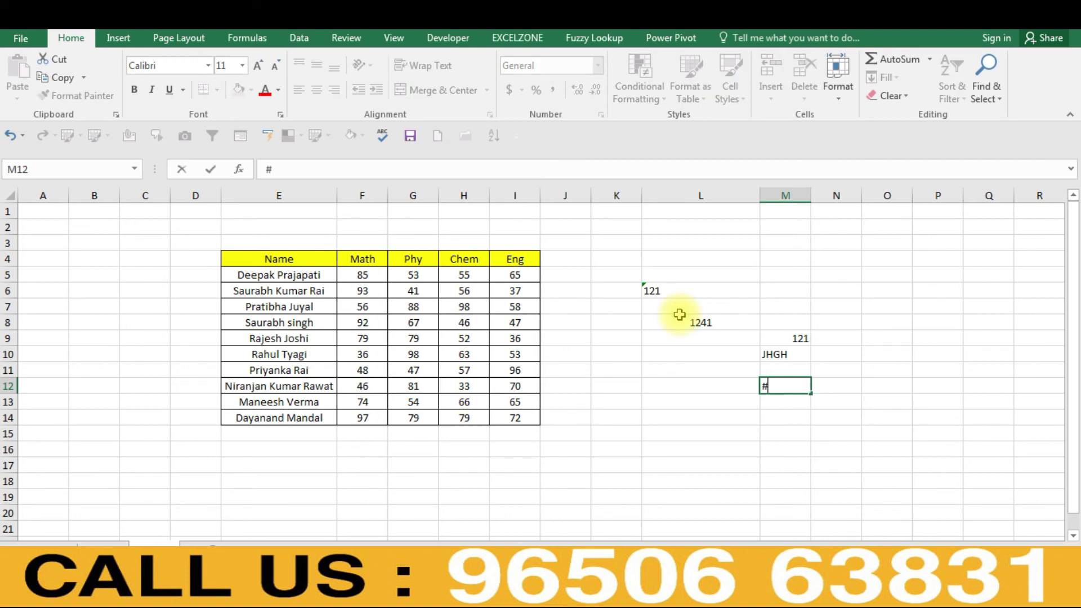
{"action": "type", "text": "N/A"}
{"action": "key", "text": "Return"}
{"action": "key", "text": "Up"}
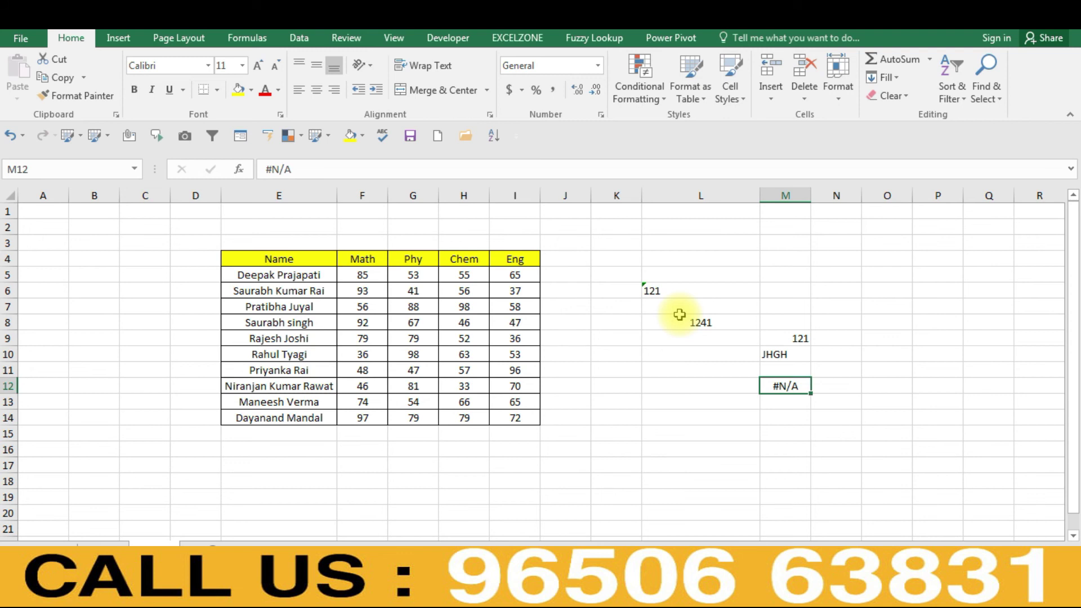
{"action": "left_click", "coordinate": [679, 284]}
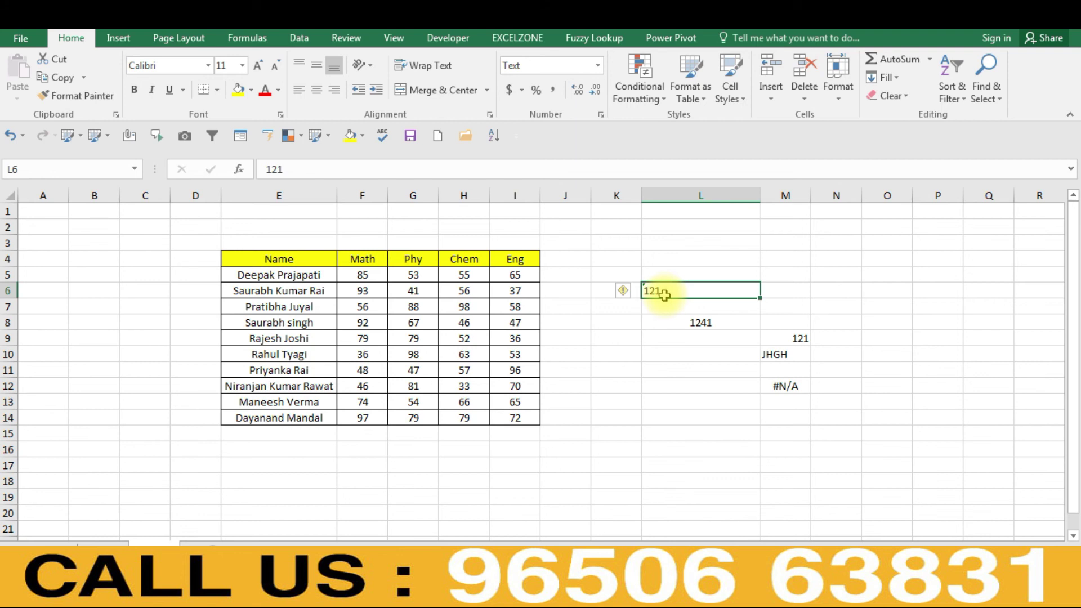
{"action": "key", "text": "ctrl+1"}
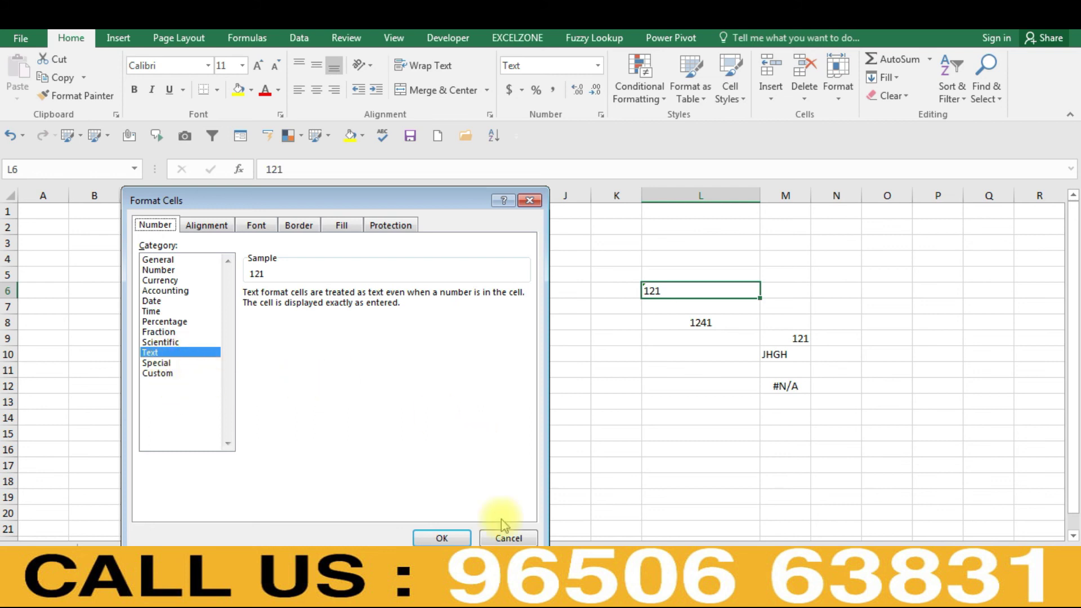
{"action": "left_click", "coordinate": [508, 539]}
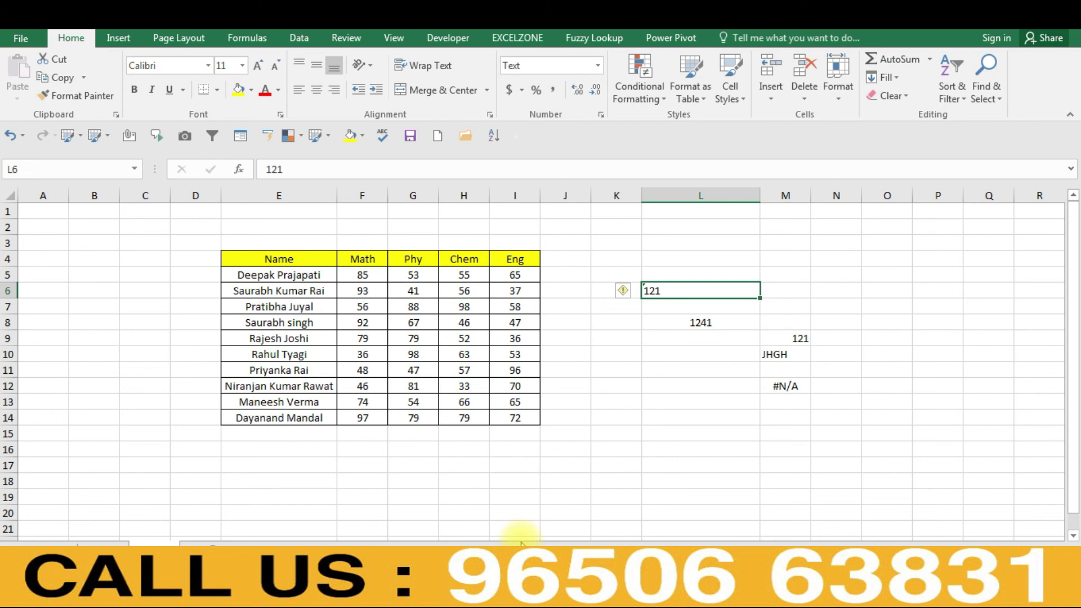
{"action": "left_click", "coordinate": [56, 212]}
{"action": "key", "text": "Down"}
{"action": "key", "text": "Down"}
{"action": "key", "text": "Down"}
{"action": "key", "text": "Down"}
{"action": "key", "text": "Up"}
{"action": "key", "text": "Up"}
{"action": "key", "text": "Up"}
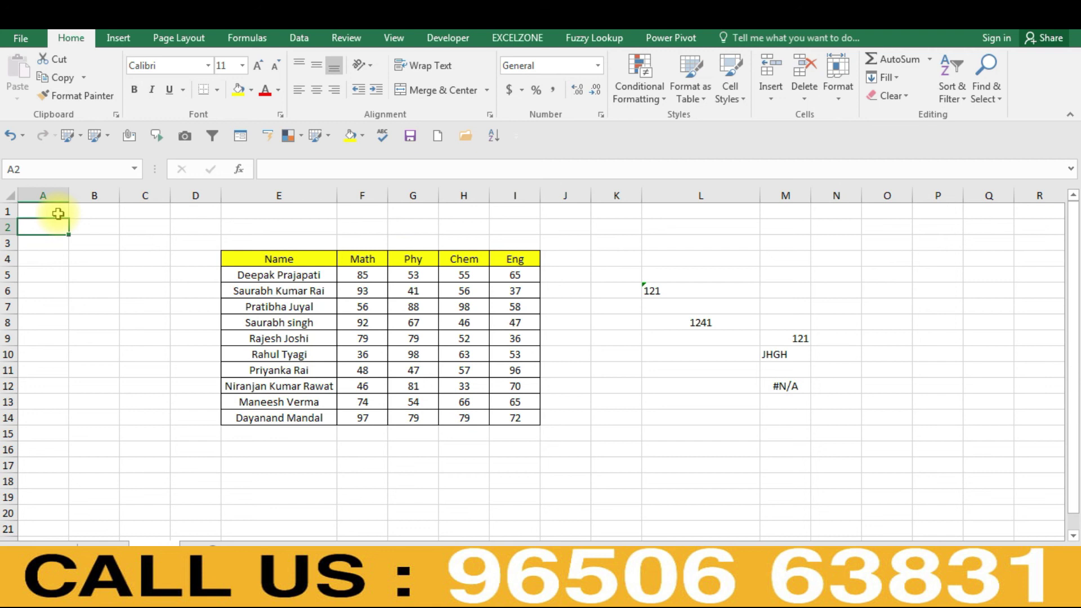
- Apply the Text number format to cells B1:B12
{"action": "left_click", "coordinate": [58, 214]}
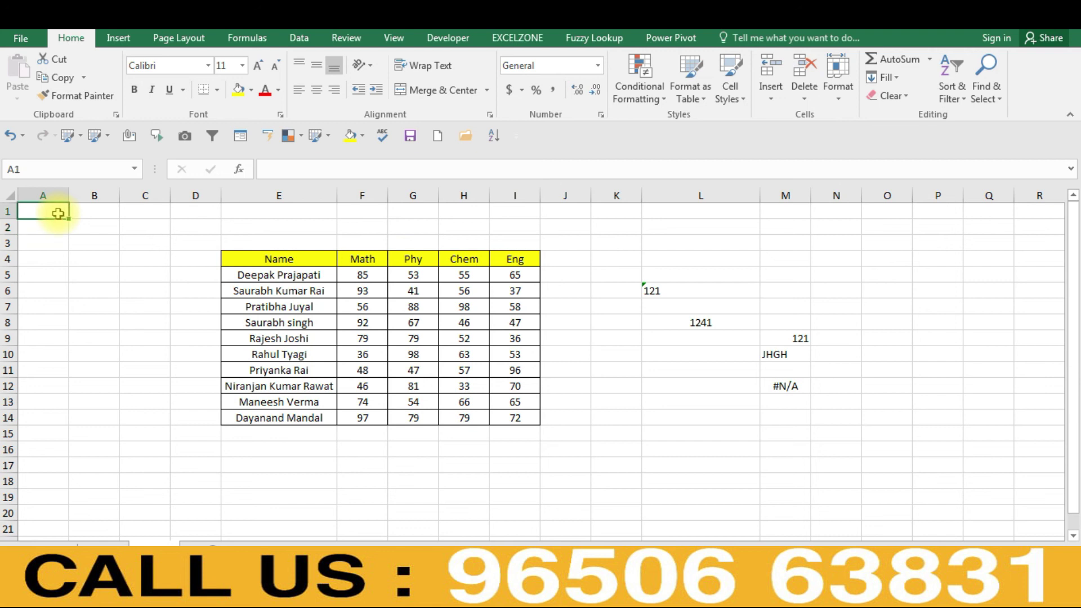
{"action": "key", "text": "Right"}
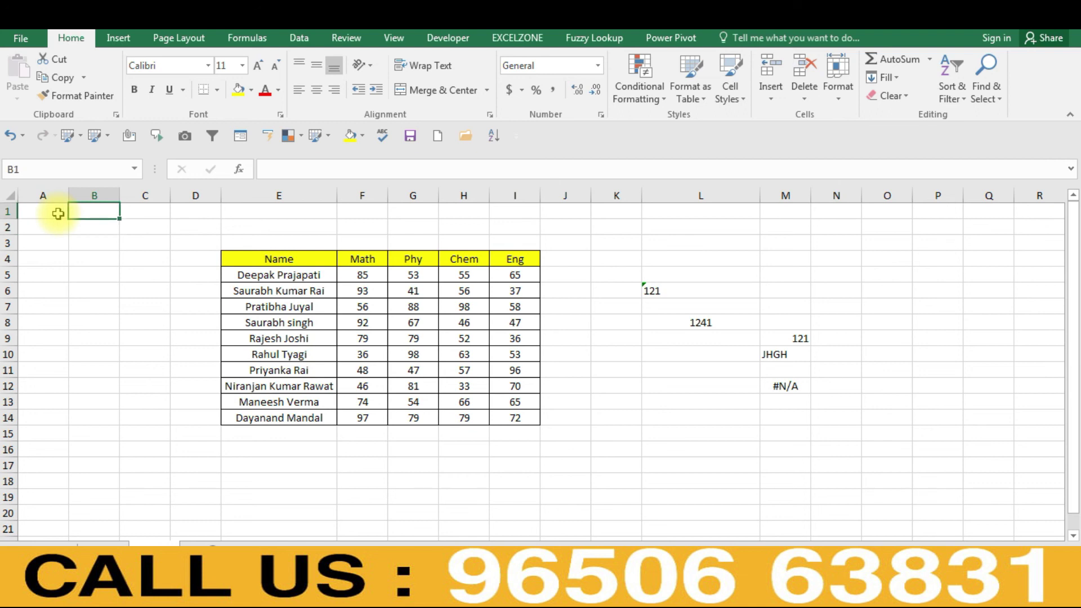
{"action": "key", "text": "shift+Down"}
{"action": "key", "text": "shift+Down"}
{"action": "key", "text": "shift+Down"}
{"action": "key", "text": "shift+Down"}
{"action": "key", "text": "shift+Down"}
{"action": "key", "text": "shift+Down"}
{"action": "key", "text": "shift+Down"}
{"action": "key", "text": "shift+Down"}
{"action": "key", "text": "shift+Down"}
{"action": "key", "text": "shift+Down"}
{"action": "key", "text": "shift+Down"}
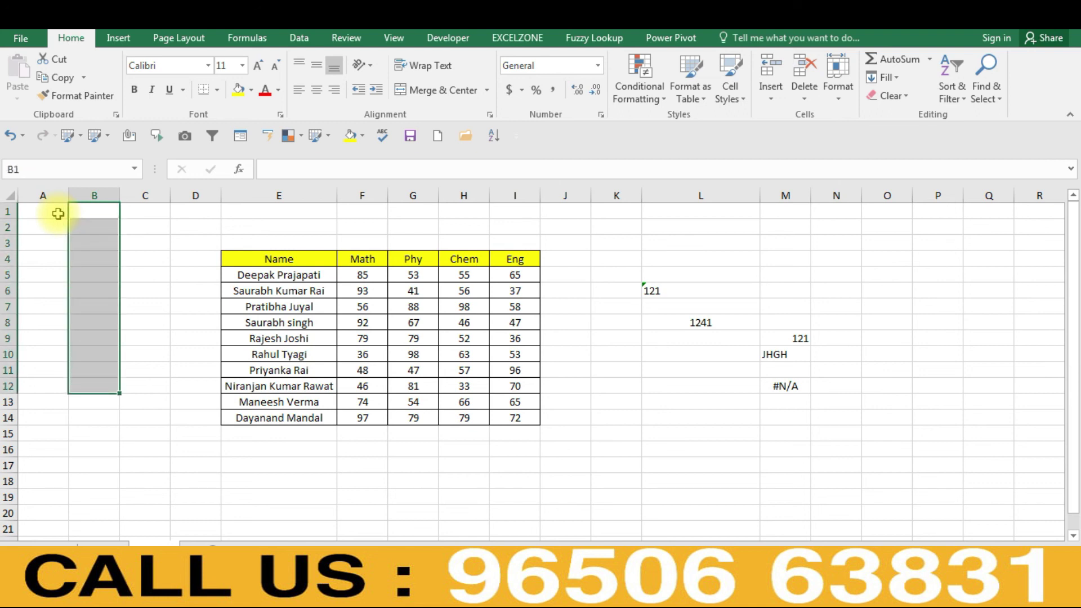
{"action": "key", "text": "ctrl+1"}
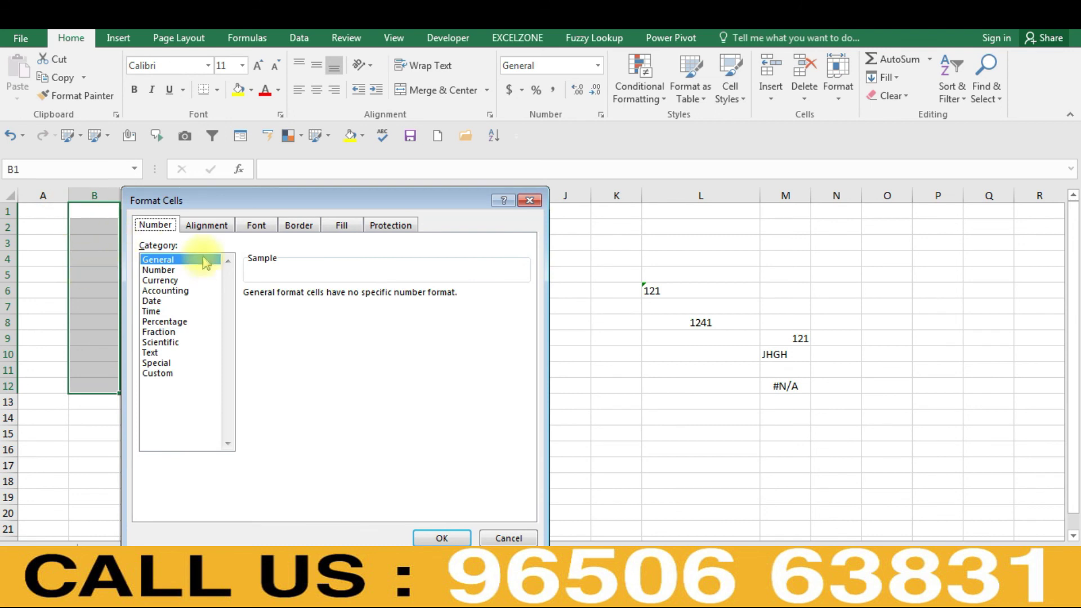
{"action": "left_click", "coordinate": [152, 312]}
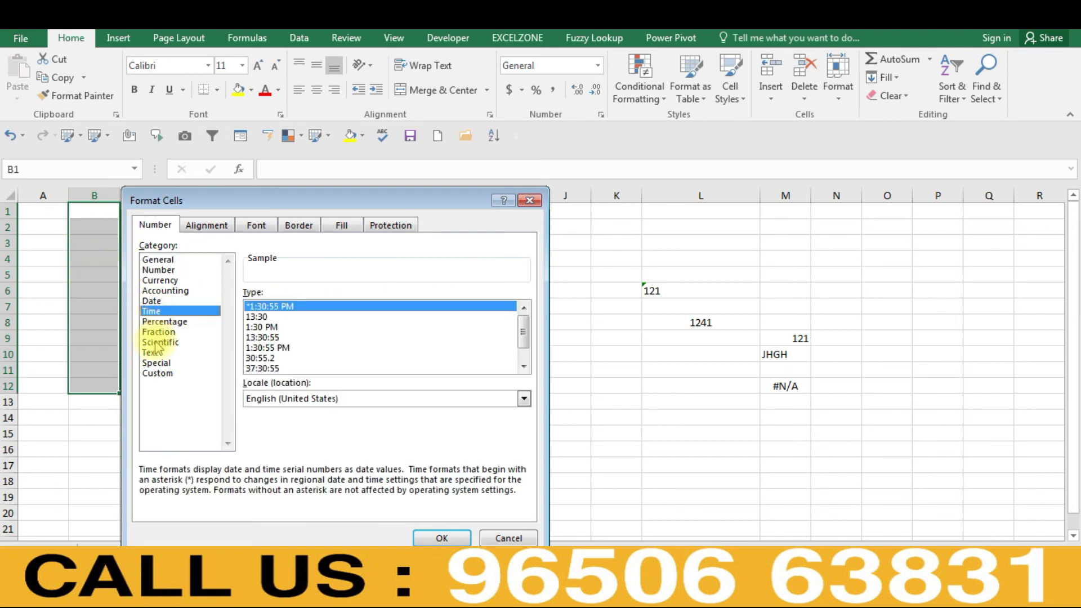
{"action": "left_click", "coordinate": [150, 353]}
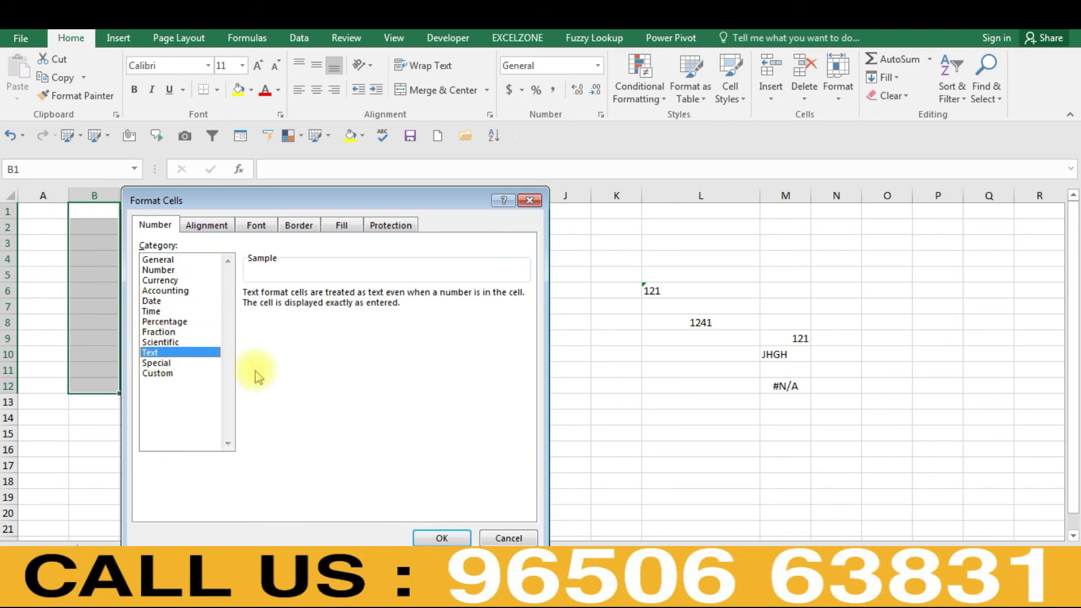
{"action": "left_click", "coordinate": [443, 537]}
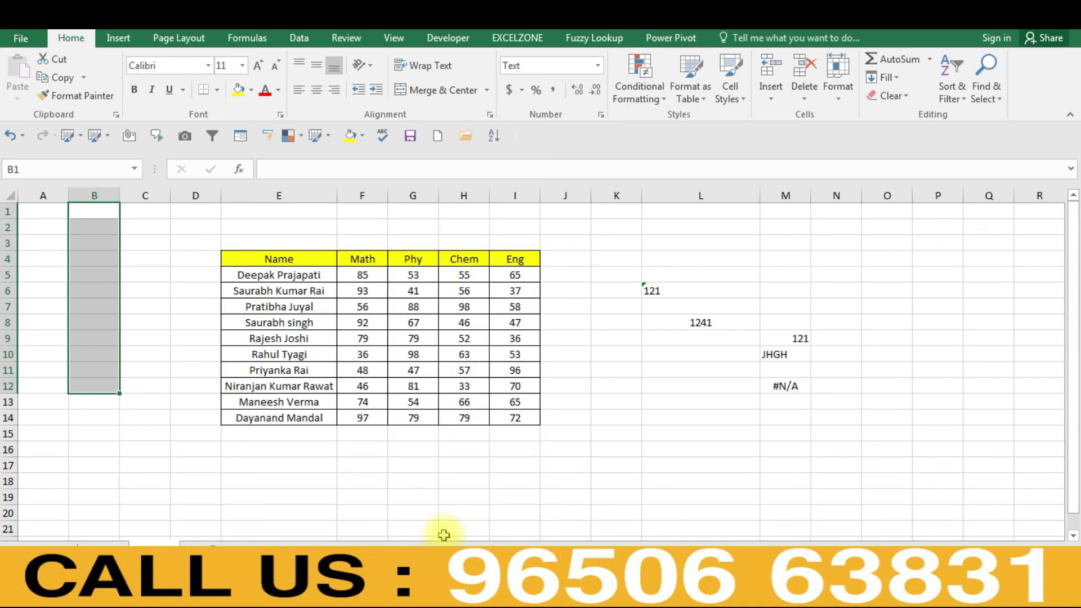
- Enter a 13-digit number into B1 so it is stored as text
{"action": "key", "text": "Down"}
{"action": "key", "text": "Up"}
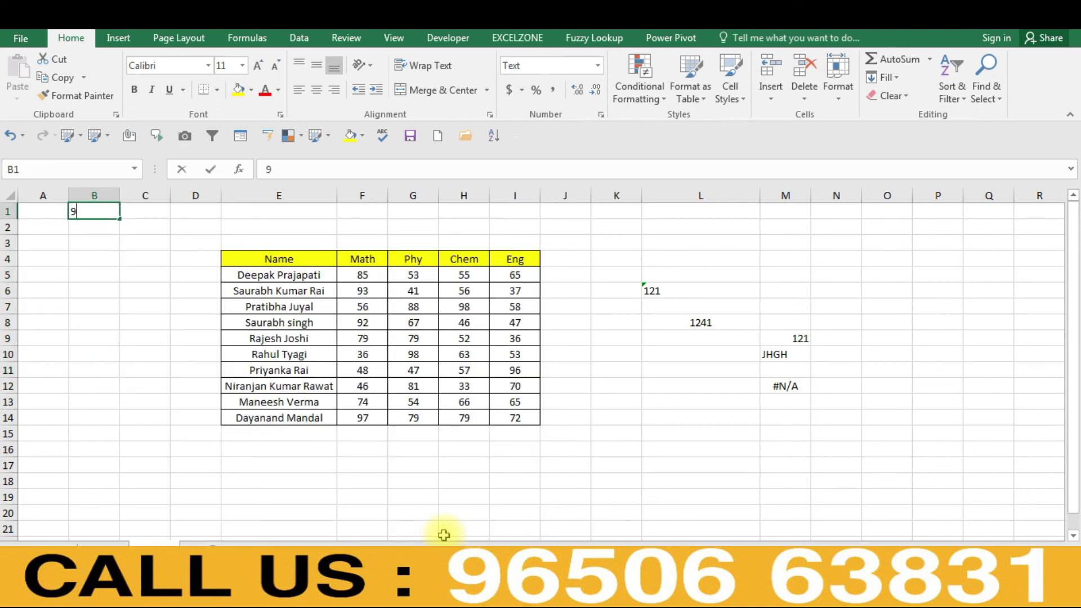
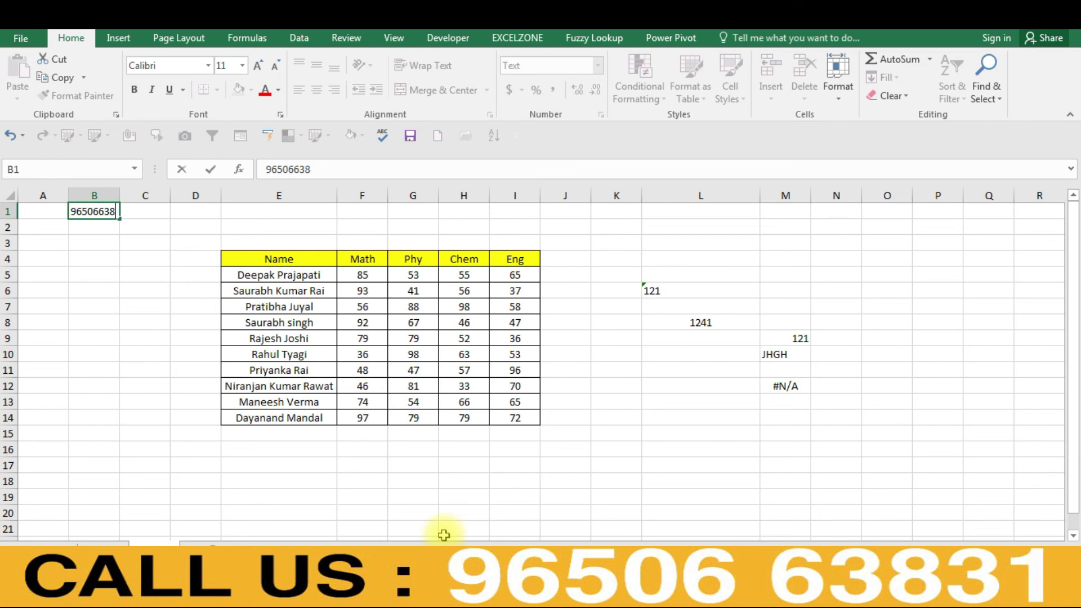
{"action": "key", "text": "Return"}
{"action": "key", "text": "Up"}
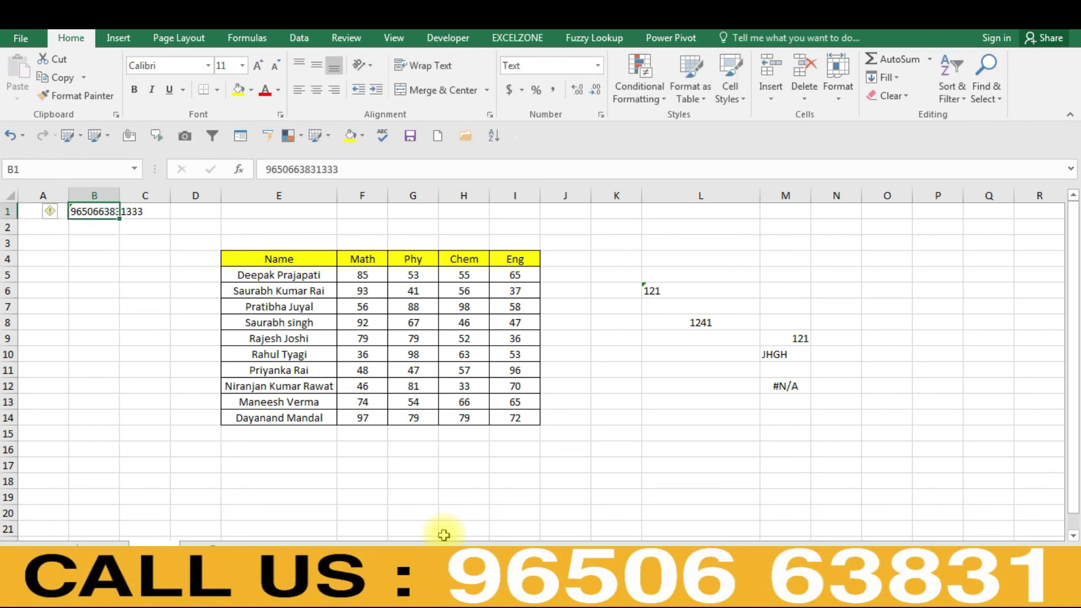
- Autofit column B width so the full number shows, using Alt+O, C, A
{"action": "key", "text": "alt+o"}
{"action": "key", "text": "c"}
{"action": "key", "text": "a"}
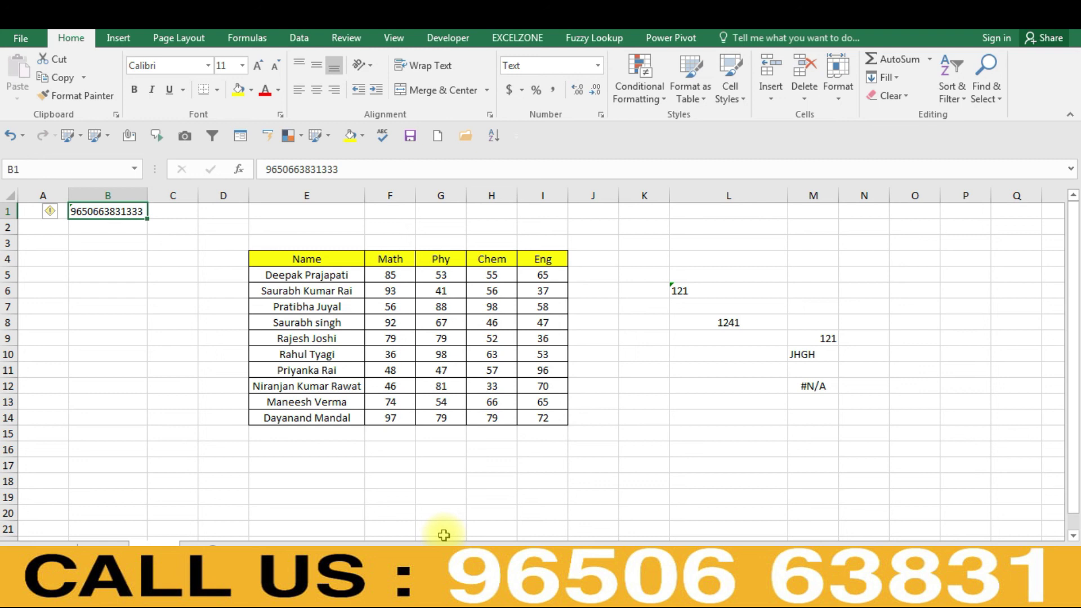
{"action": "key", "text": "Down"}
{"action": "key", "text": "Right"}
{"action": "key", "text": "Down"}
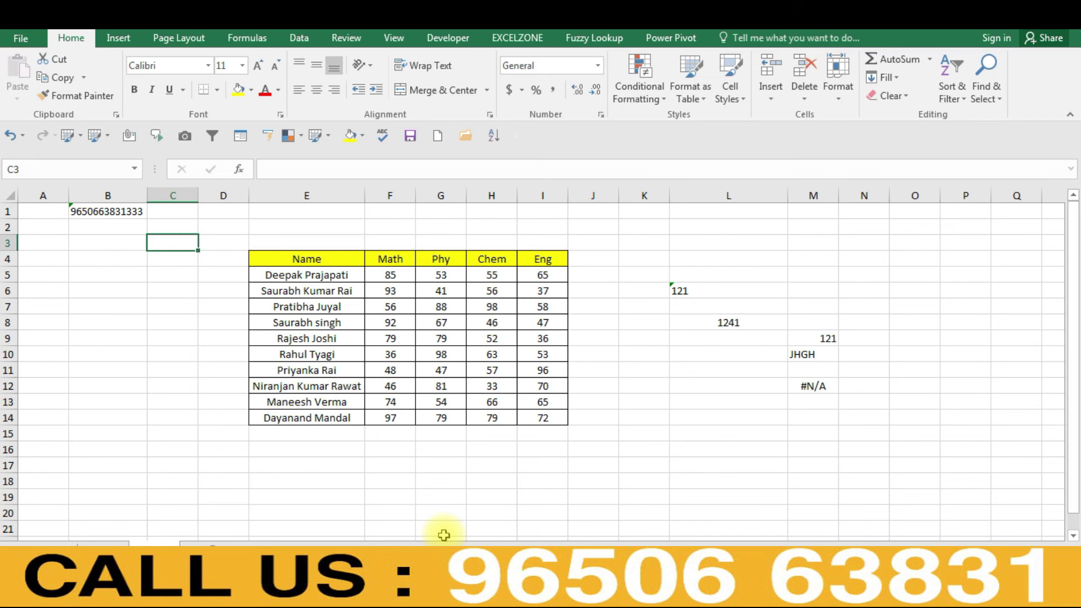
- Preview the Special formats for C3 without applying them, then bring up Format Cells for L18
{"action": "key", "text": "ctrl+1"}
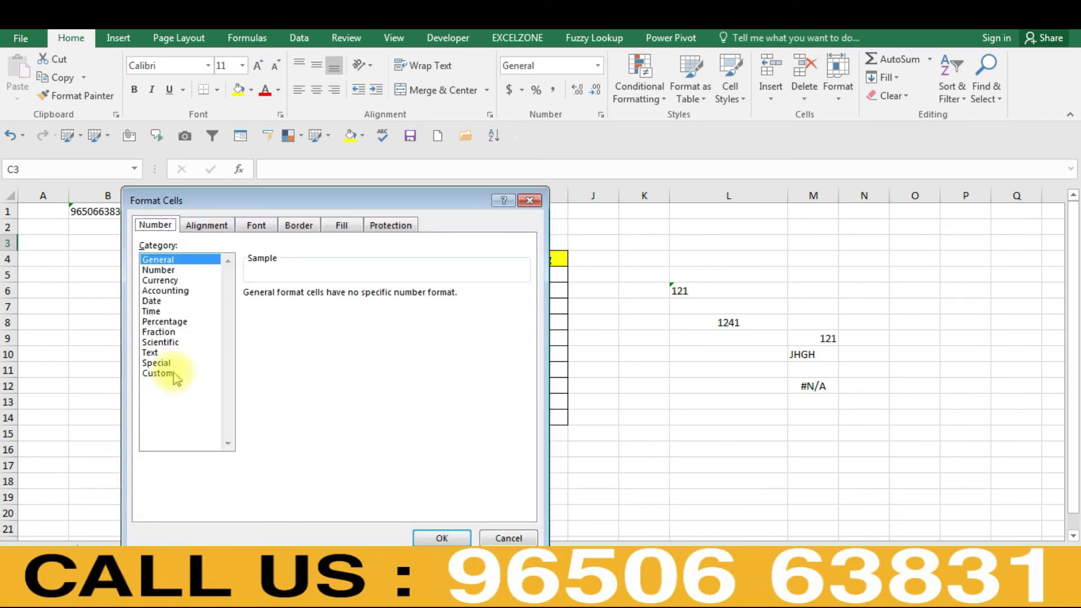
{"action": "left_click", "coordinate": [157, 364]}
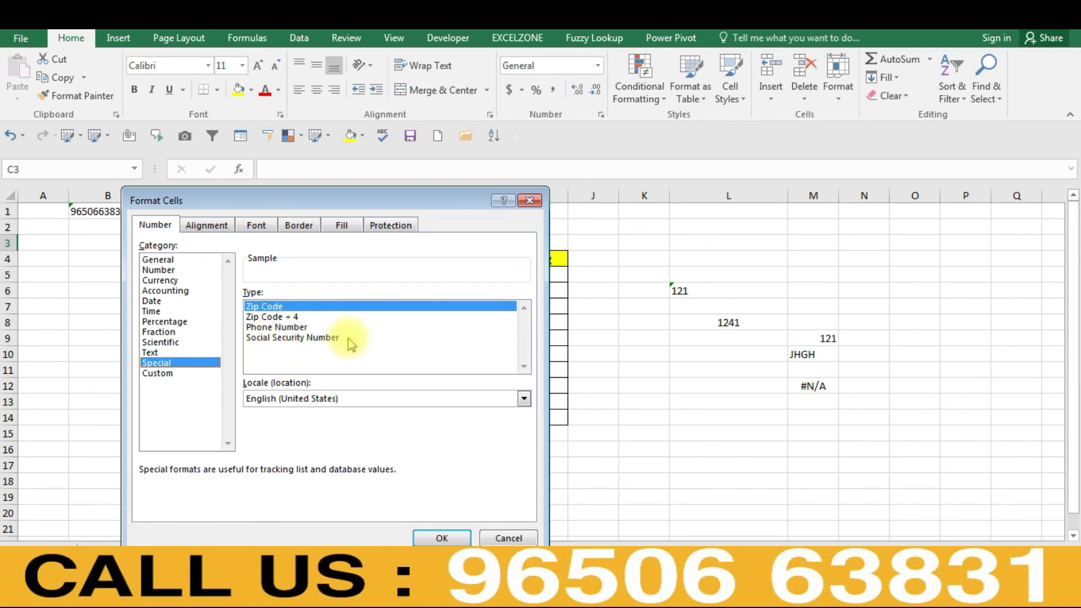
{"action": "left_click", "coordinate": [497, 540]}
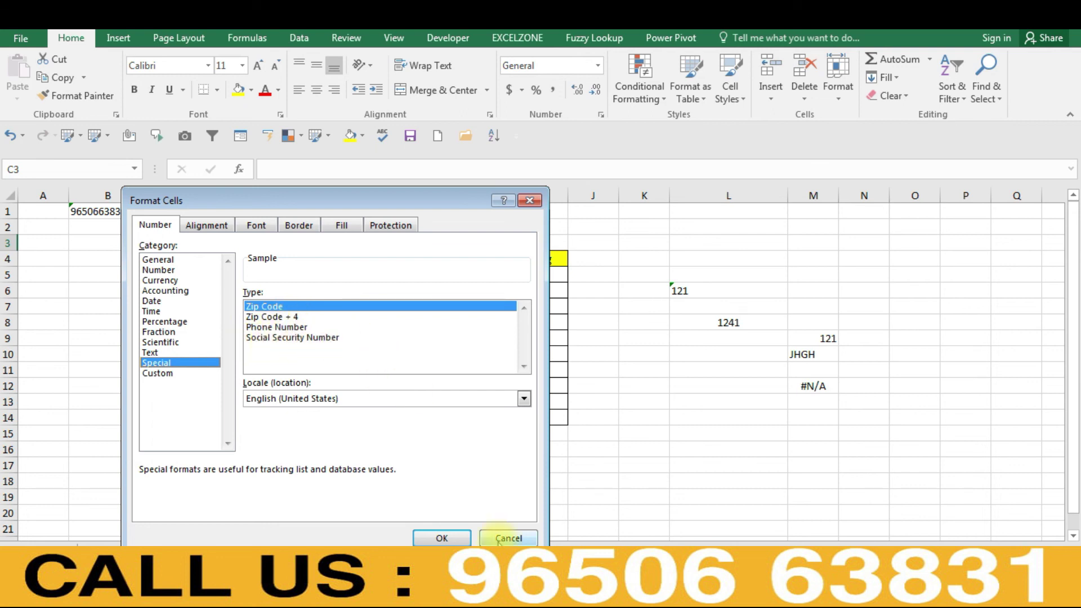
{"action": "left_click", "coordinate": [679, 479]}
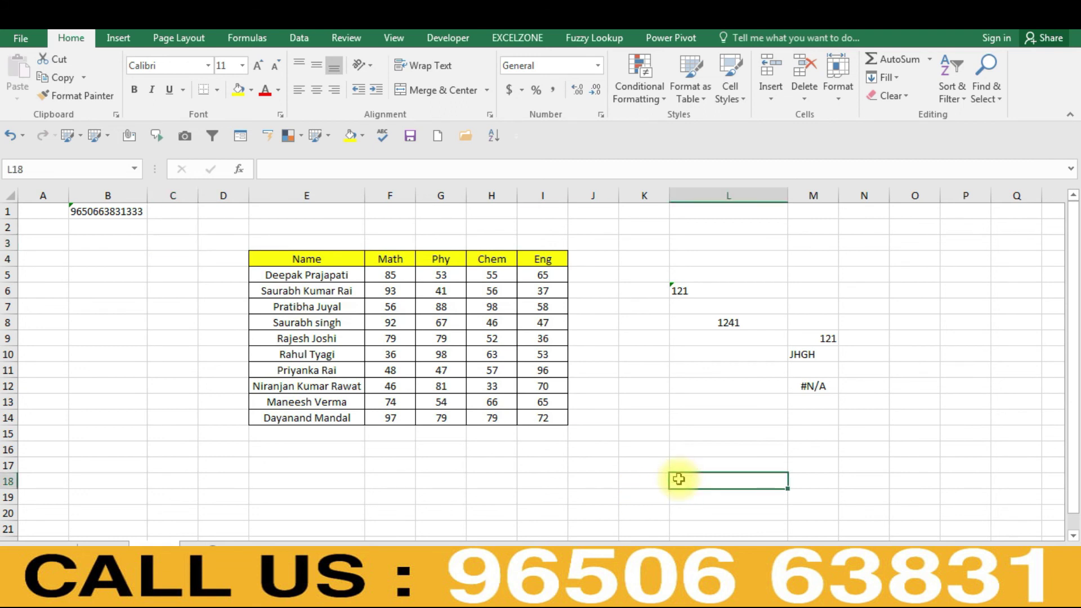
{"action": "key", "text": "ctrl+1"}
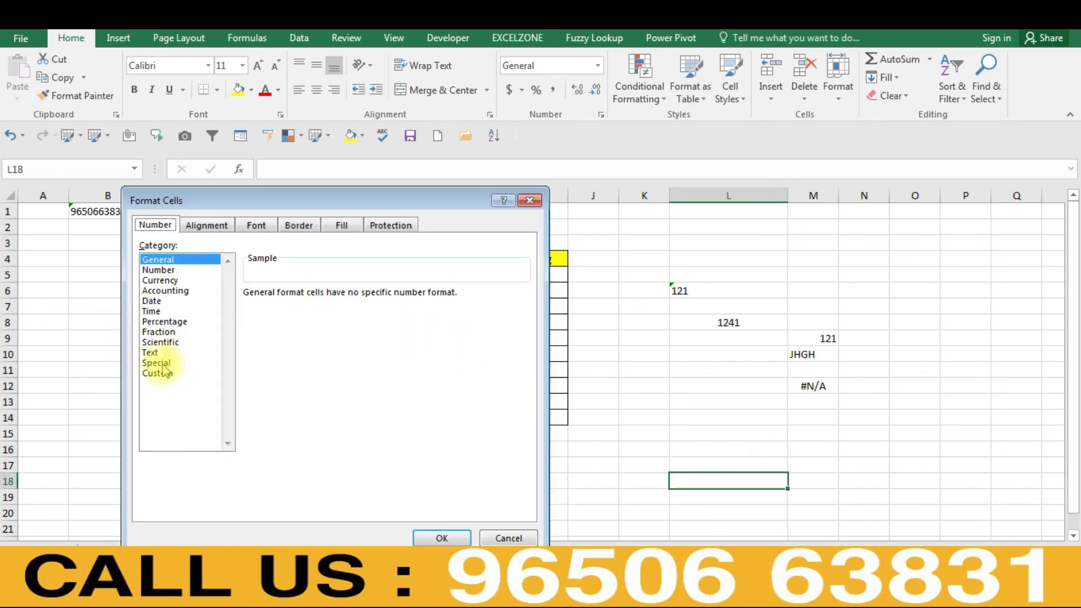
- Format L18 as Special Zip Code and enter a ten-digit phone number in it
{"action": "left_click", "coordinate": [161, 363]}
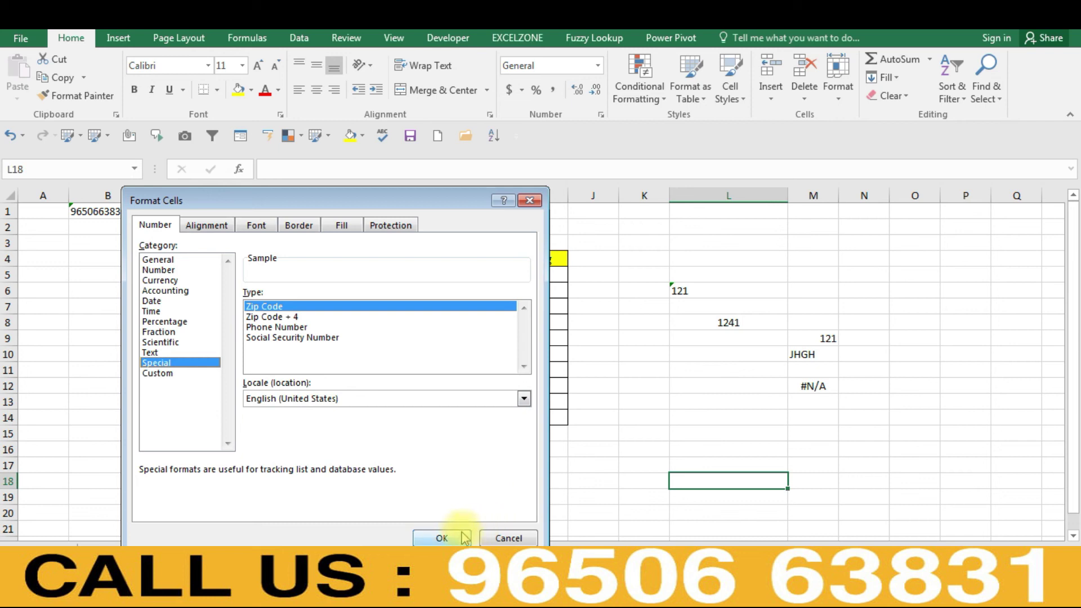
{"action": "left_click", "coordinate": [442, 537]}
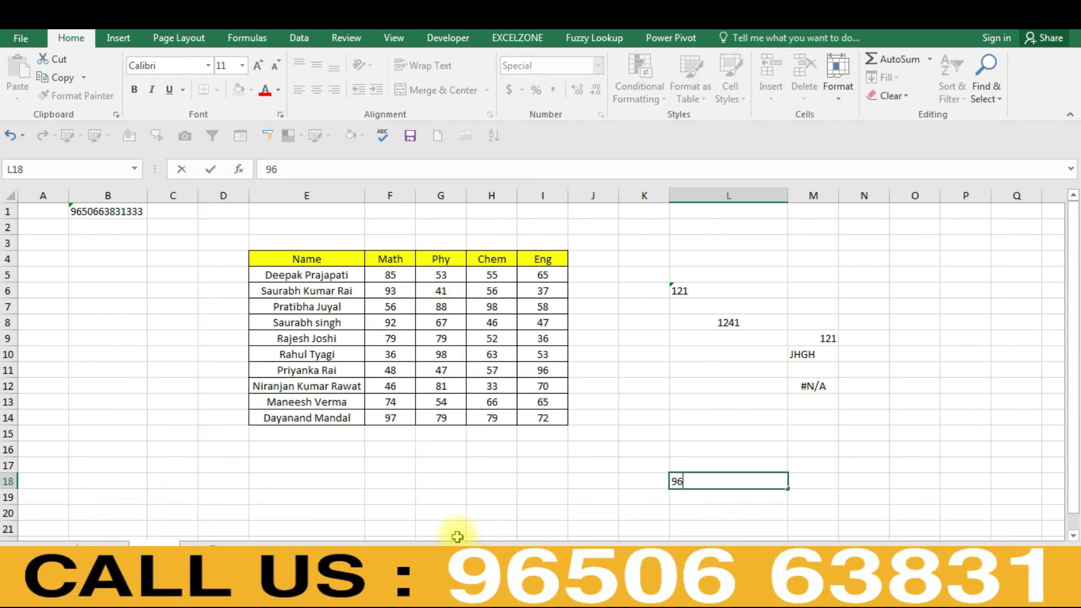
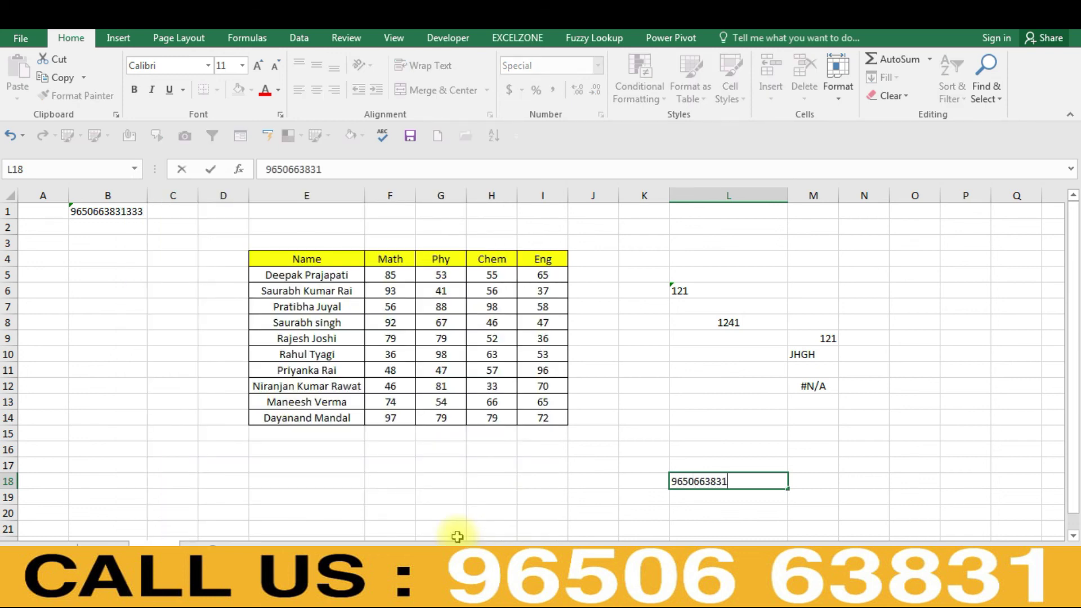
{"action": "key", "text": "Return"}
{"action": "key", "text": "Up"}
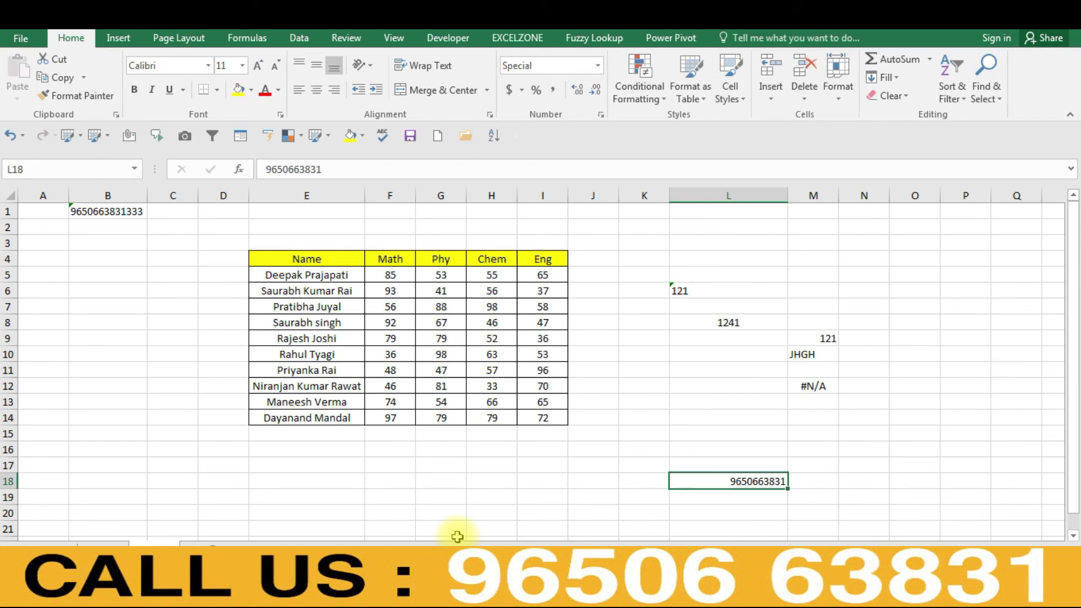
{"action": "key", "text": "ctrl+1"}
- Change L18 to the Special Zip Code + 4 format, adding a hyphen before the last four digits
{"action": "left_click", "coordinate": [272, 317]}
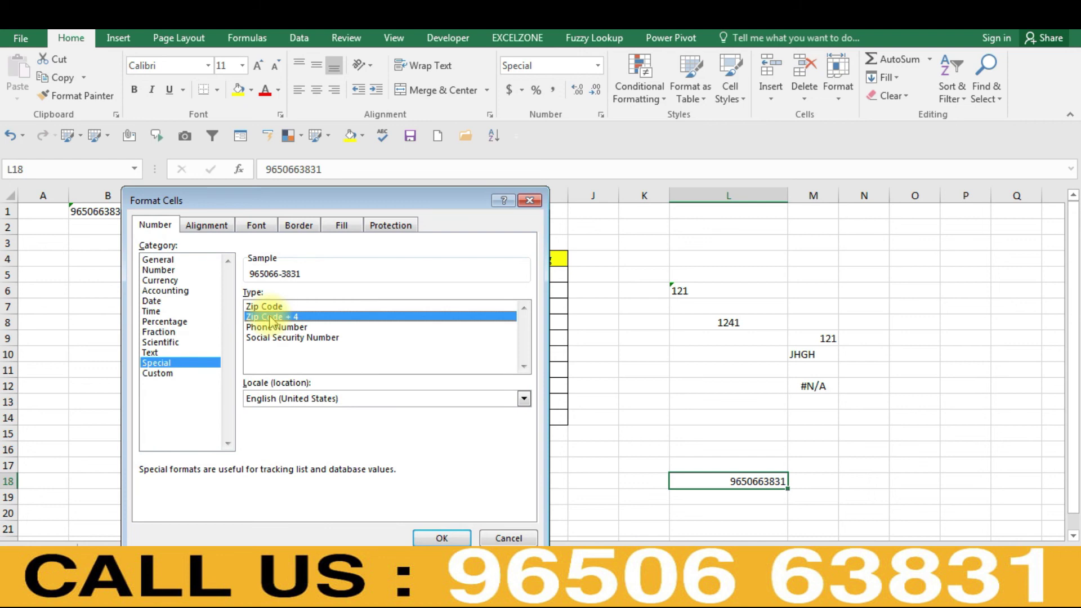
{"action": "left_click", "coordinate": [265, 307]}
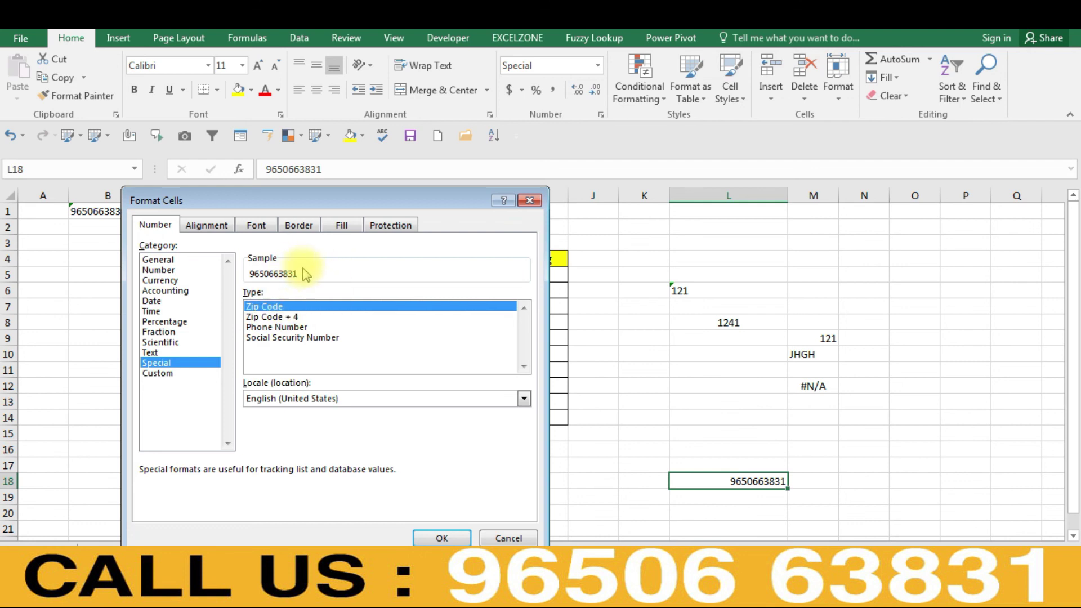
{"action": "left_click", "coordinate": [277, 317]}
{"action": "left_click", "coordinate": [442, 538]}
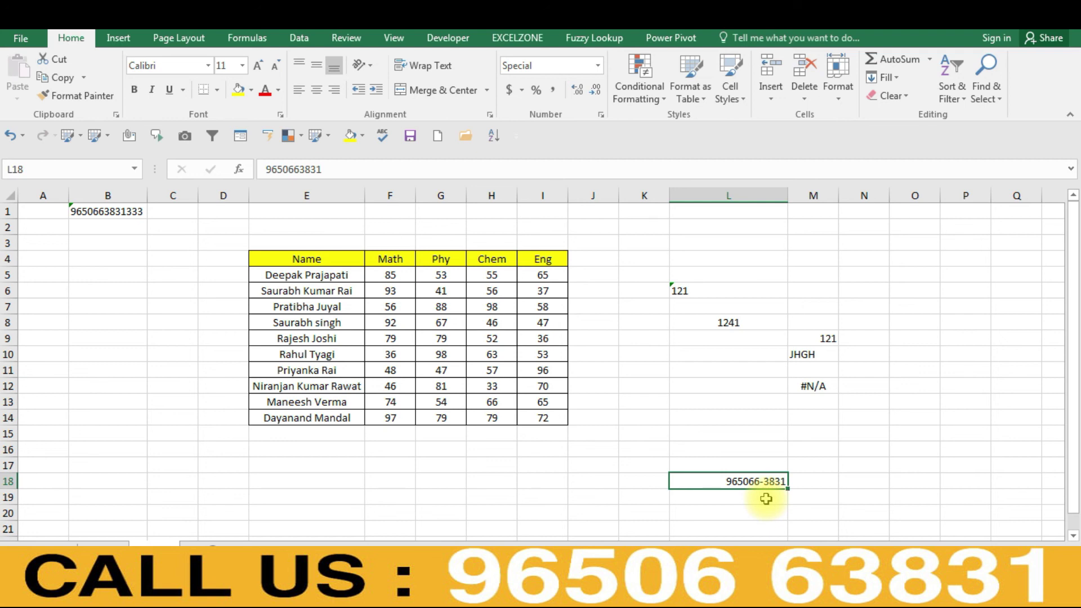
{"action": "key", "text": "ctrl+1"}
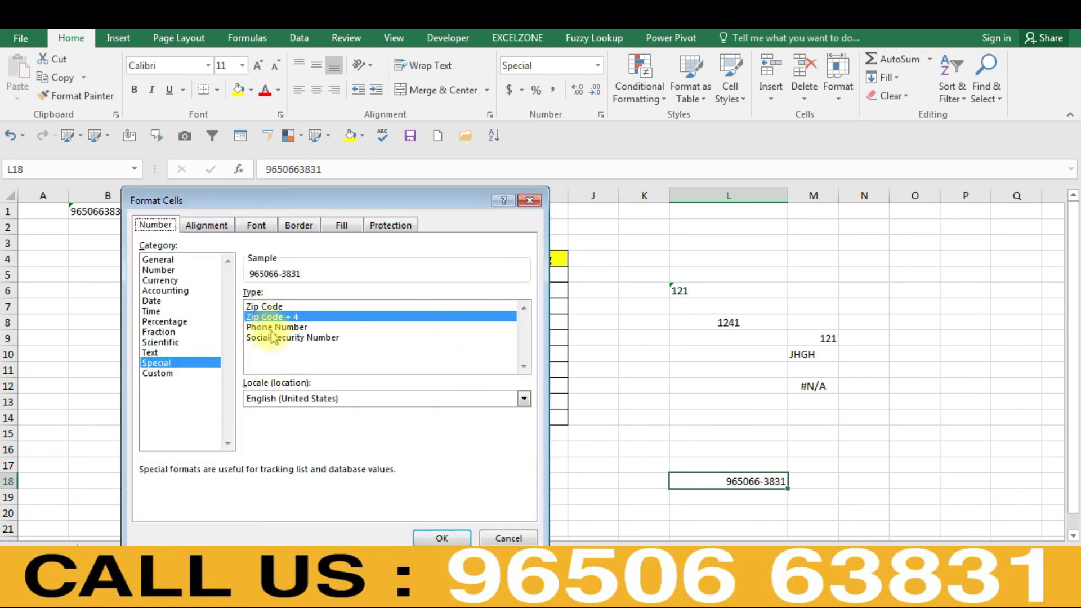
- Format L18 as Phone Number, then switch it to Social Security Number
{"action": "left_click", "coordinate": [279, 327]}
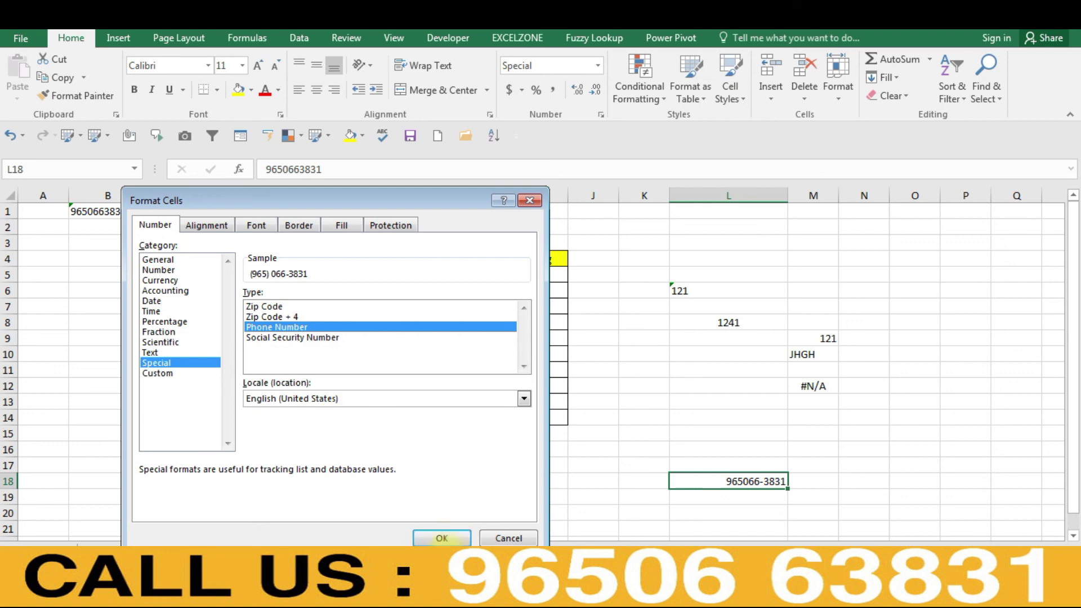
{"action": "left_click", "coordinate": [442, 539]}
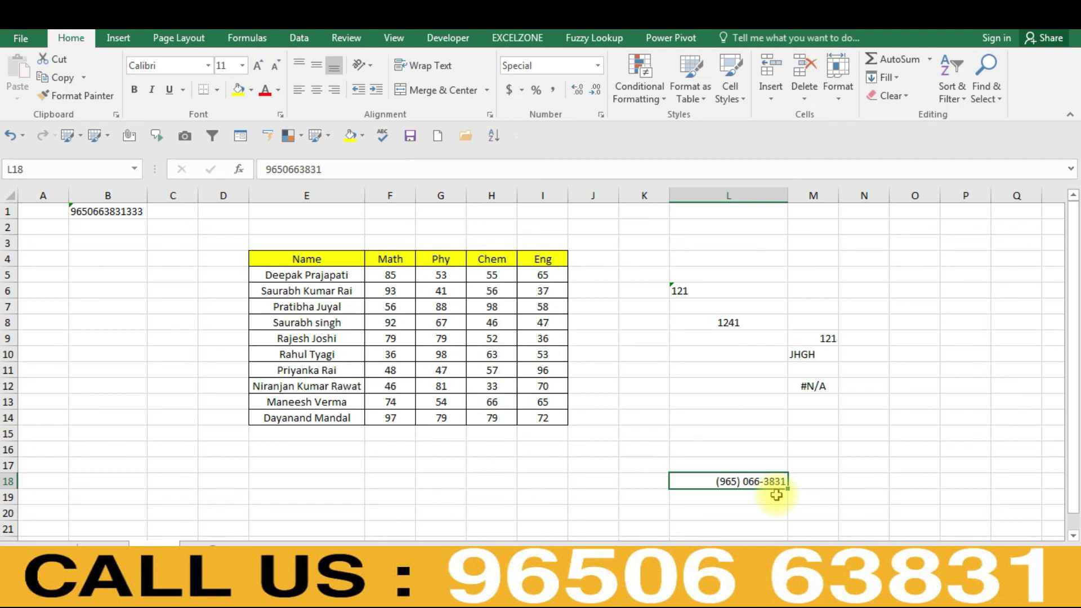
{"action": "key", "text": "ctrl+1"}
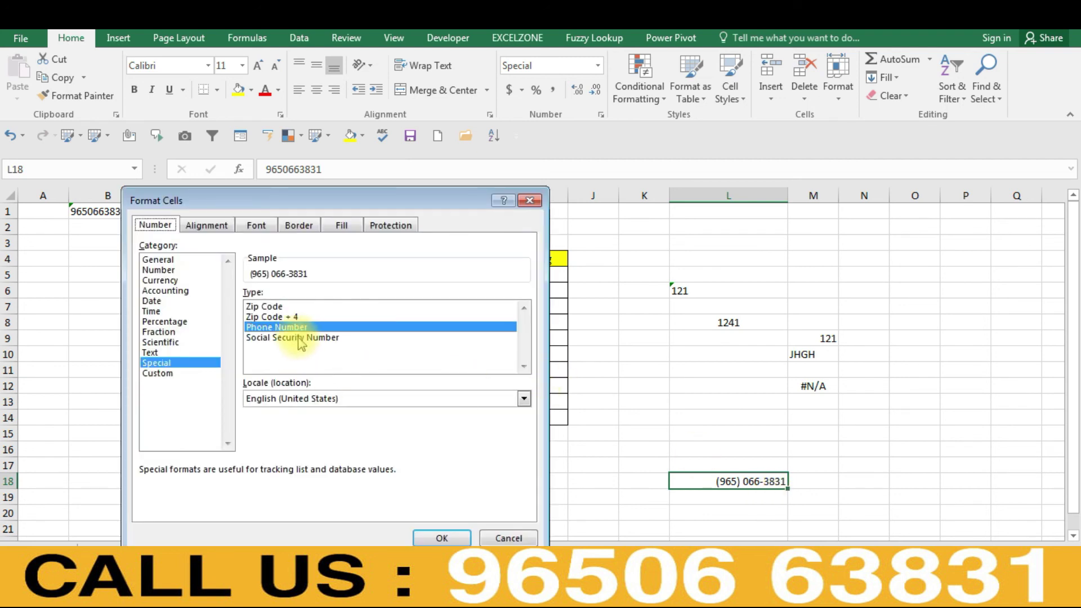
{"action": "left_click", "coordinate": [301, 338]}
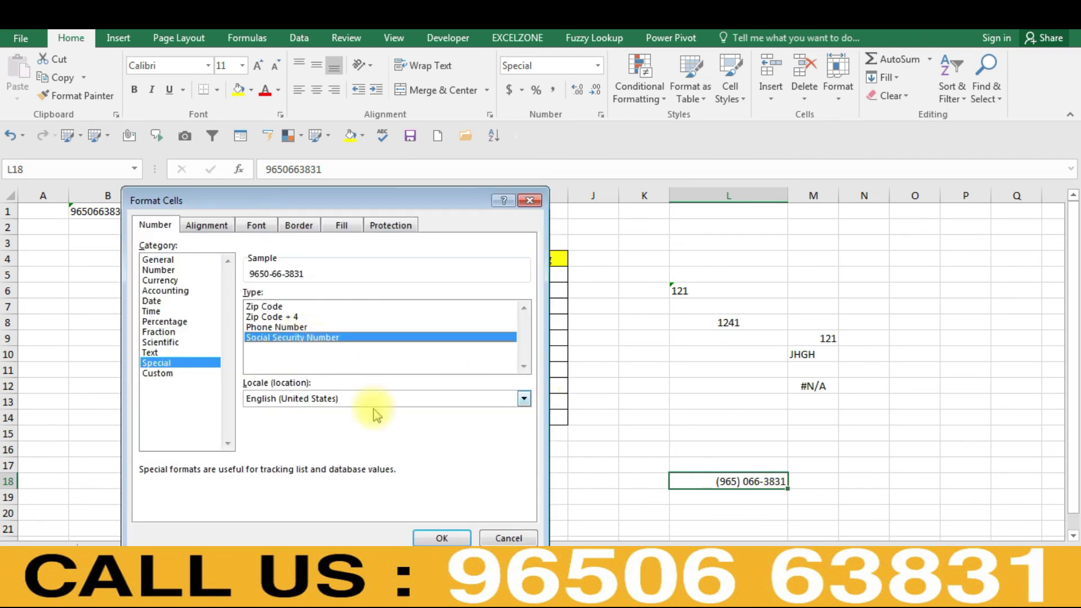
{"action": "left_click", "coordinate": [439, 538]}
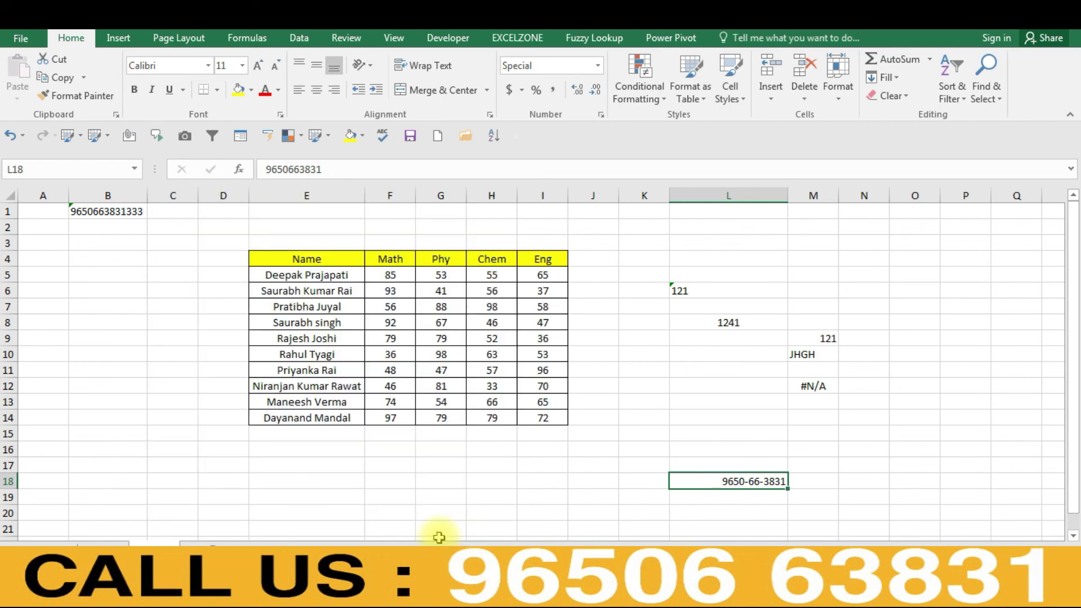